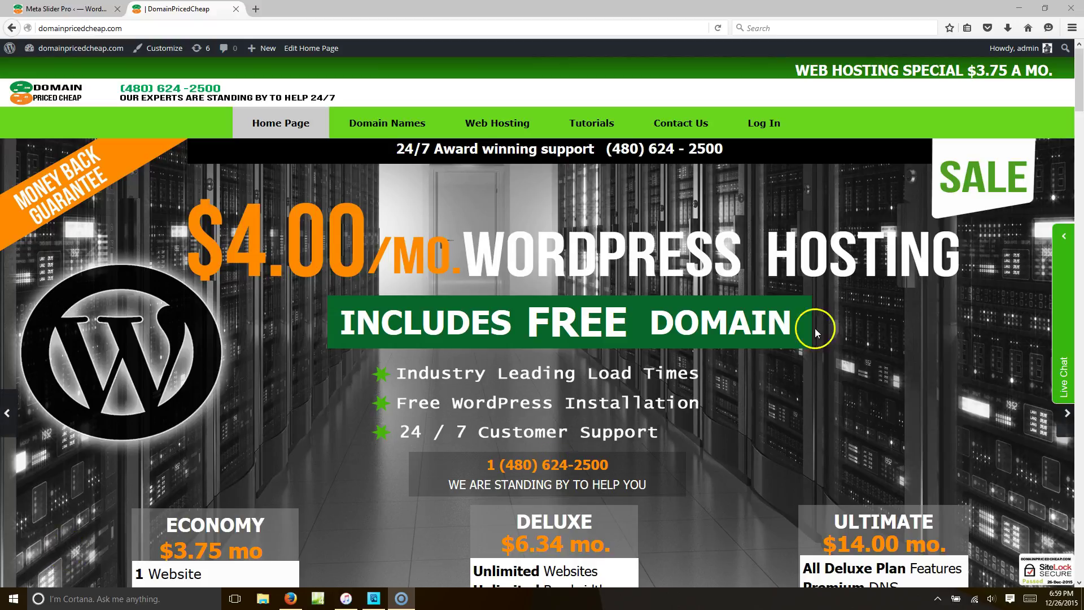
- Reload the site's home page, and open Meta Slider Pro in the WordPress admin
{"action": "mouse_move", "coordinate": [852, 70]}
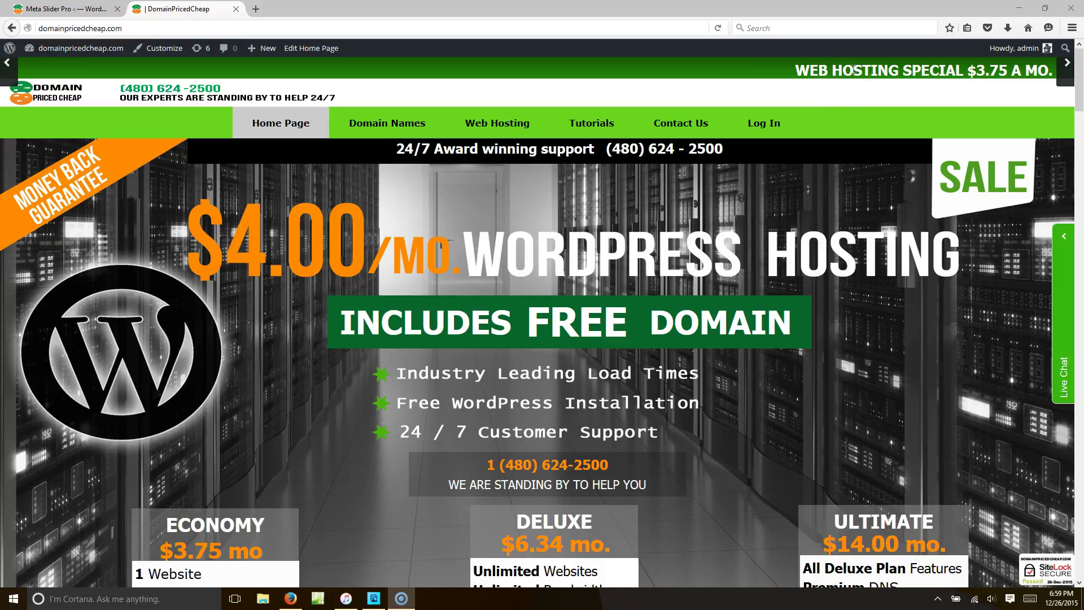
{"action": "left_click", "coordinate": [717, 31]}
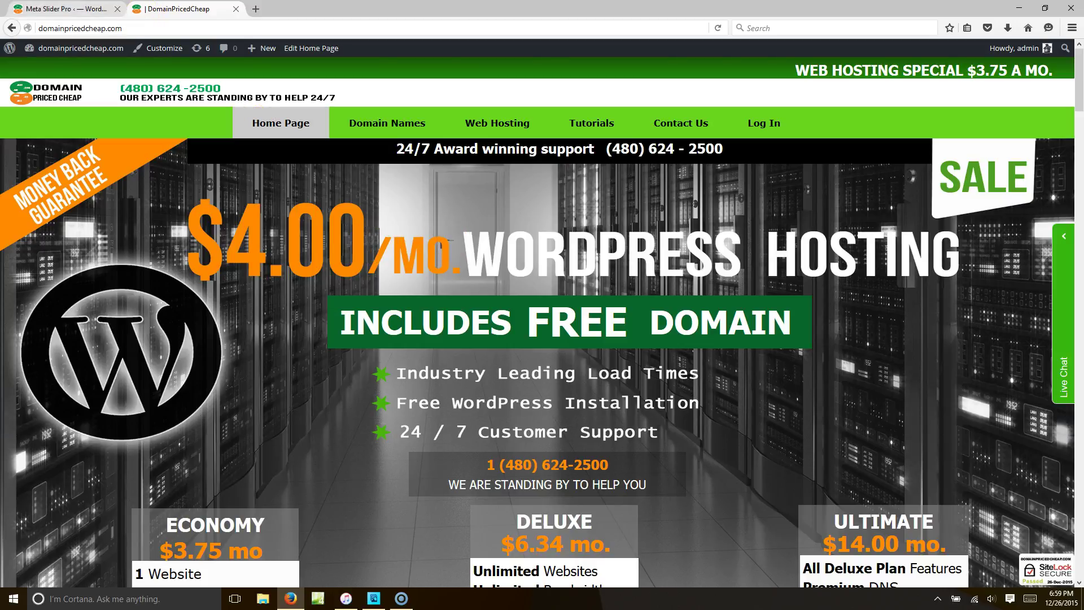
{"action": "left_click", "coordinate": [62, 9]}
{"action": "left_click", "coordinate": [41, 79]}
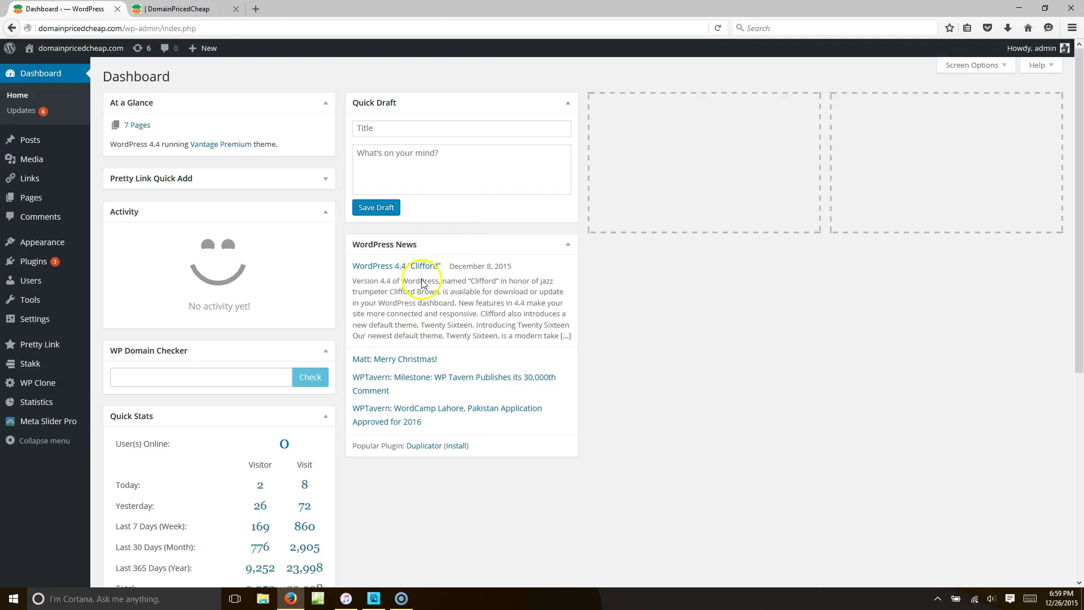
{"action": "left_click", "coordinate": [58, 426]}
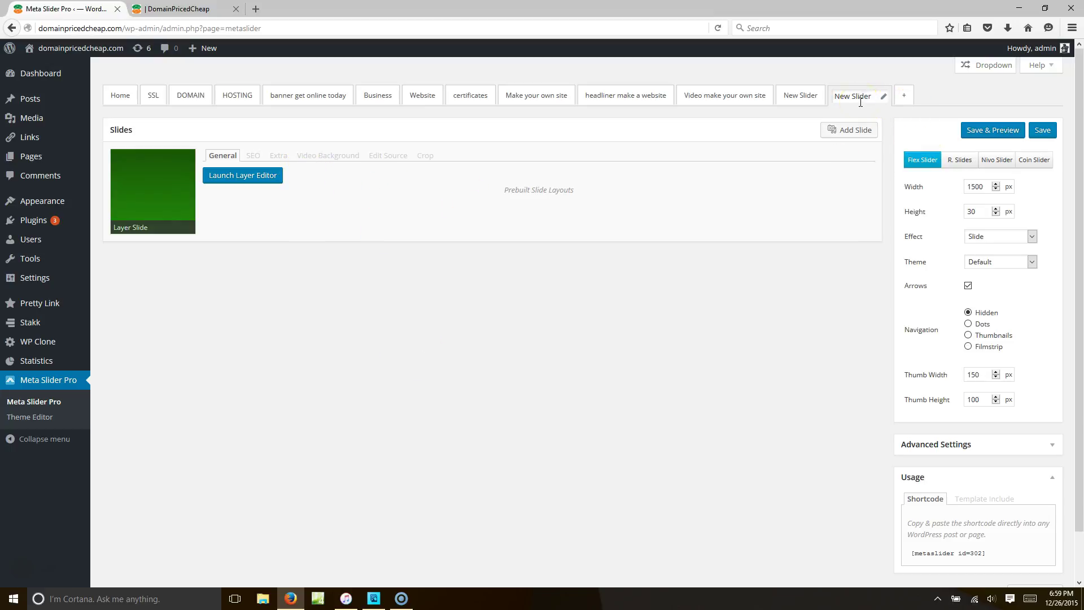
- Add a new slider in Meta Slider Pro and open it for editing
{"action": "left_click", "coordinate": [903, 98]}
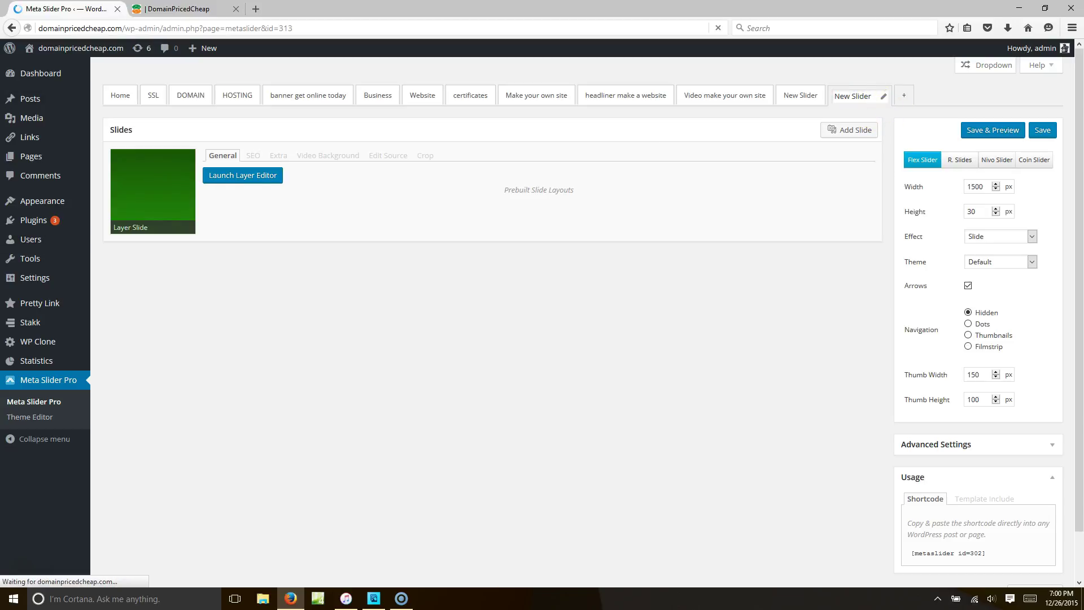
{"action": "key", "text": "alt+Left"}
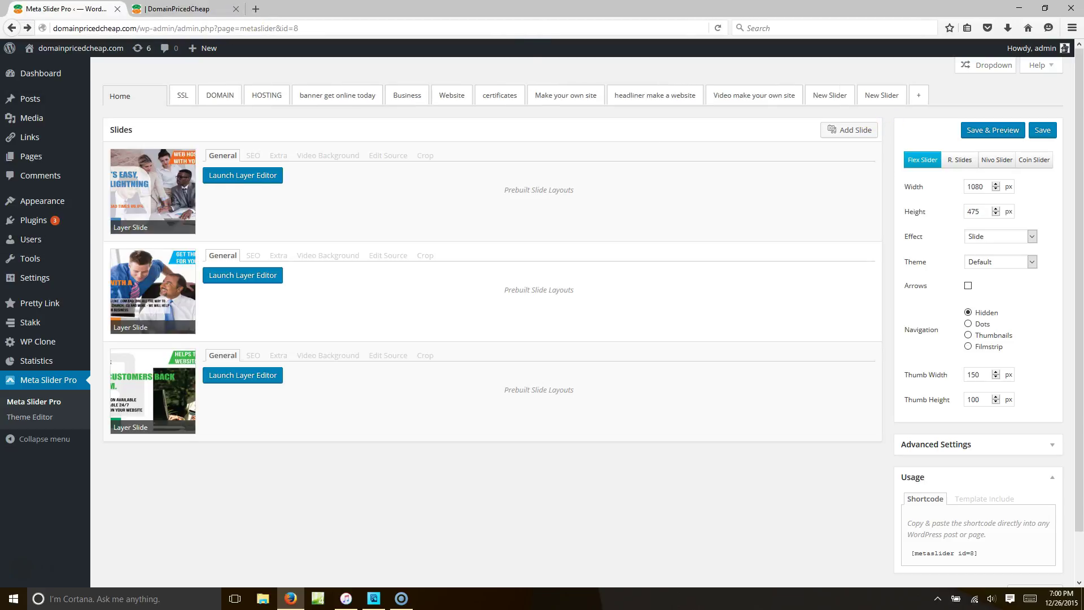
{"action": "left_click", "coordinate": [878, 95]}
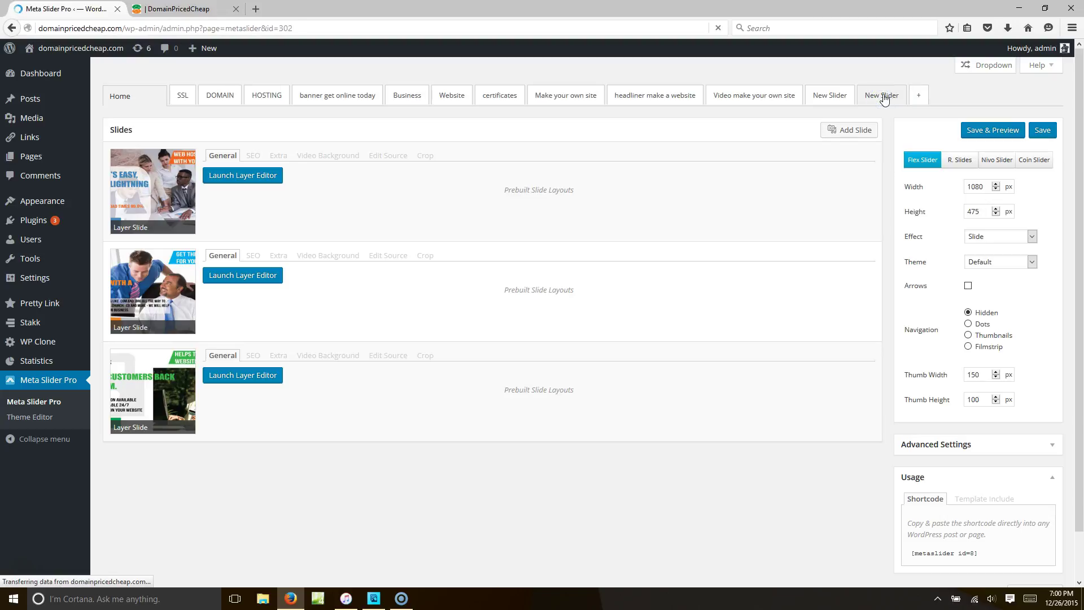
{"action": "left_click", "coordinate": [917, 96]}
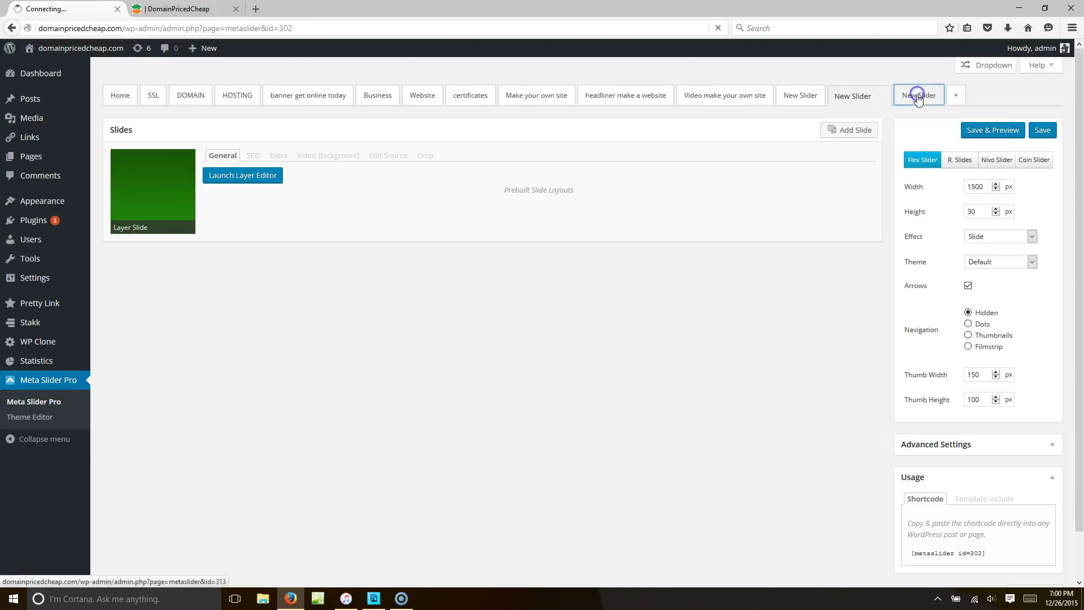
- Rename the newly added slider as Header Tutorial
{"action": "left_click", "coordinate": [915, 99]}
{"action": "triple_click", "coordinate": [926, 97]}
{"action": "type", "text": "hEA"}
{"action": "key", "text": "BackSpace"}
{"action": "key", "text": "BackSpace"}
{"action": "key", "text": "BackSpace"}
{"action": "type", "text": "h"}
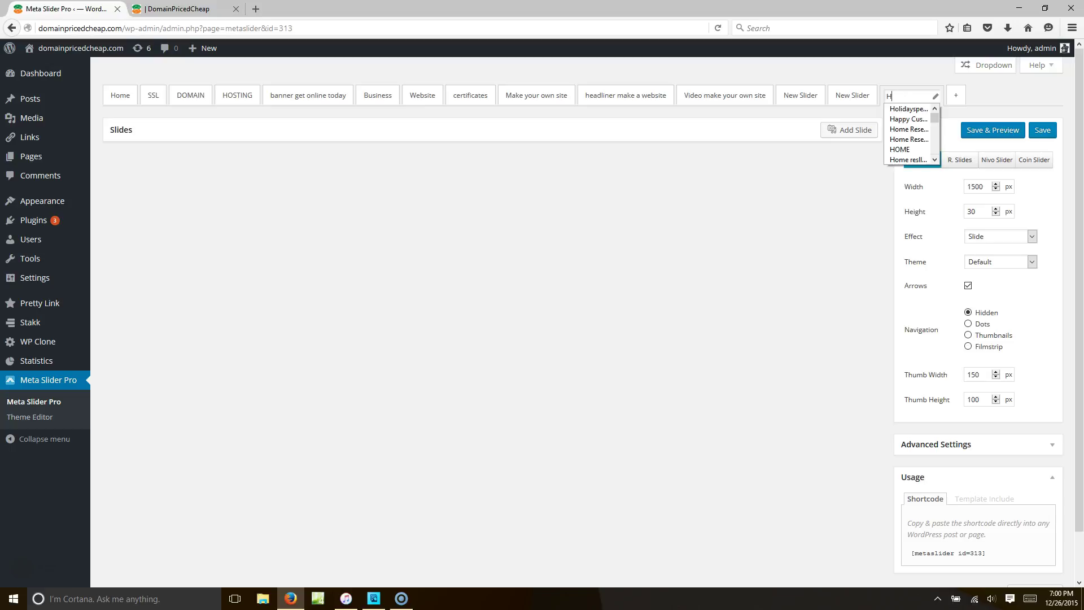
{"action": "type", "text": "eader Tutorial"}
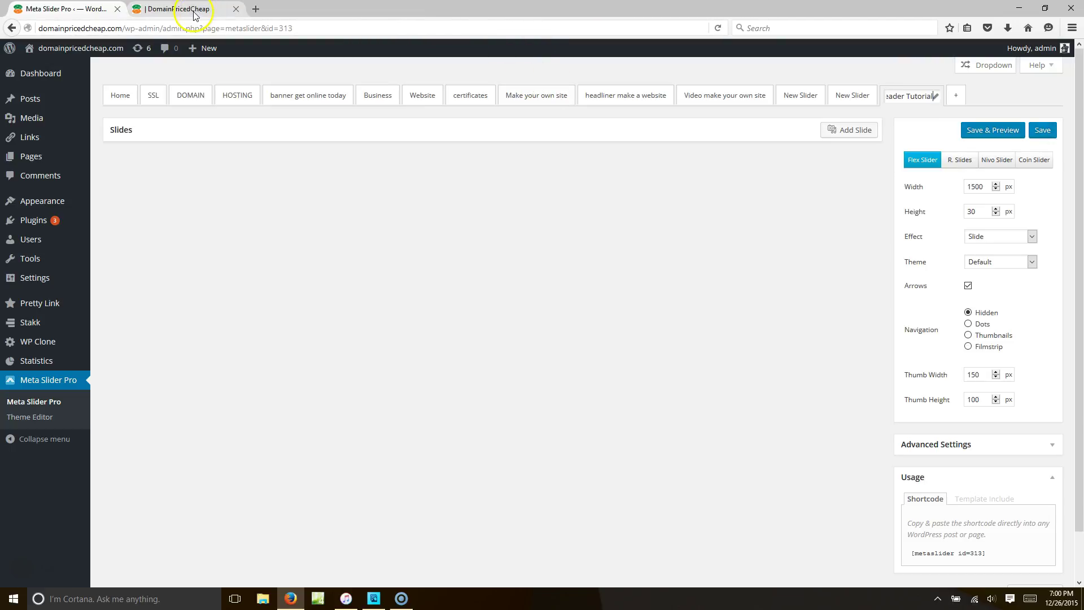
- Switch to Photoshop Elements and check the canvas size of top header.psd
{"action": "left_click", "coordinate": [373, 599]}
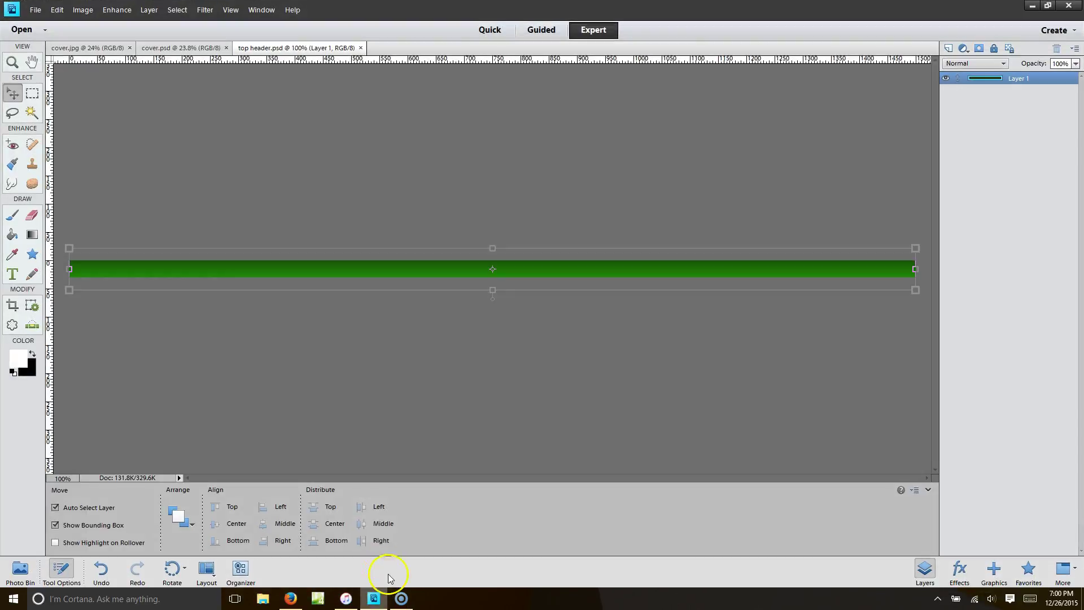
{"action": "left_click", "coordinate": [83, 10]}
{"action": "left_click", "coordinate": [90, 76]}
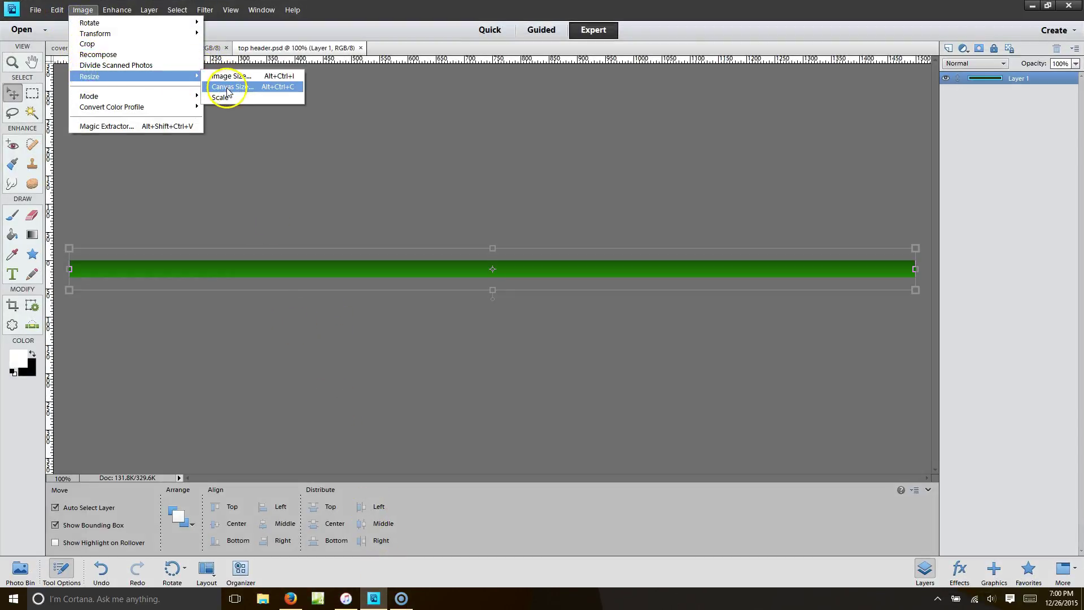
{"action": "left_click", "coordinate": [228, 87]}
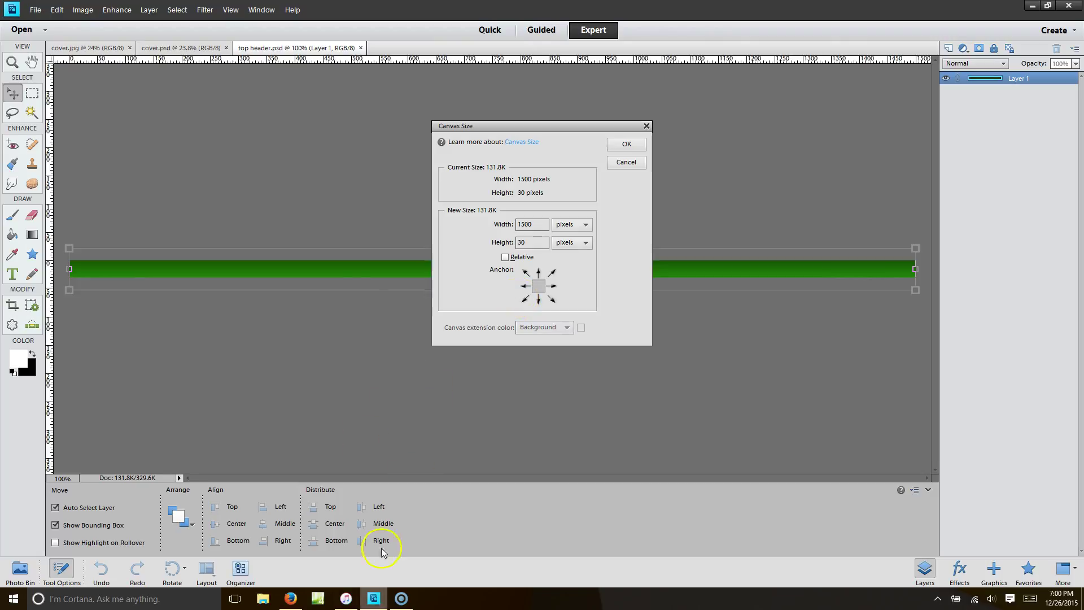
{"action": "left_click", "coordinate": [624, 144]}
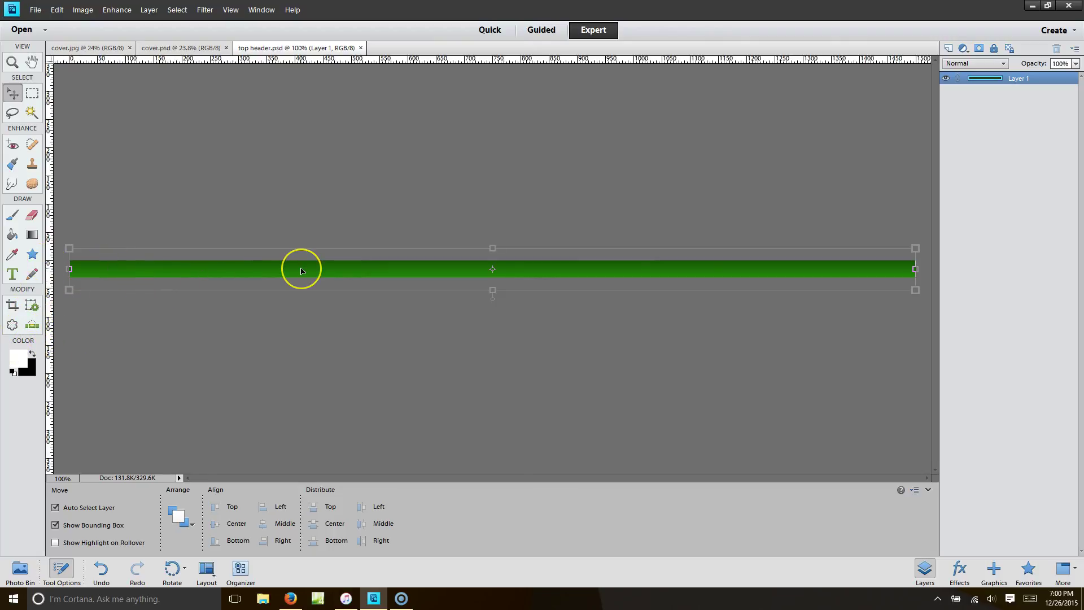
- Set the foreground color to green #218f0c and return to the Move tool
{"action": "left_click", "coordinate": [121, 271]}
{"action": "left_click", "coordinate": [14, 361]}
{"action": "left_click", "coordinate": [767, 318]}
{"action": "left_click", "coordinate": [754, 305]}
{"action": "left_click_drag", "start_coordinate": [750, 316], "coordinate": [743, 281]}
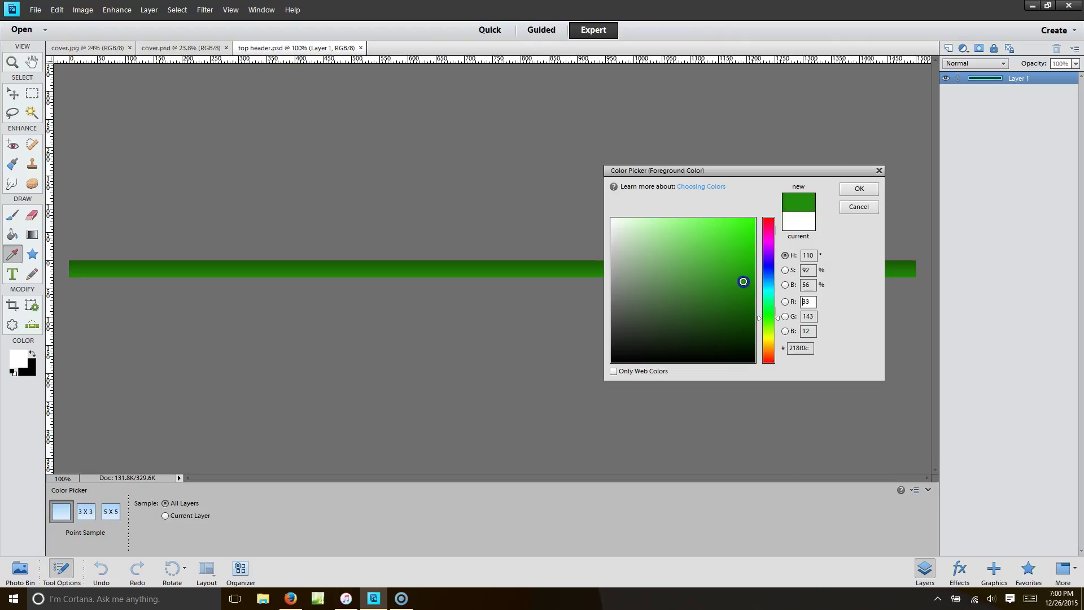
{"action": "left_click", "coordinate": [858, 188]}
{"action": "key", "text": "v"}
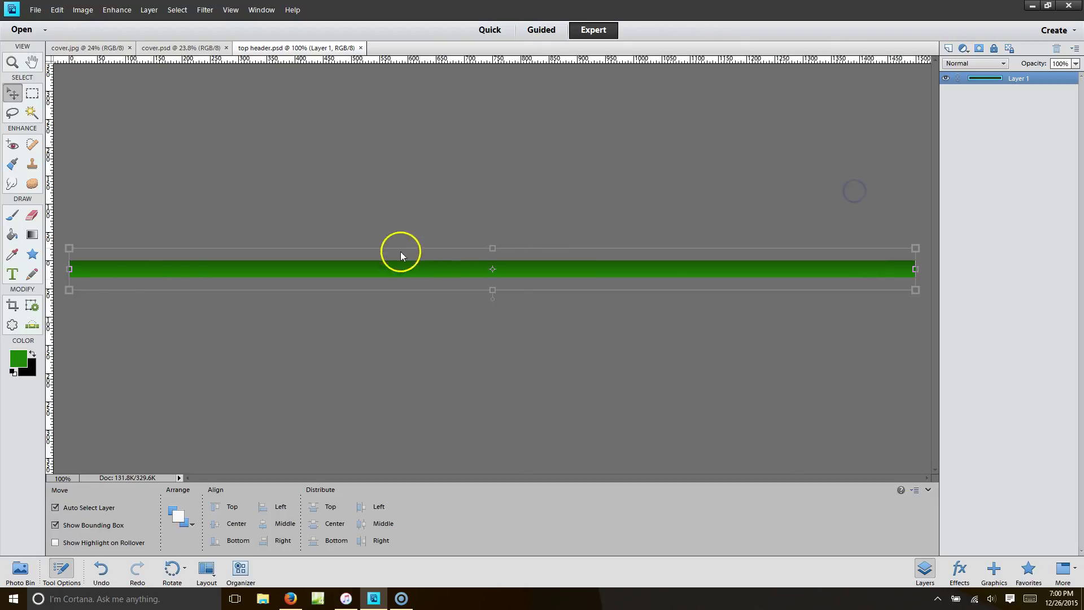
- Try a vertical linear gradient from green to black across the header bar, and undo it
{"action": "left_click", "coordinate": [29, 235]}
{"action": "left_click_drag", "start_coordinate": [371, 262], "coordinate": [372, 275]}
{"action": "key", "text": "ctrl+z"}
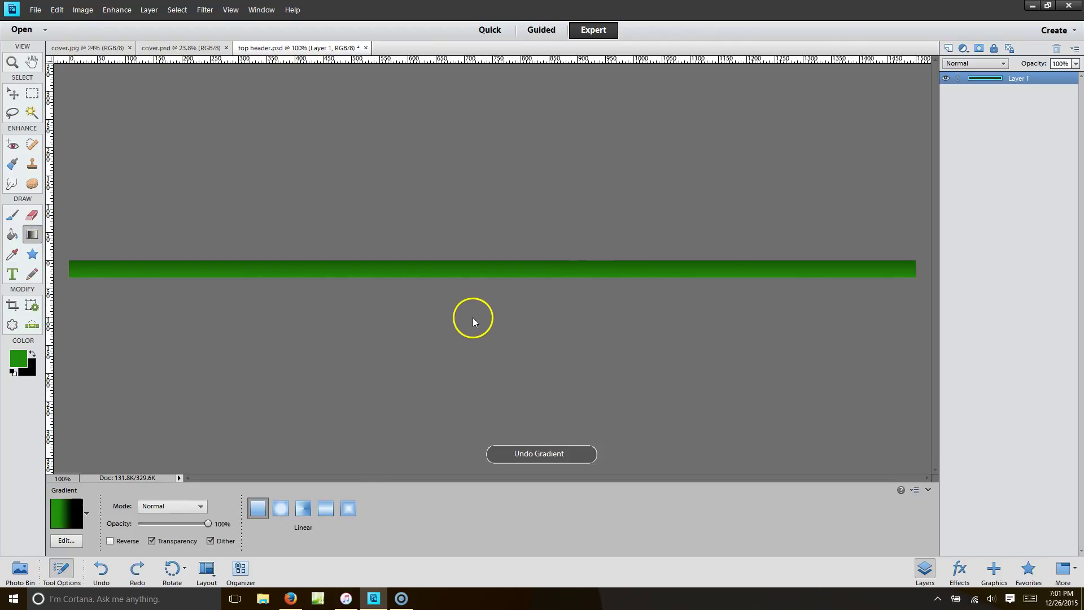
- Save the PSD and export it for the web as a maximum-quality JPEG named top-header, replacing the existing file in Home Slider Images
{"action": "left_click", "coordinate": [35, 9]}
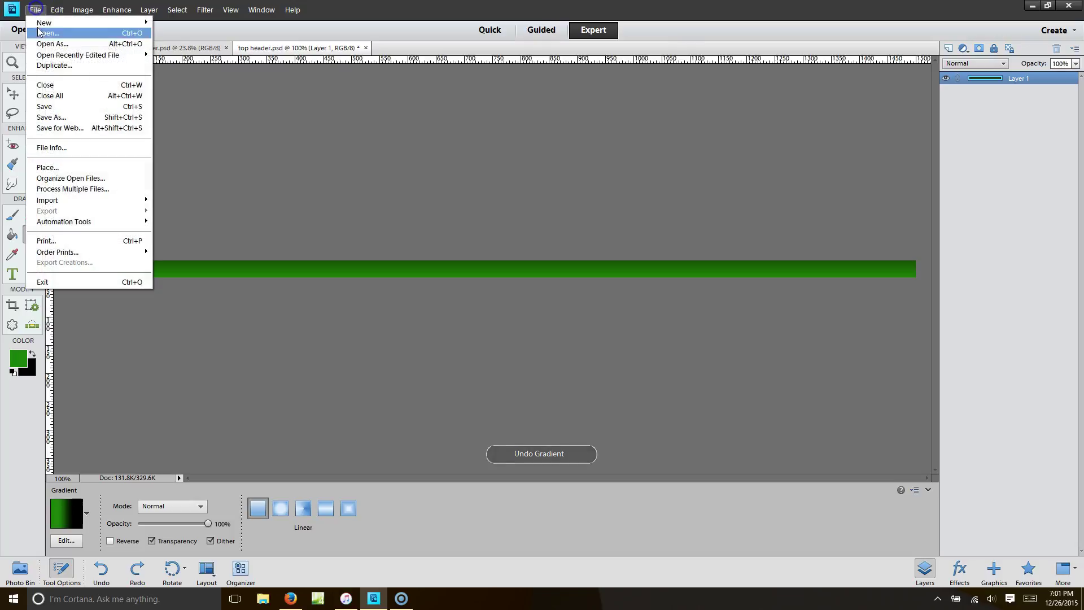
{"action": "left_click", "coordinate": [54, 105]}
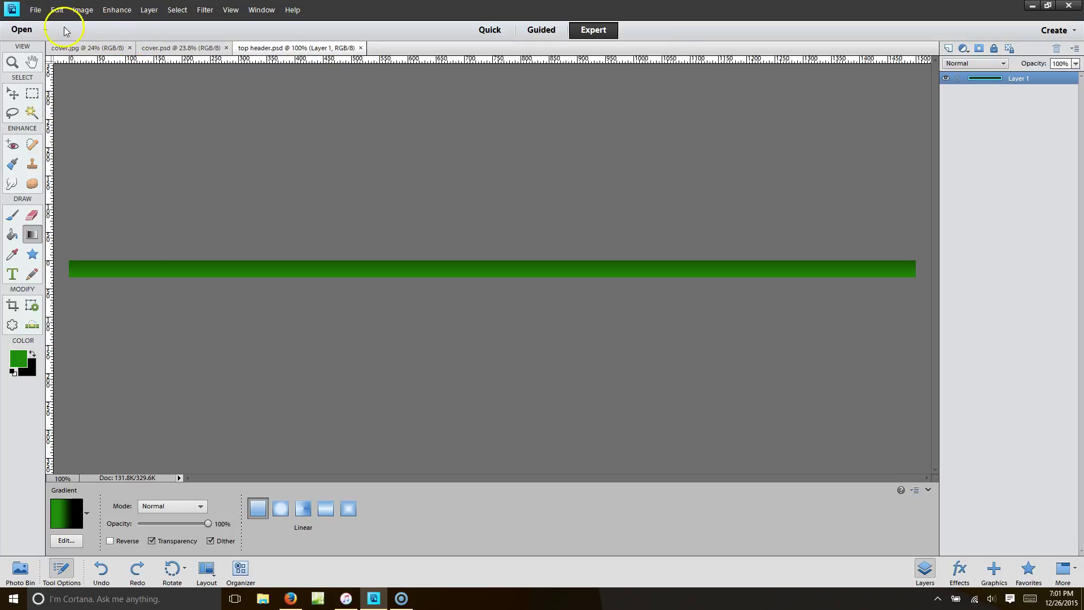
{"action": "left_click", "coordinate": [35, 10]}
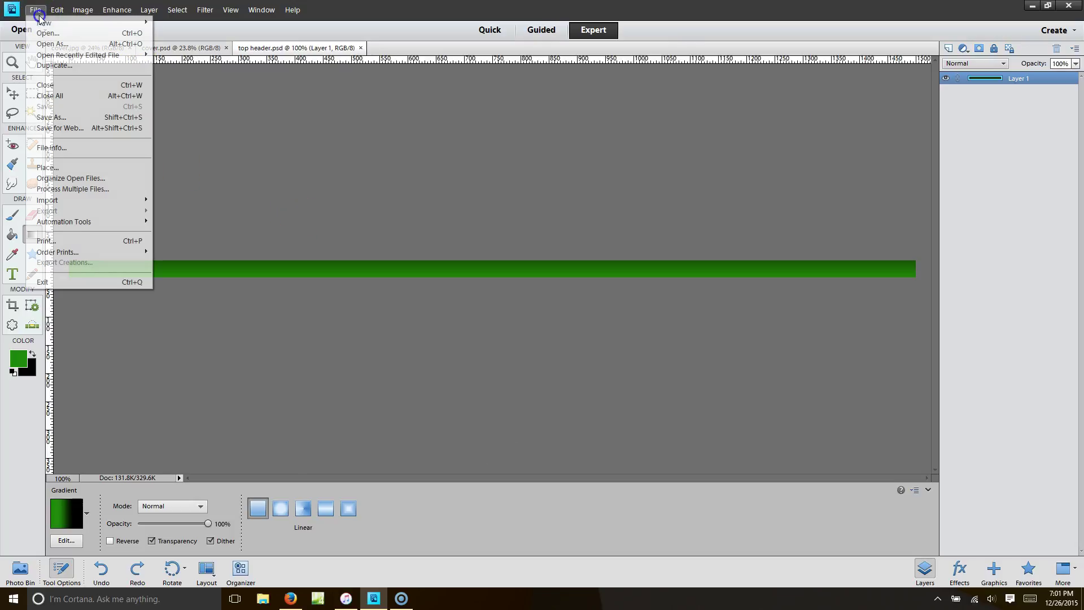
{"action": "left_click", "coordinate": [50, 129]}
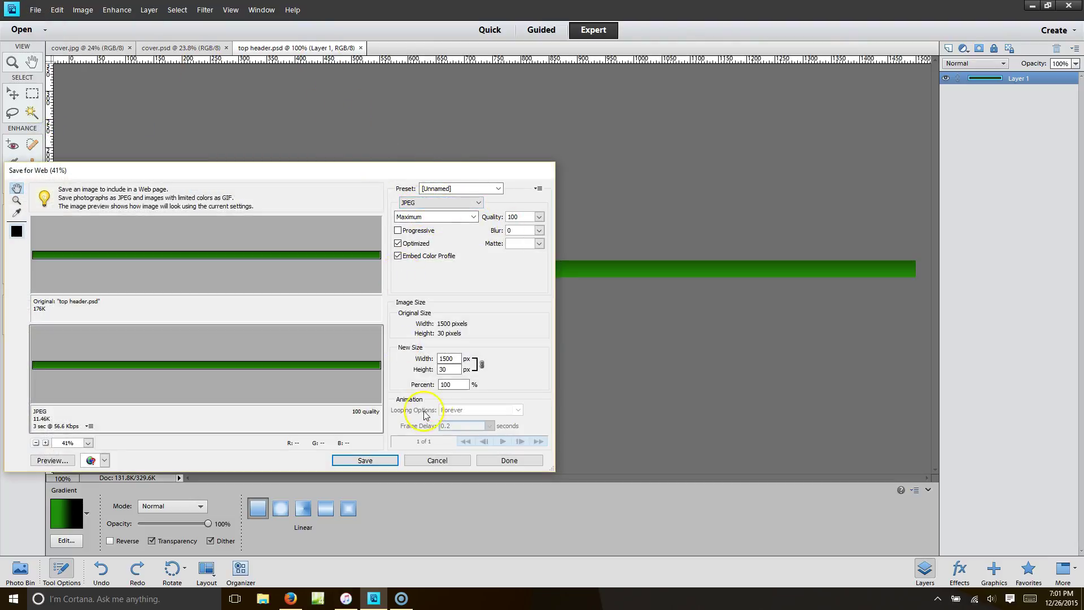
{"action": "left_click", "coordinate": [391, 459]}
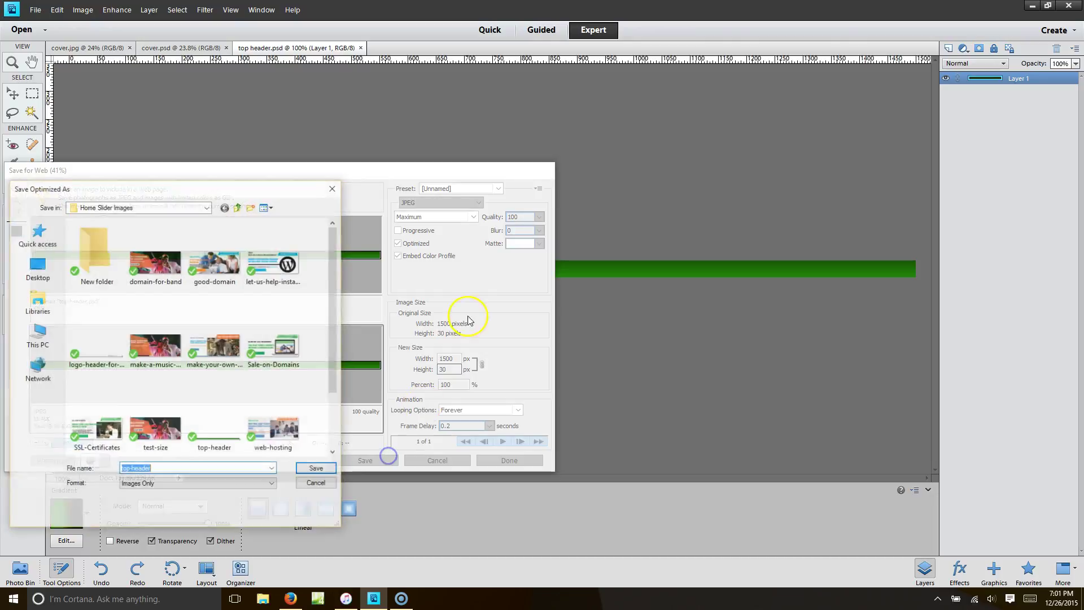
{"action": "left_click", "coordinate": [318, 469]}
{"action": "left_click", "coordinate": [511, 268]}
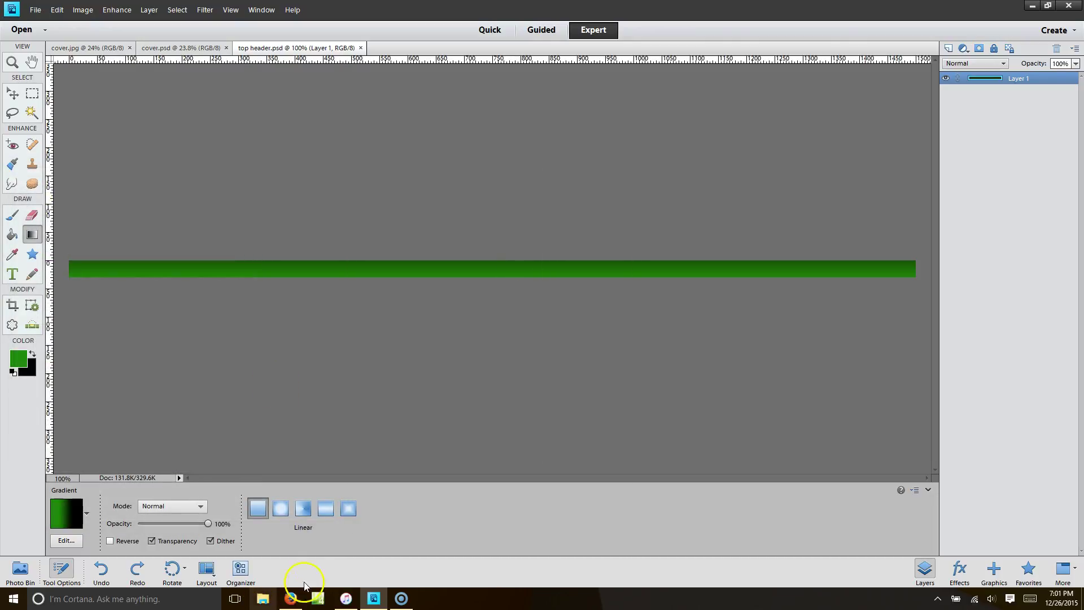
- Switch to Firefox and compare the live site's header strip with the header image in Photoshop Elements, returning to the Header Tutorial slider
{"action": "left_click", "coordinate": [290, 598]}
{"action": "left_click", "coordinate": [215, 9]}
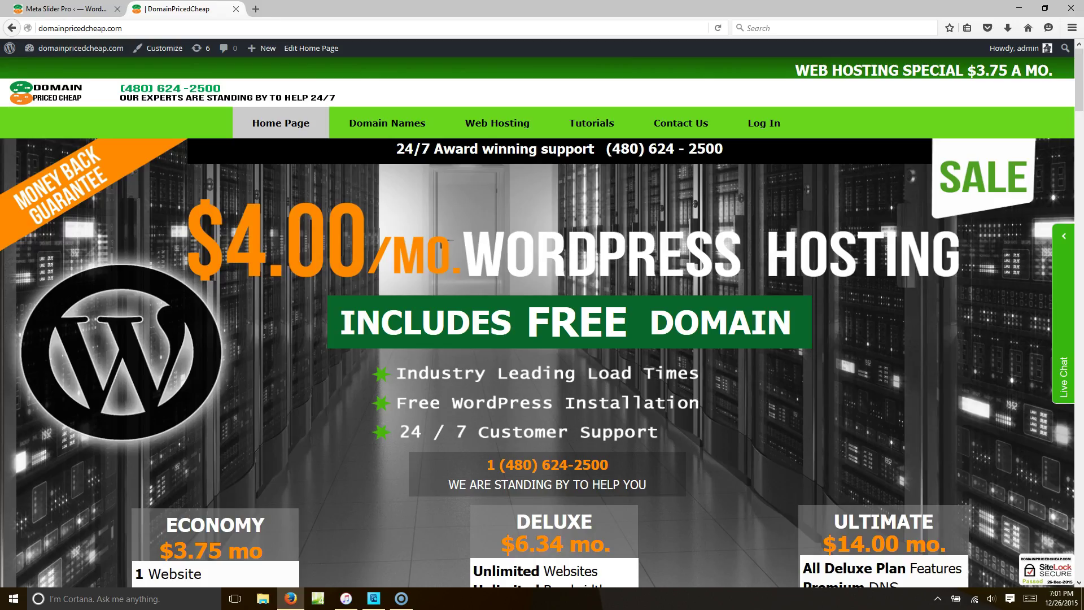
{"action": "left_click", "coordinate": [63, 9]}
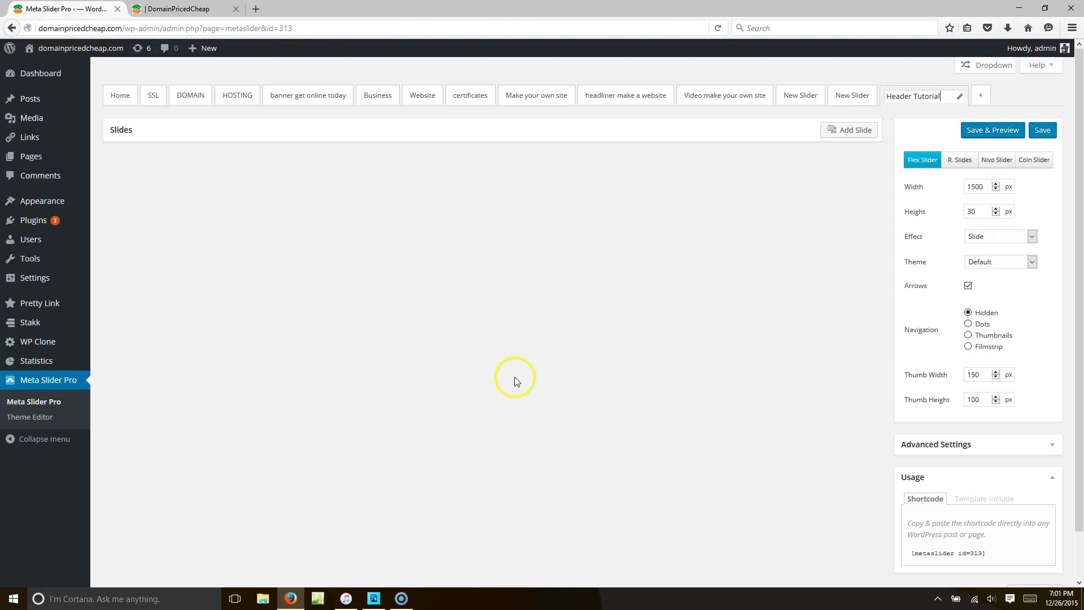
{"action": "left_click", "coordinate": [373, 598]}
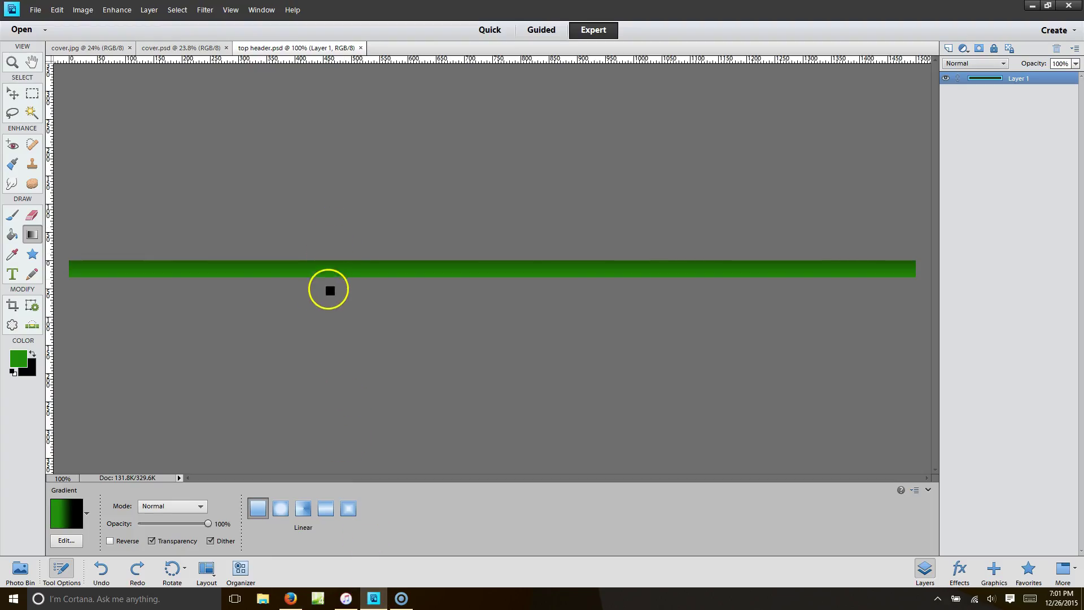
{"action": "left_click", "coordinate": [290, 599]}
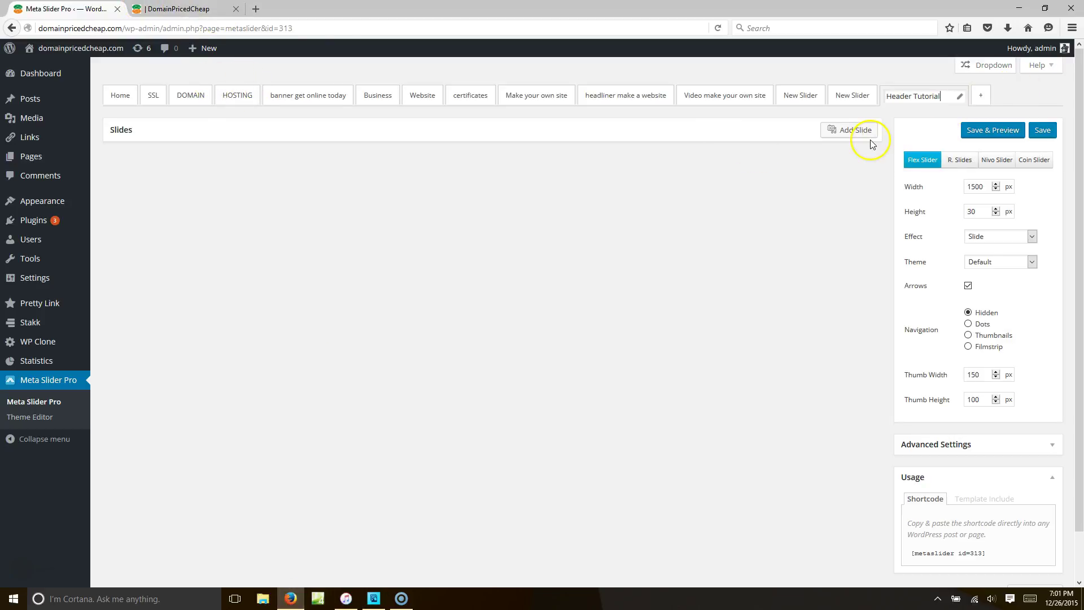
- Add a layer slide to the Header Tutorial slider, uploading the exported top-header image from Home Slider Images as its background
{"action": "left_click", "coordinate": [846, 134]}
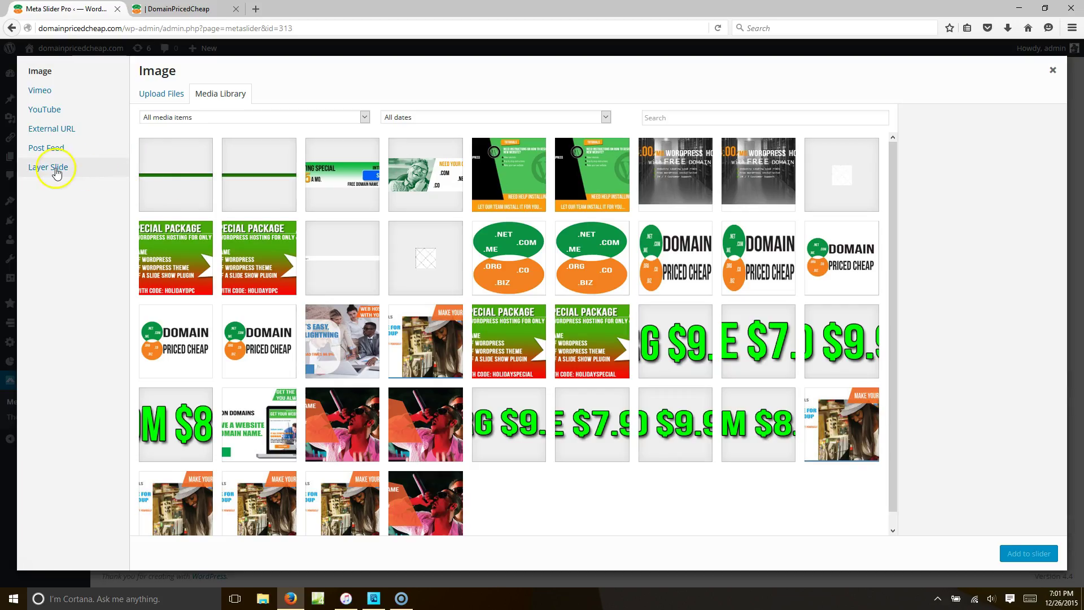
{"action": "left_click", "coordinate": [56, 168]}
{"action": "left_click", "coordinate": [156, 96]}
{"action": "left_click", "coordinate": [587, 302]}
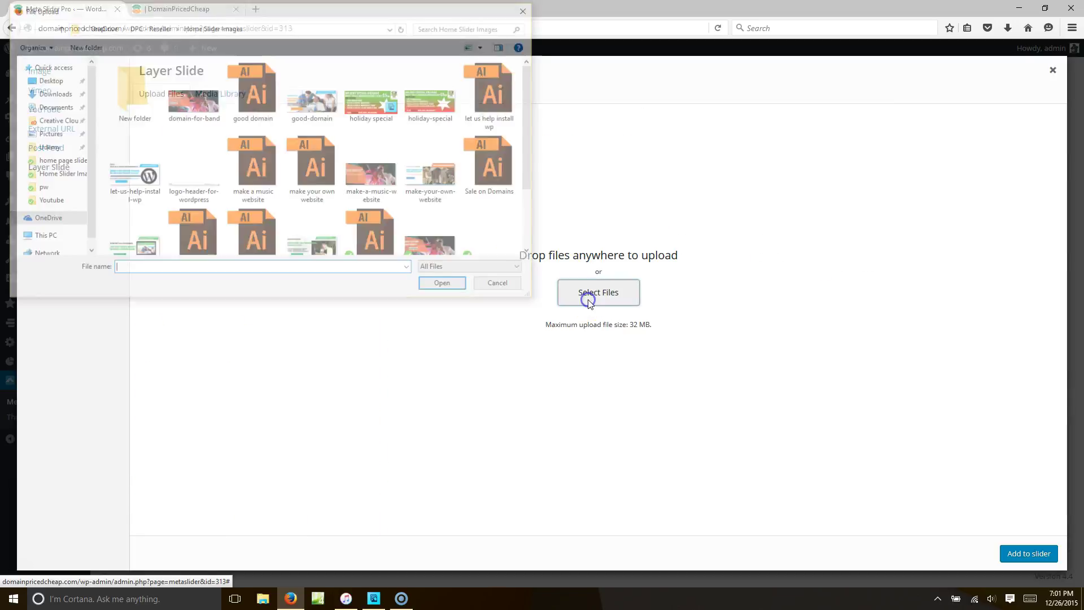
{"action": "left_click_drag", "start_coordinate": [534, 147], "coordinate": [532, 220]}
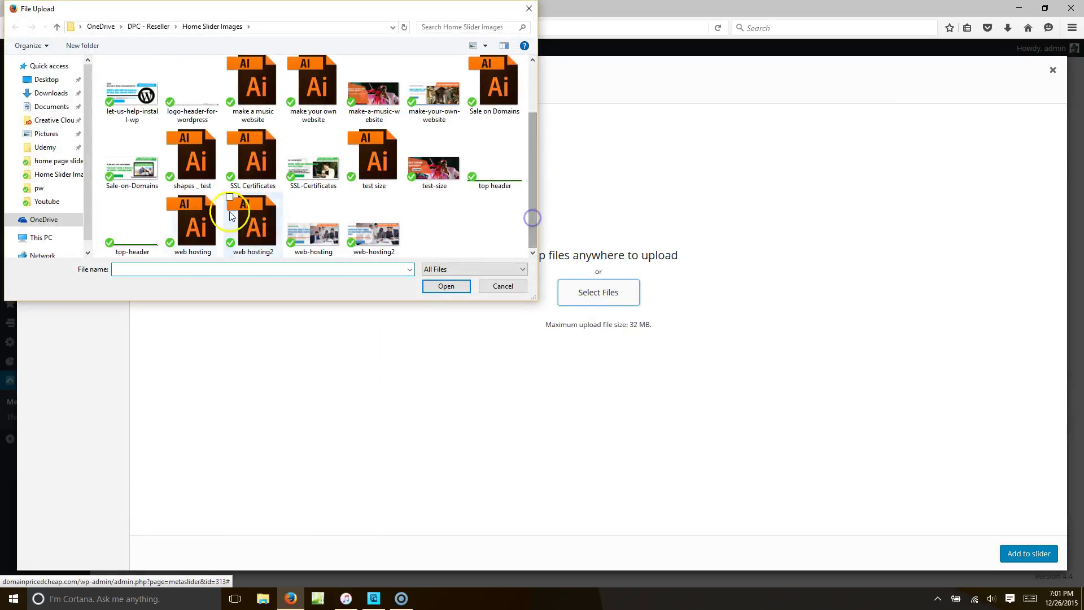
{"action": "left_click", "coordinate": [144, 232]}
{"action": "left_click", "coordinate": [428, 287]}
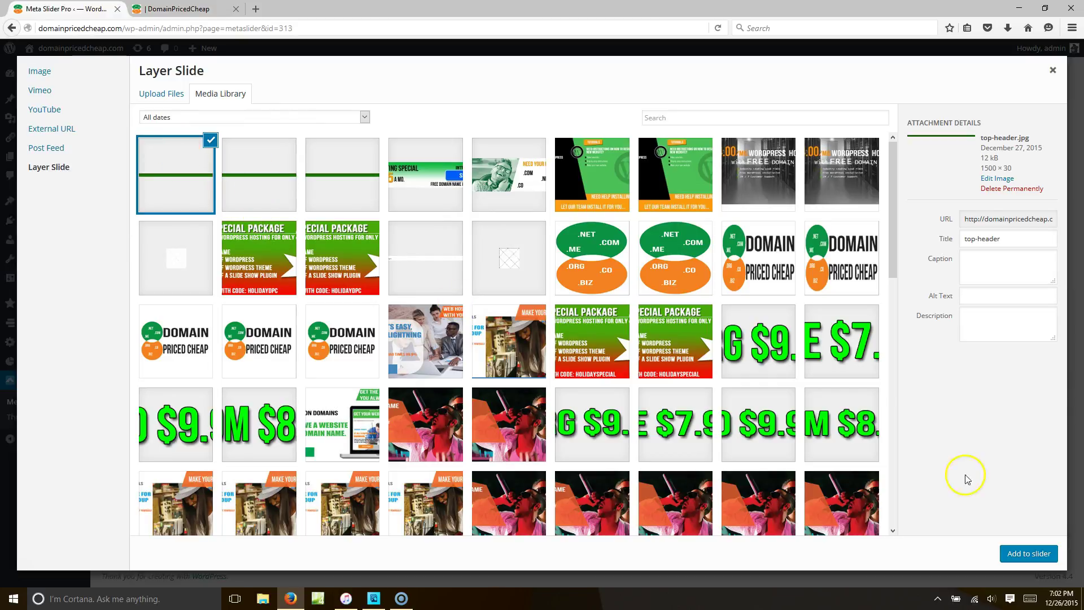
{"action": "left_click", "coordinate": [1049, 557]}
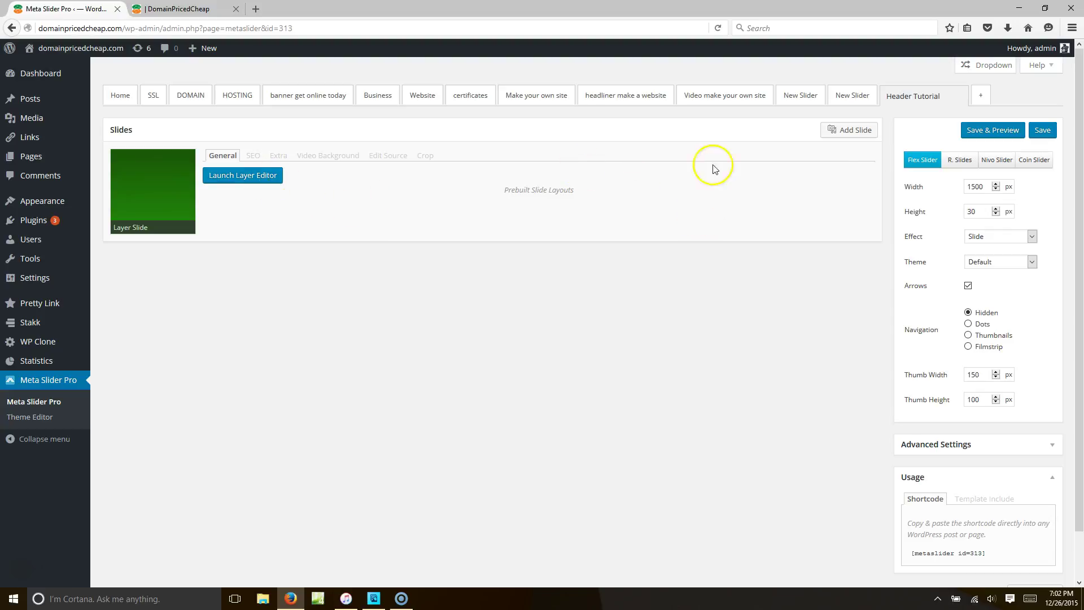
- Inspect the slide in the layer editor, and compare the slider's dimensions with the header image in Photoshop Elements
{"action": "left_click", "coordinate": [263, 184]}
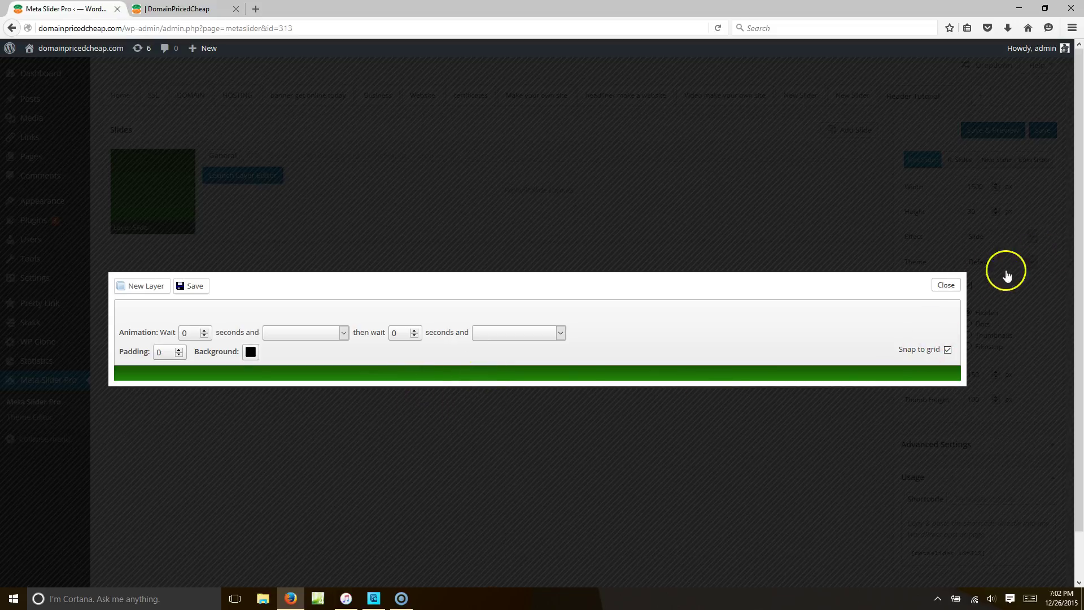
{"action": "left_click", "coordinate": [948, 286]}
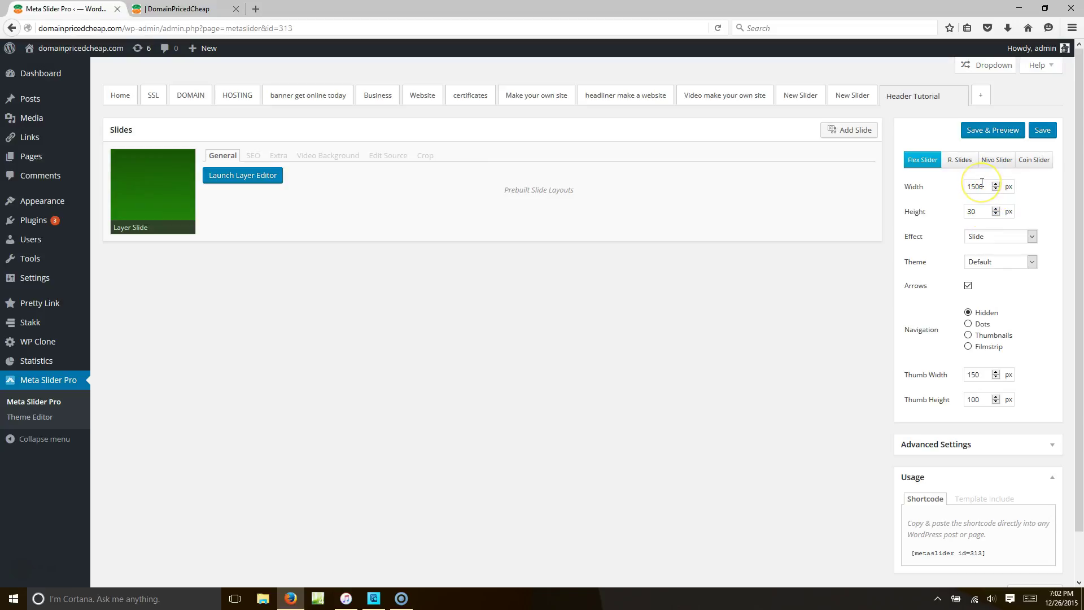
{"action": "left_click", "coordinate": [973, 212]}
{"action": "left_click", "coordinate": [374, 598]}
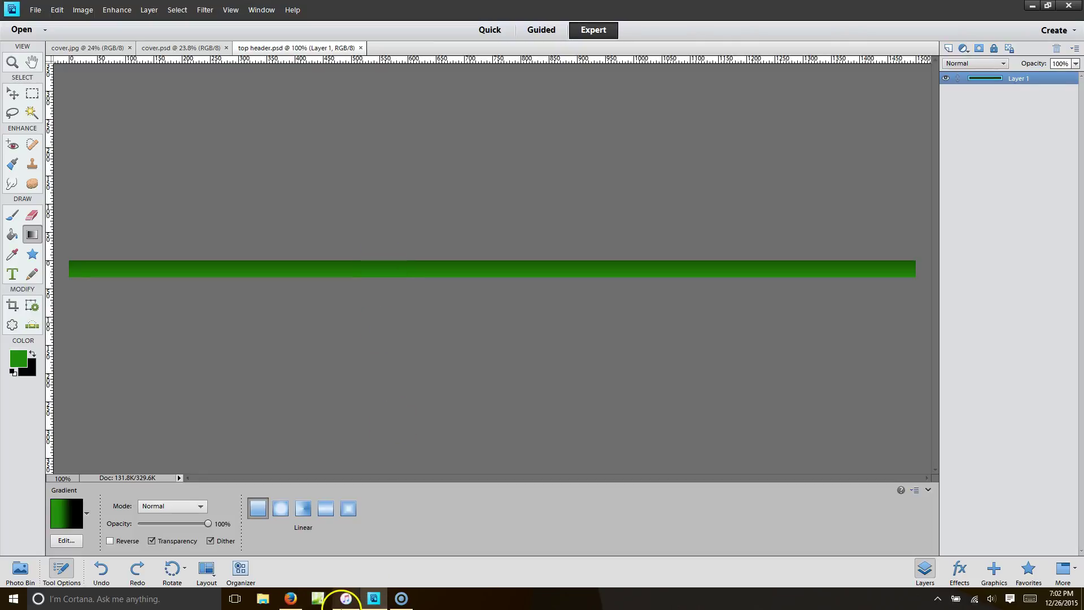
- Switch to Firefox and compare the live site's header text with the slide in the layer editor
{"action": "left_click", "coordinate": [290, 598]}
{"action": "left_click", "coordinate": [280, 185]}
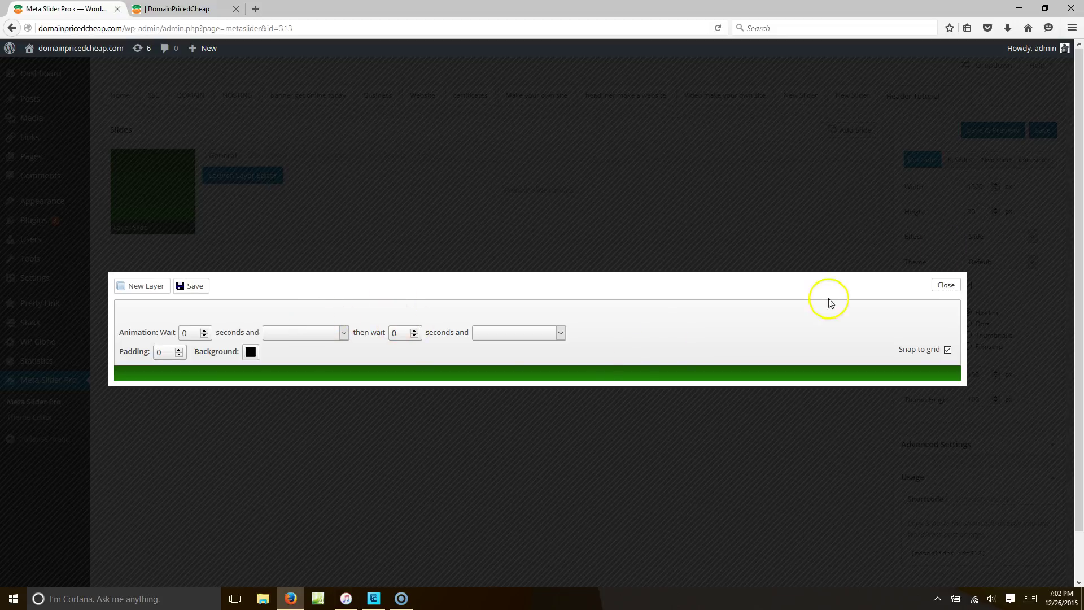
{"action": "left_click", "coordinate": [945, 285]}
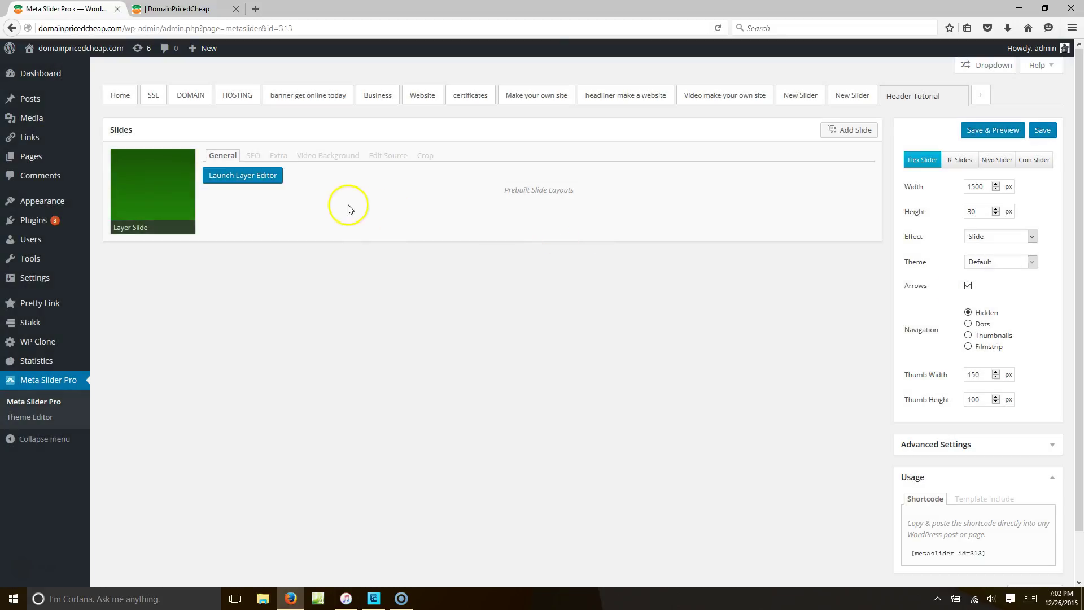
{"action": "left_click", "coordinate": [256, 177]}
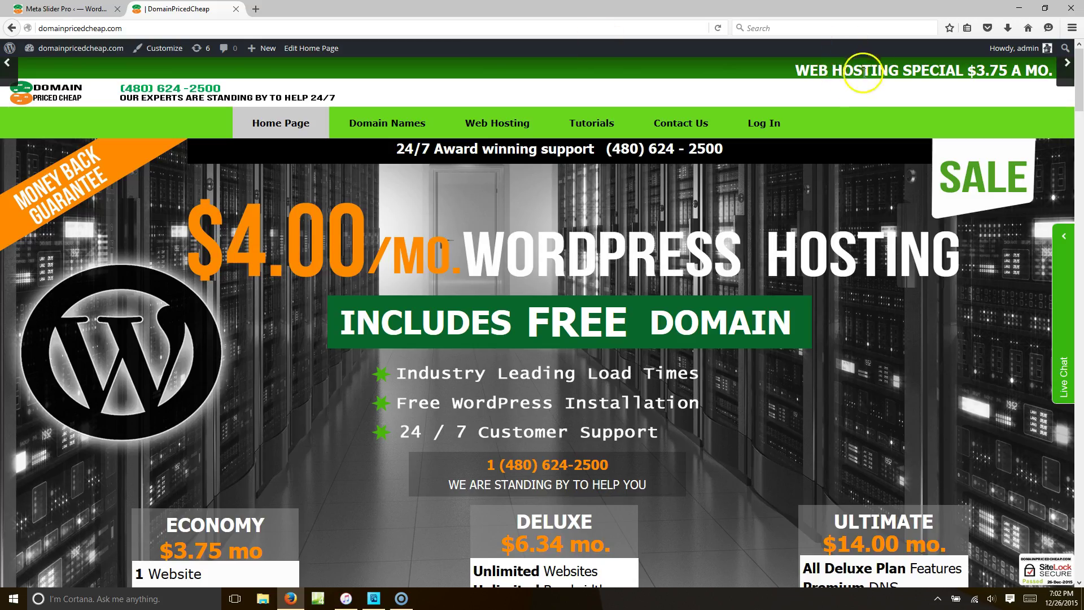
{"action": "left_click", "coordinate": [75, 6]}
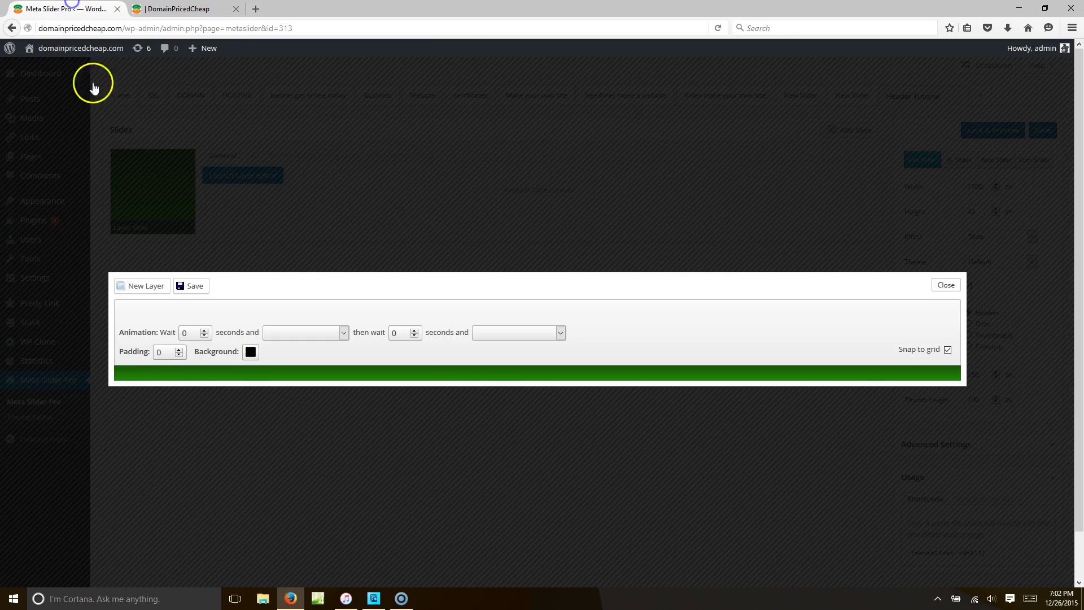
- Add a text layer reading "WEB HOSTING SPECIAL $3.75 A MO." and widen it so the text fits on one line
{"action": "left_click", "coordinate": [136, 287]}
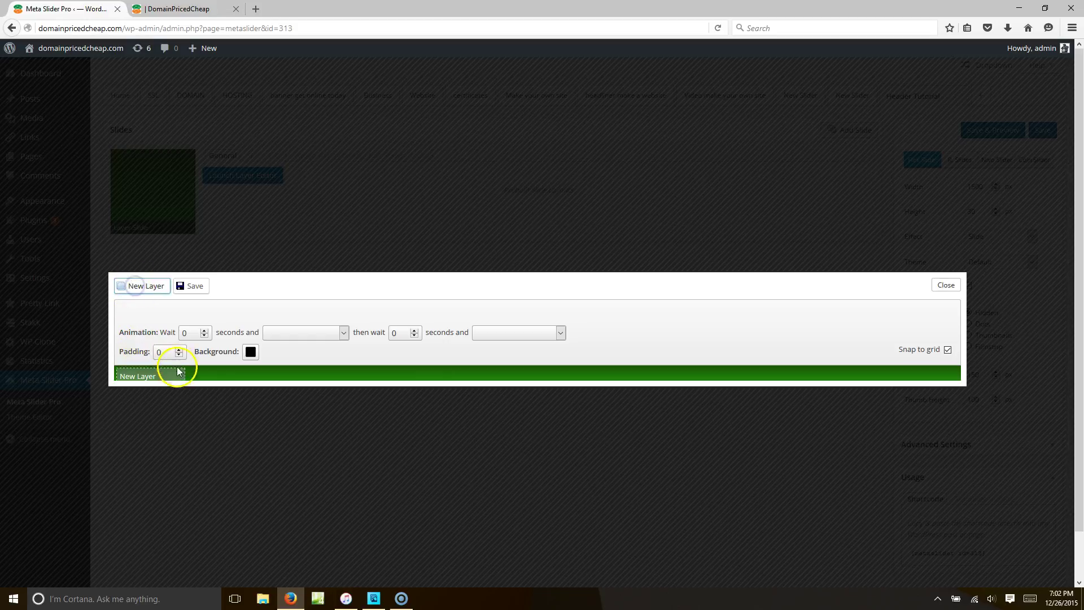
{"action": "left_click", "coordinate": [164, 370]}
{"action": "left_click_drag", "start_coordinate": [165, 370], "coordinate": [110, 372]}
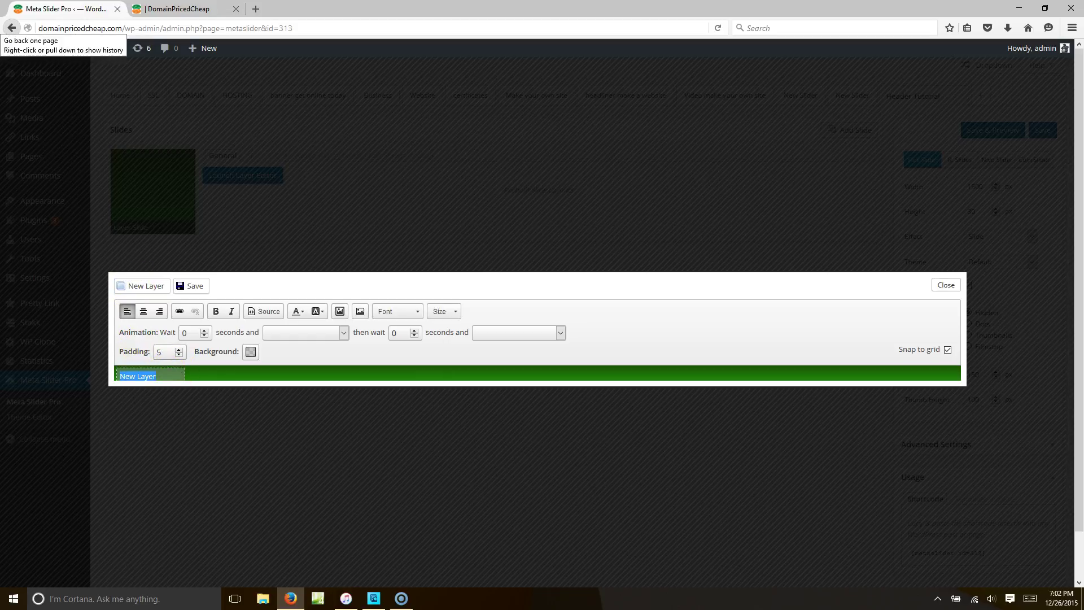
{"action": "type", "text": "We"}
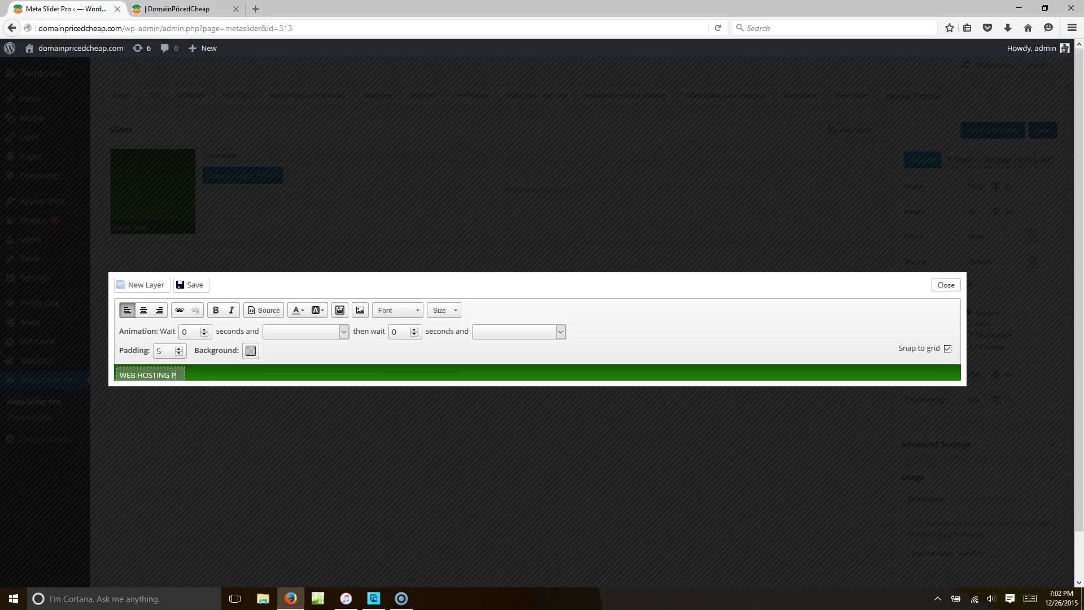
{"action": "key", "text": "BackSpace"}
{"action": "type", "text": "SPECIAL $3.75 A"}
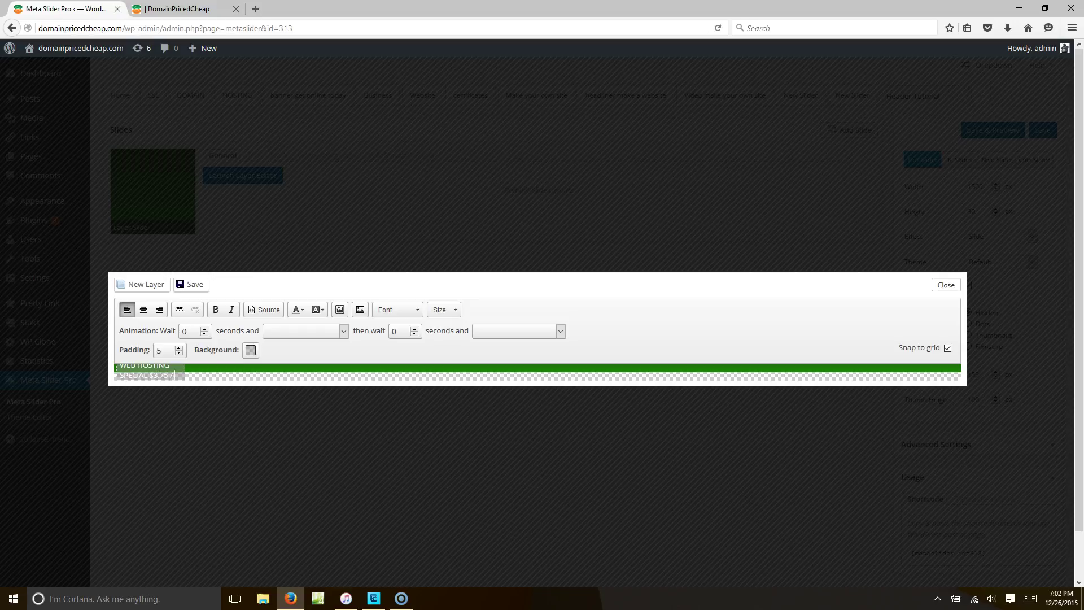
{"action": "key", "text": "Return"}
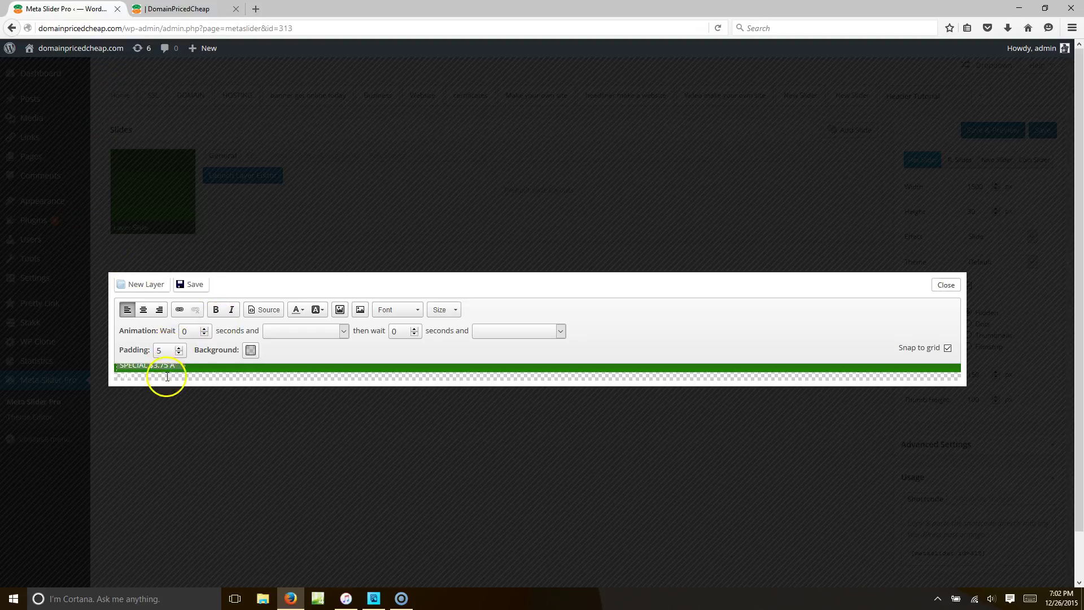
{"action": "key", "text": "BackSpace"}
{"action": "left_click", "coordinate": [253, 375]}
- Format the web hosting text as bold, centred, size 24, in Tahoma
{"action": "left_click_drag", "start_coordinate": [291, 373], "coordinate": [125, 364]}
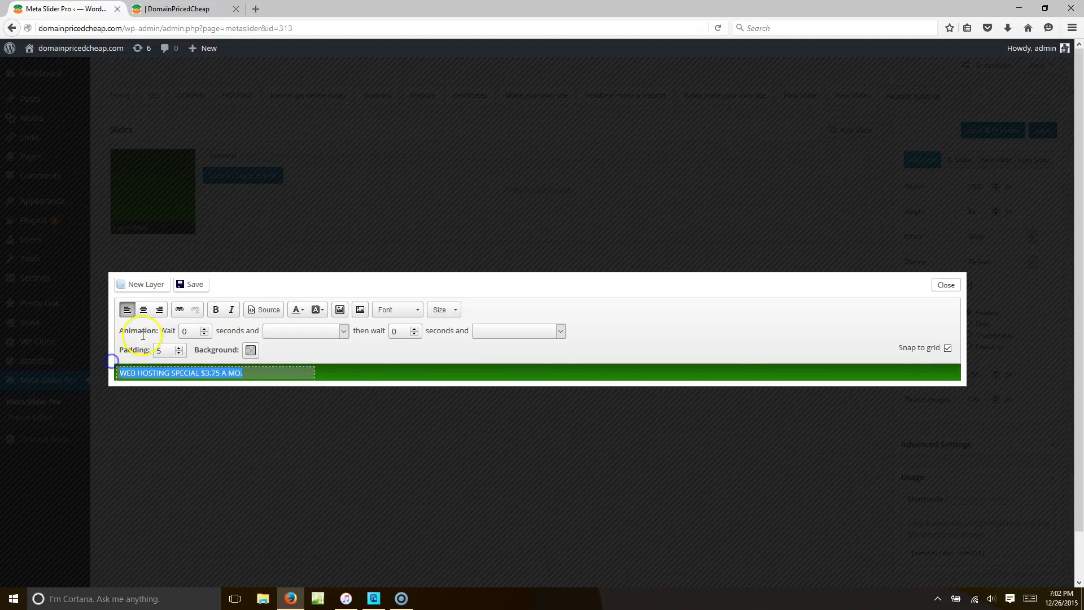
{"action": "left_click", "coordinate": [215, 309]}
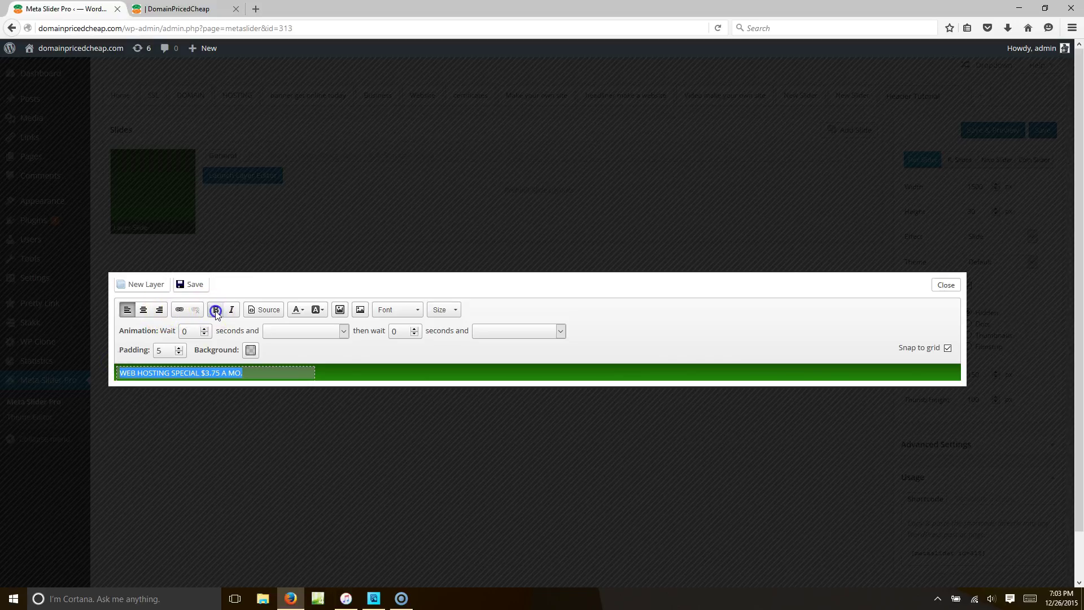
{"action": "left_click", "coordinate": [144, 311]}
{"action": "left_click", "coordinate": [455, 312]}
{"action": "left_click_drag", "start_coordinate": [485, 347], "coordinate": [491, 355]}
{"action": "left_click", "coordinate": [460, 368]}
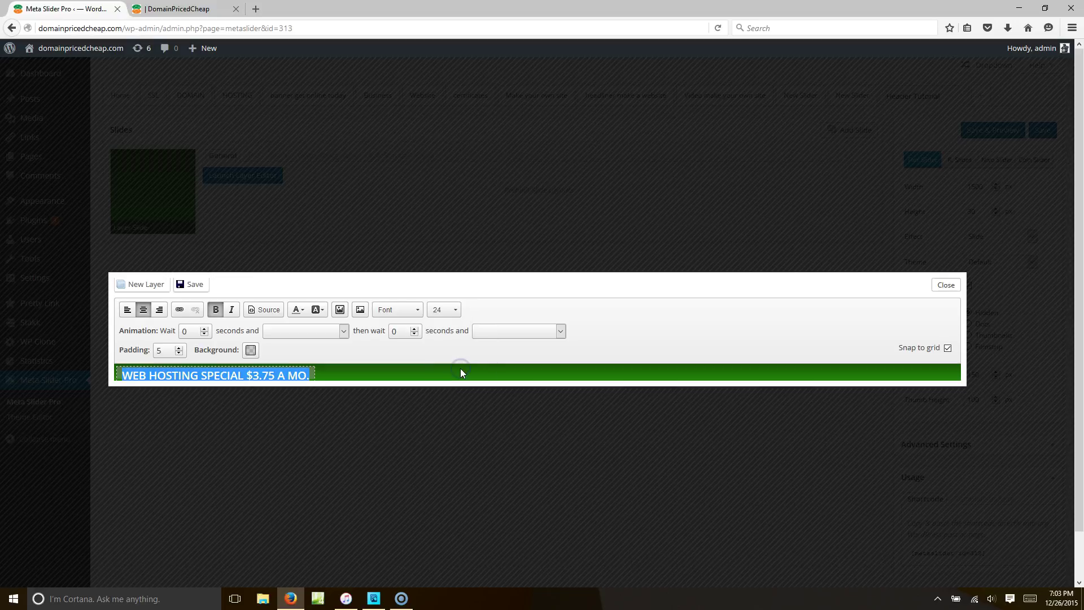
{"action": "left_click", "coordinate": [408, 309]}
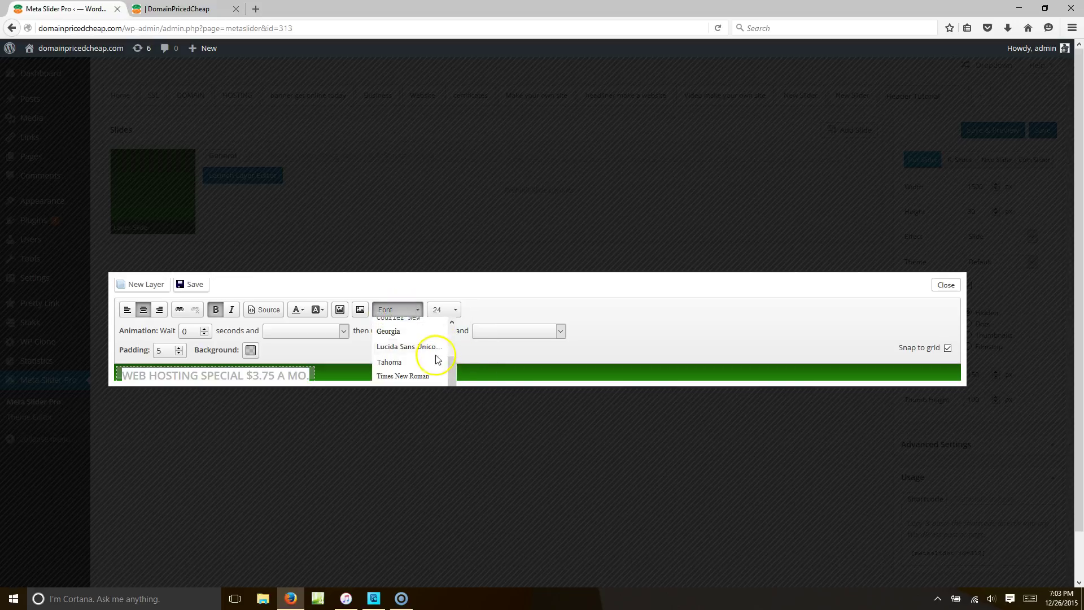
{"action": "left_click", "coordinate": [436, 361]}
- Widen the web hosting text layer and move it to the right end of the green banner
{"action": "left_click", "coordinate": [300, 375]}
{"action": "left_click_drag", "start_coordinate": [310, 375], "coordinate": [391, 387]}
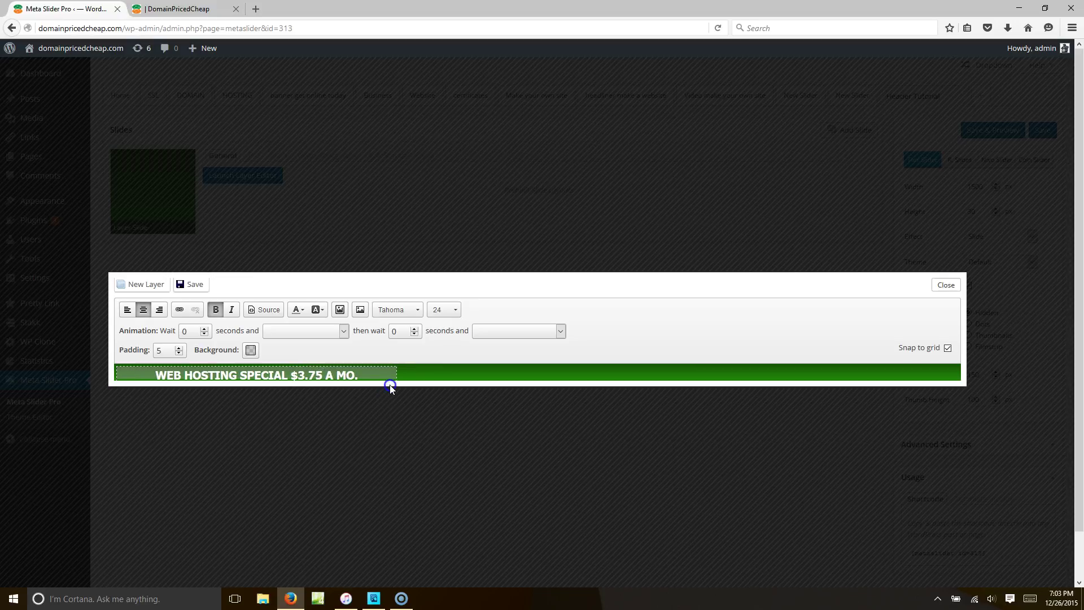
{"action": "left_click_drag", "start_coordinate": [121, 371], "coordinate": [705, 370]}
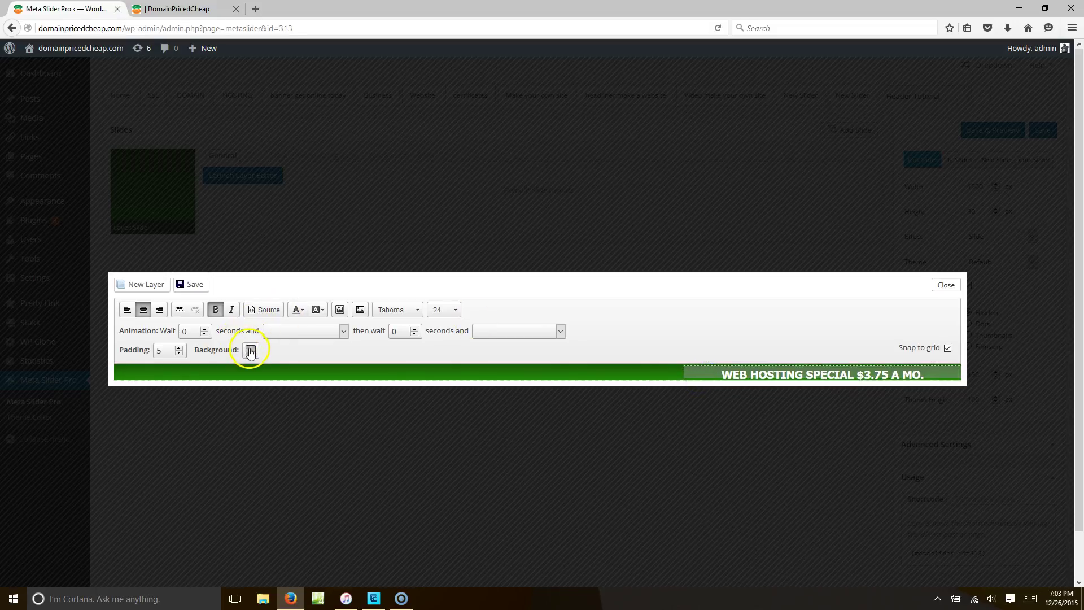
- Make the web hosting layer's background fully transparent
{"action": "left_click", "coordinate": [250, 351]}
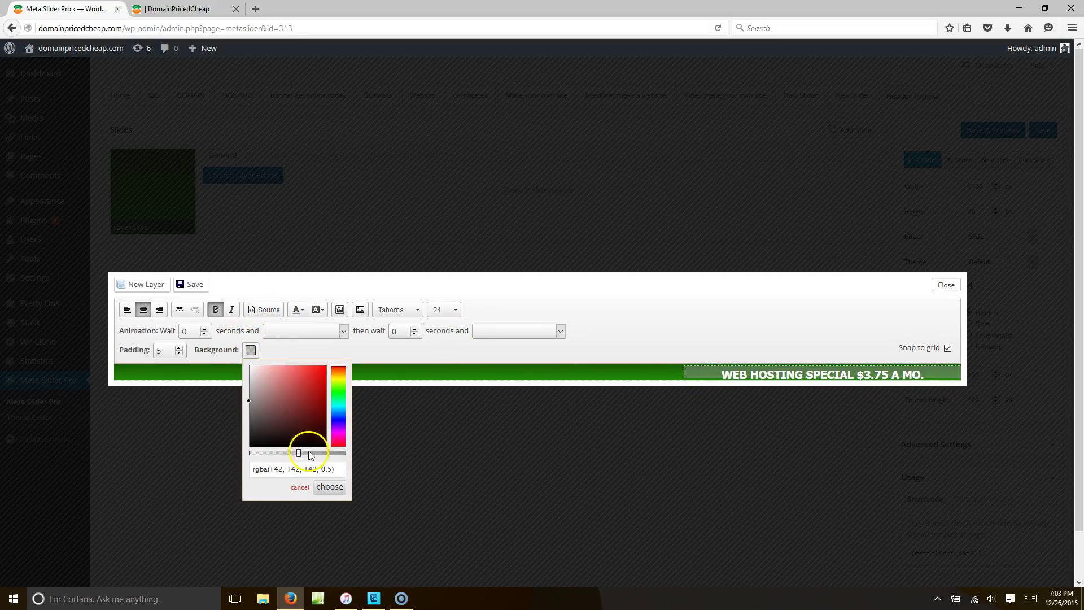
{"action": "left_click_drag", "start_coordinate": [296, 452], "coordinate": [246, 452]}
{"action": "left_click", "coordinate": [337, 487]}
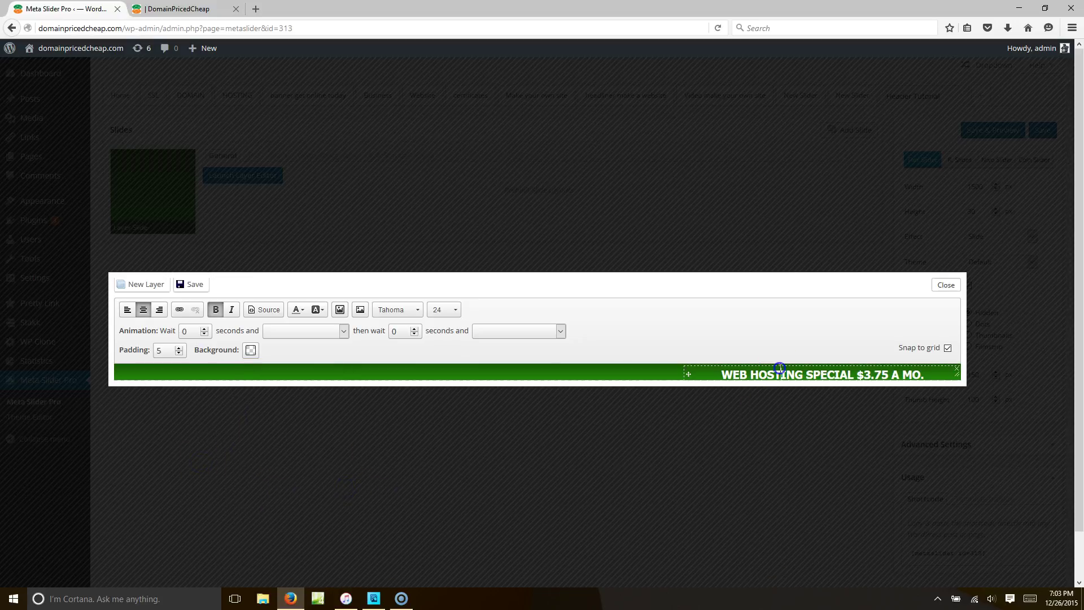
{"action": "left_click", "coordinate": [782, 376]}
- Add a second text layer reading "24/7 CUSTOMER SERVICE" at the banner's left end, wide enough for one line
{"action": "left_click", "coordinate": [136, 375]}
{"action": "left_click", "coordinate": [143, 284]}
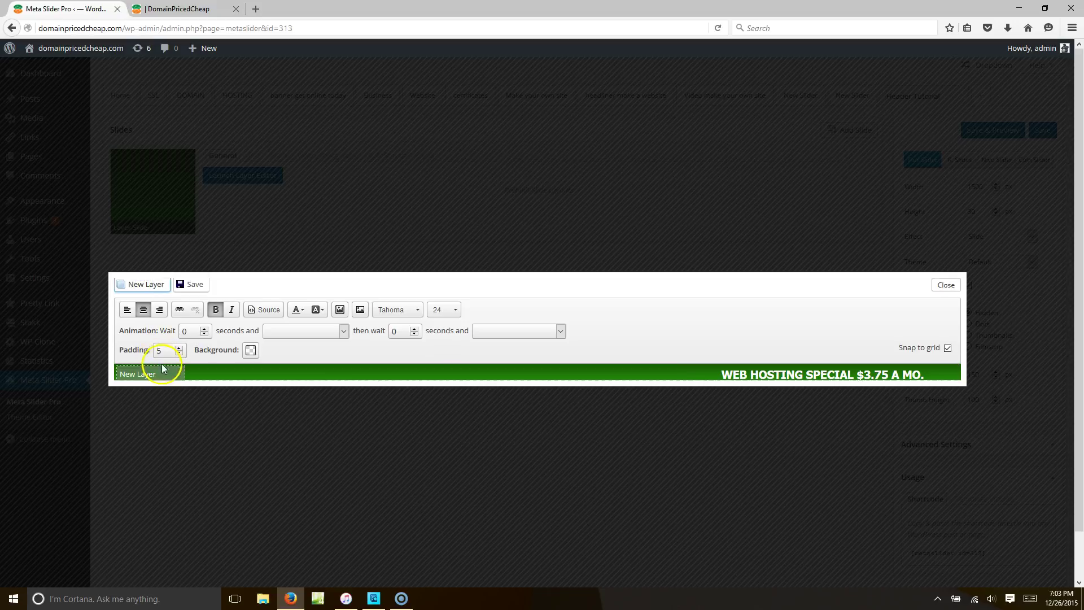
{"action": "left_click", "coordinate": [154, 372]}
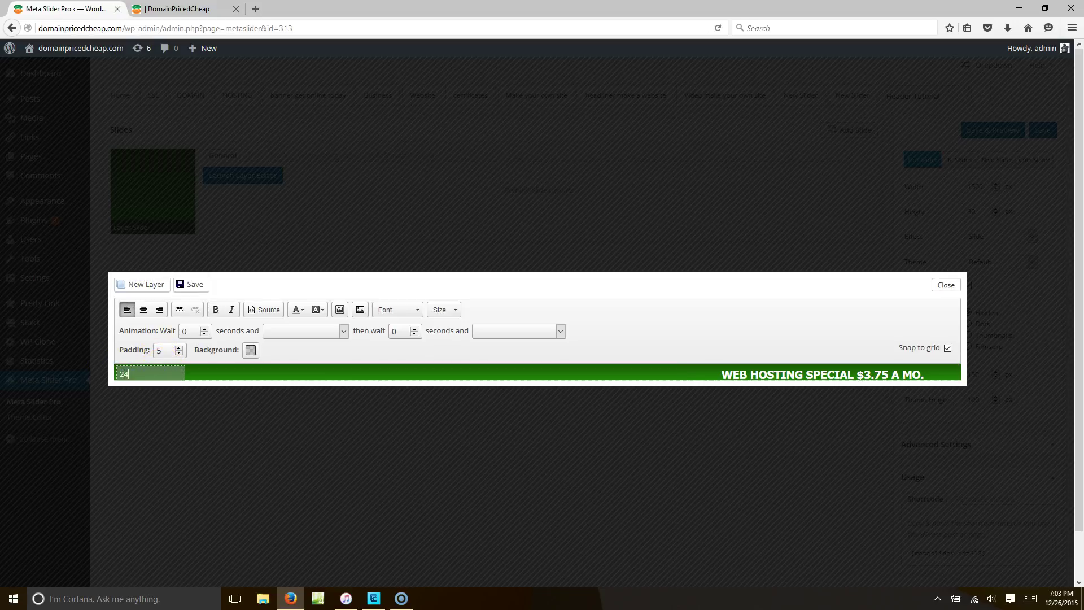
{"action": "type", "text": "24/7 CUSTOMER SERVICE"}
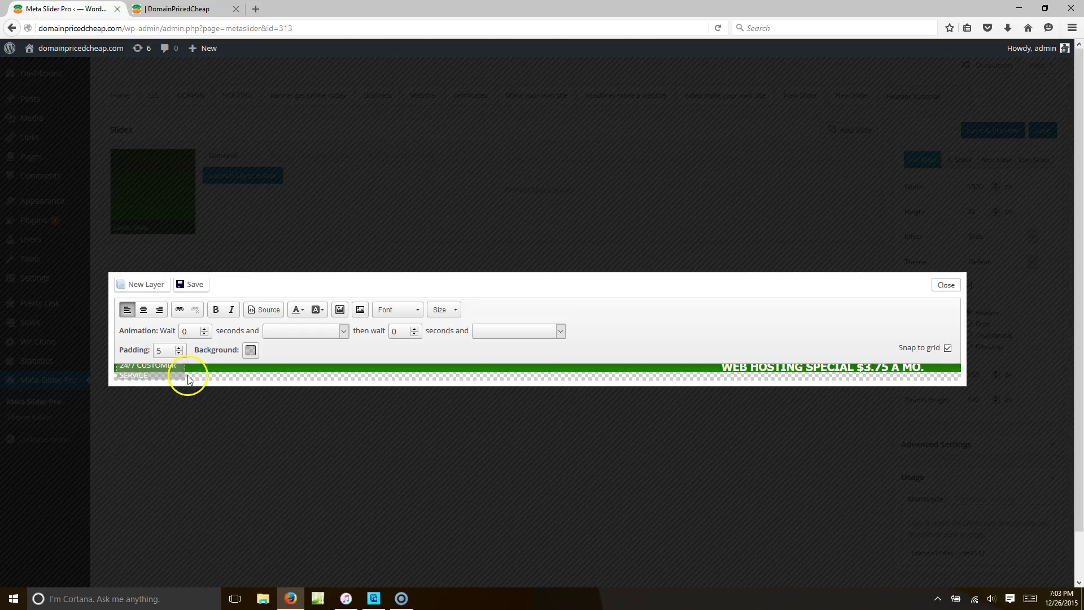
{"action": "left_click_drag", "start_coordinate": [183, 376], "coordinate": [117, 366]}
- Format the customer service text as left-aligned, bold, size 20, and save the slide's layers
{"action": "left_click", "coordinate": [133, 315]}
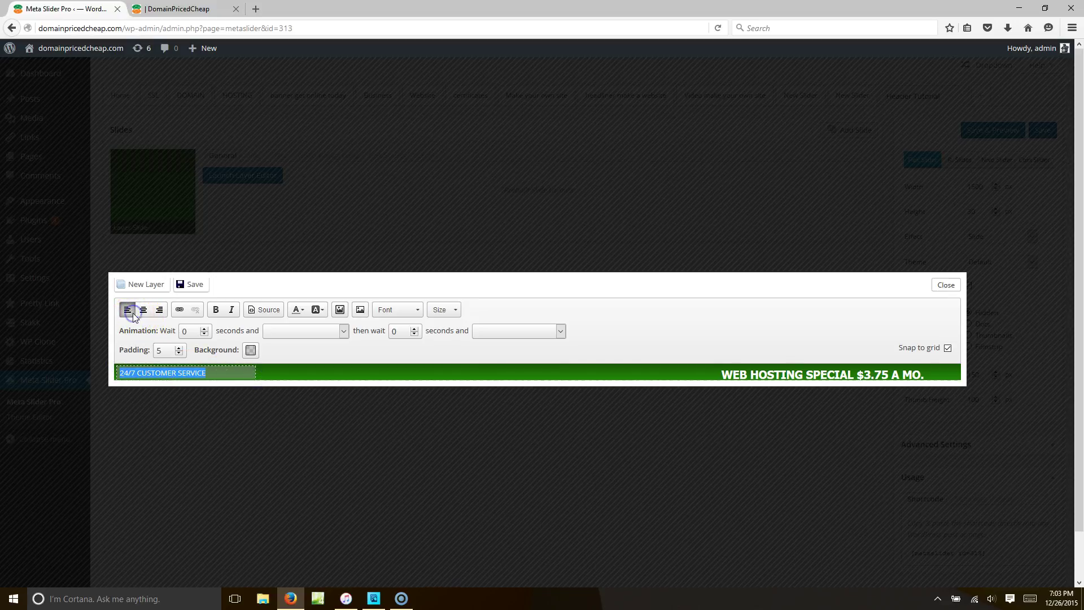
{"action": "left_click", "coordinate": [143, 310]}
{"action": "left_click", "coordinate": [126, 314]}
{"action": "left_click", "coordinate": [213, 311]}
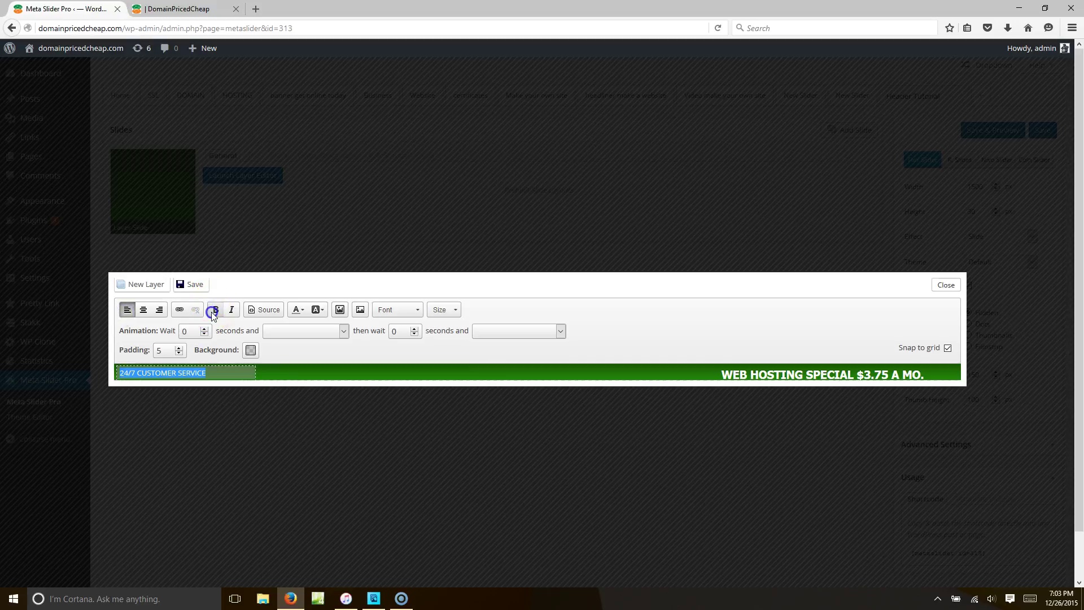
{"action": "left_click", "coordinate": [455, 311]}
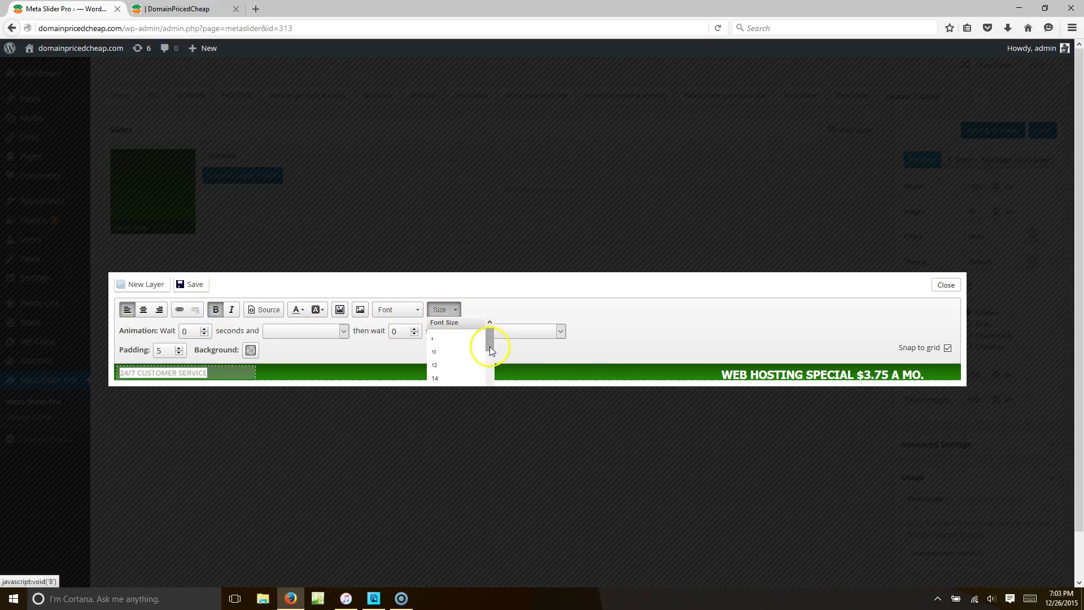
{"action": "left_click_drag", "start_coordinate": [490, 347], "coordinate": [493, 361]}
{"action": "left_click", "coordinate": [460, 356]}
{"action": "left_click", "coordinate": [298, 375]}
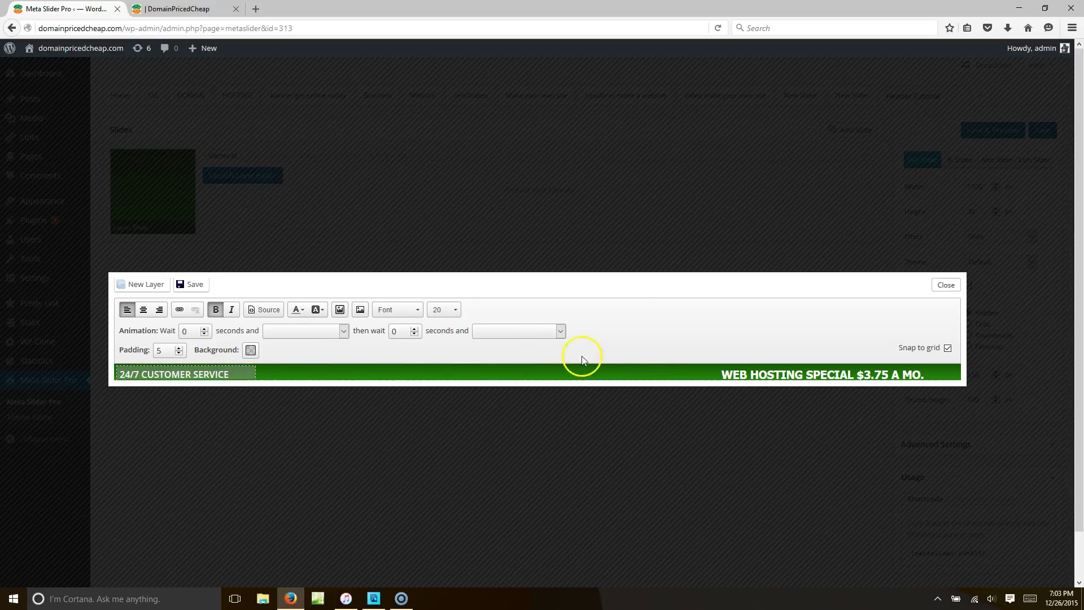
{"action": "left_click", "coordinate": [197, 284]}
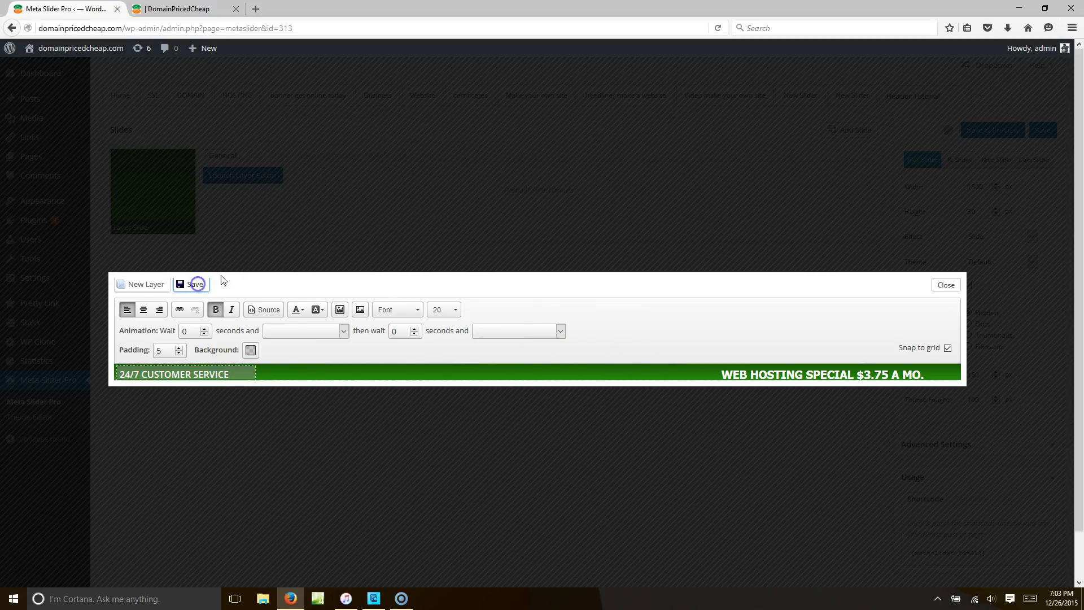
- Animate the web hosting layer to wait 0.5 seconds and flash, then wait 1.3 seconds and shake; save and close the editor
{"action": "left_click", "coordinate": [747, 376]}
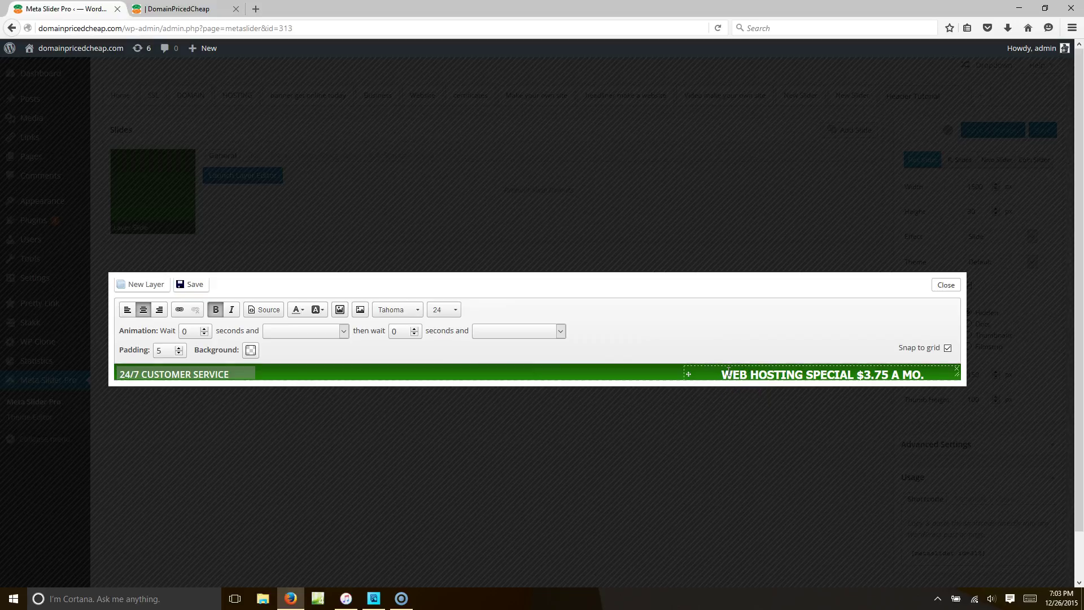
{"action": "left_click", "coordinate": [194, 327]}
{"action": "left_click", "coordinate": [344, 332]}
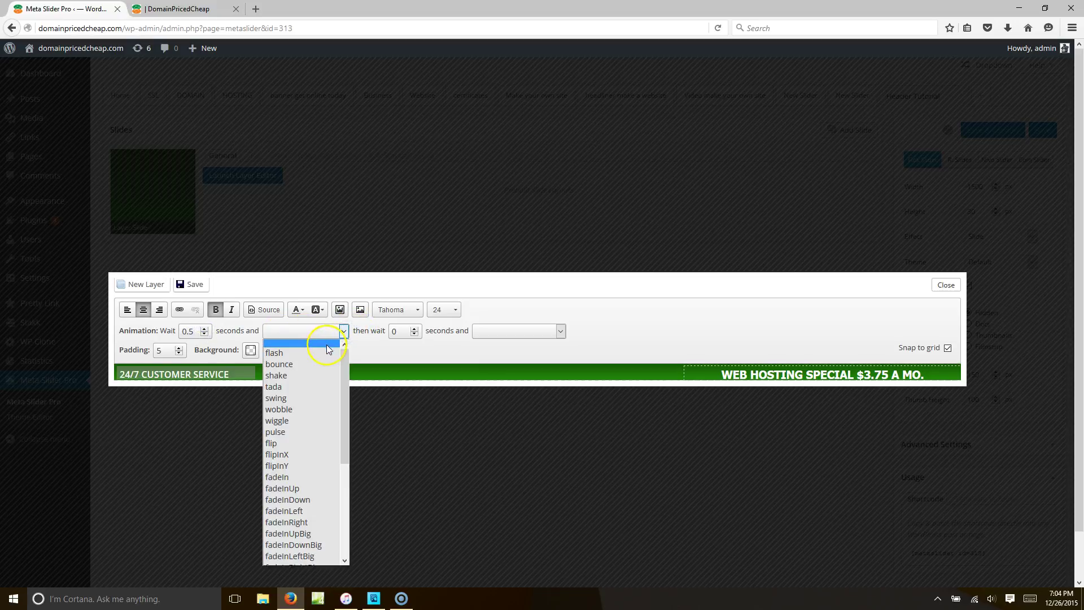
{"action": "left_click", "coordinate": [326, 350]}
{"action": "left_click", "coordinate": [407, 333]}
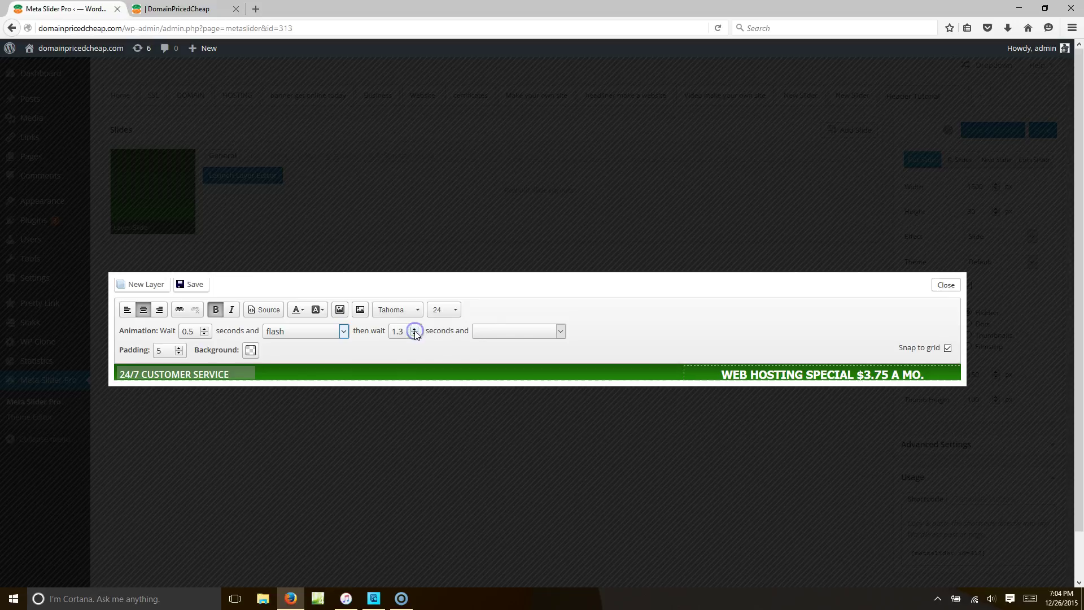
{"action": "left_click", "coordinate": [559, 331]}
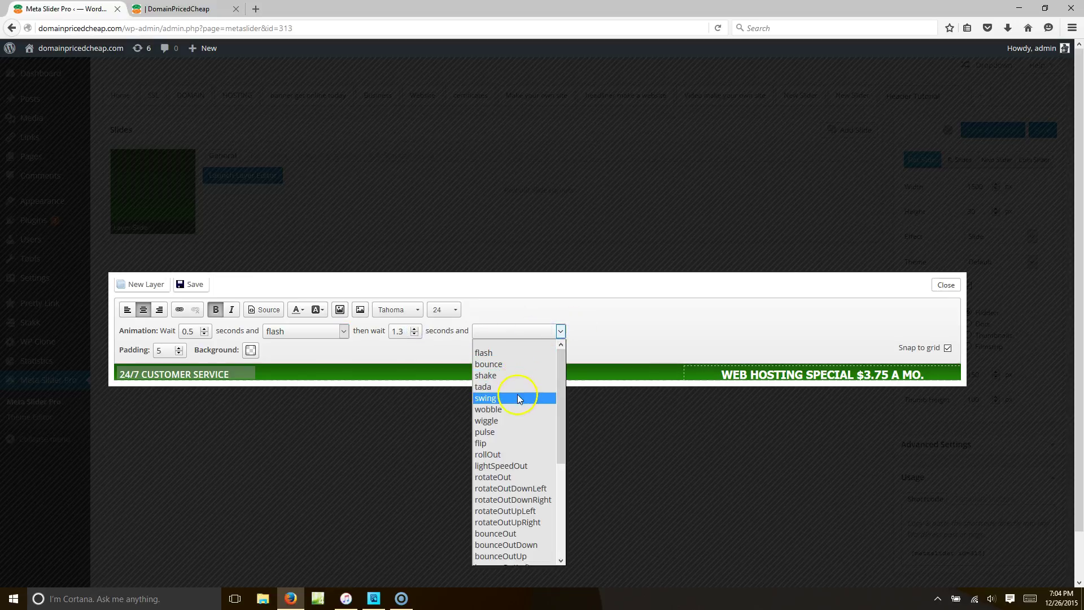
{"action": "left_click", "coordinate": [508, 375]}
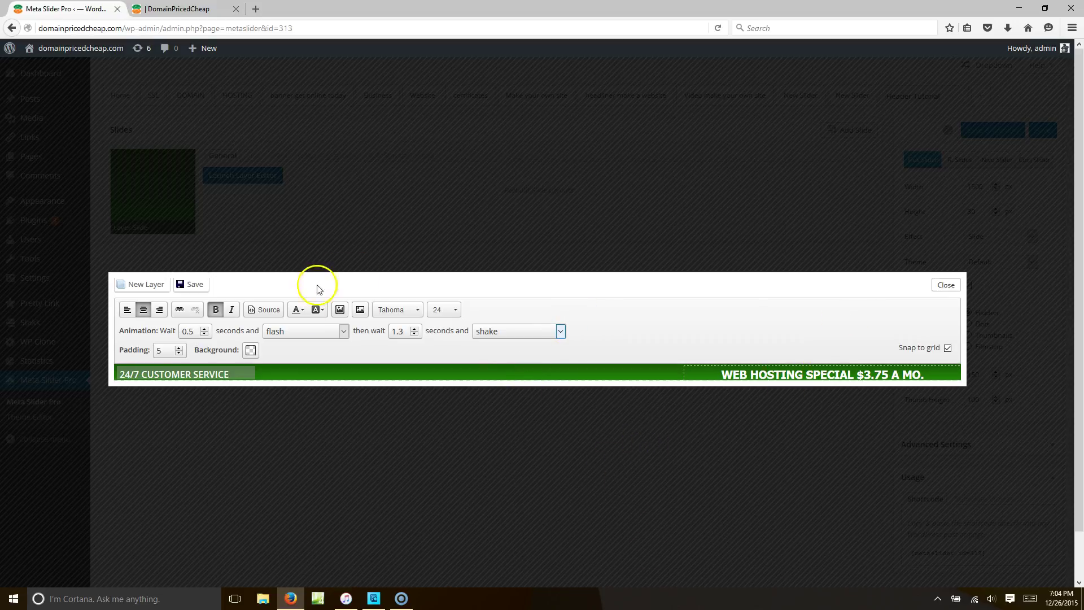
{"action": "left_click", "coordinate": [203, 287]}
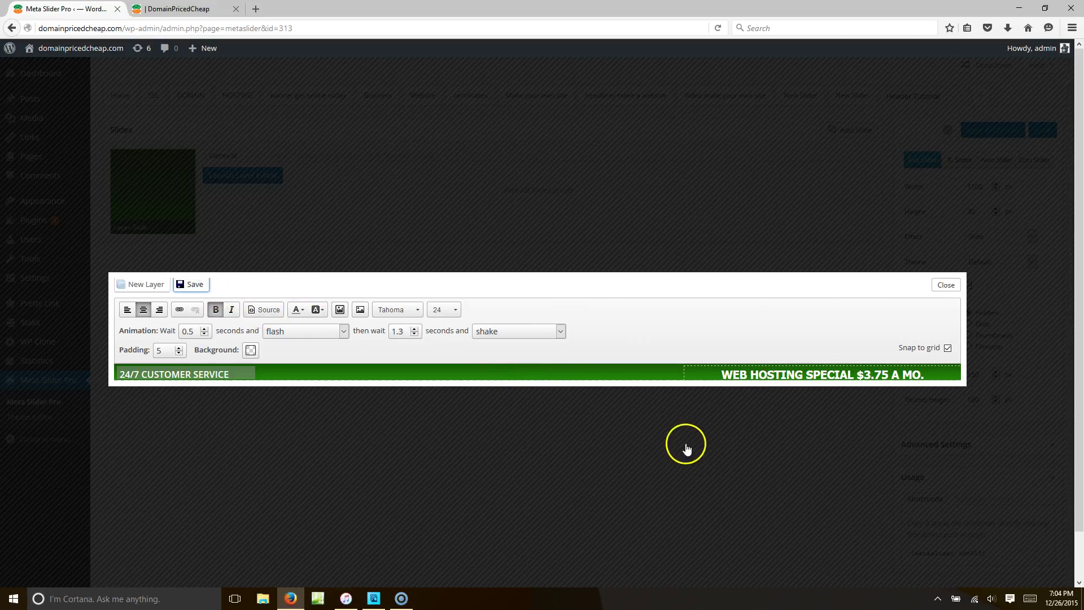
{"action": "left_click", "coordinate": [945, 284]}
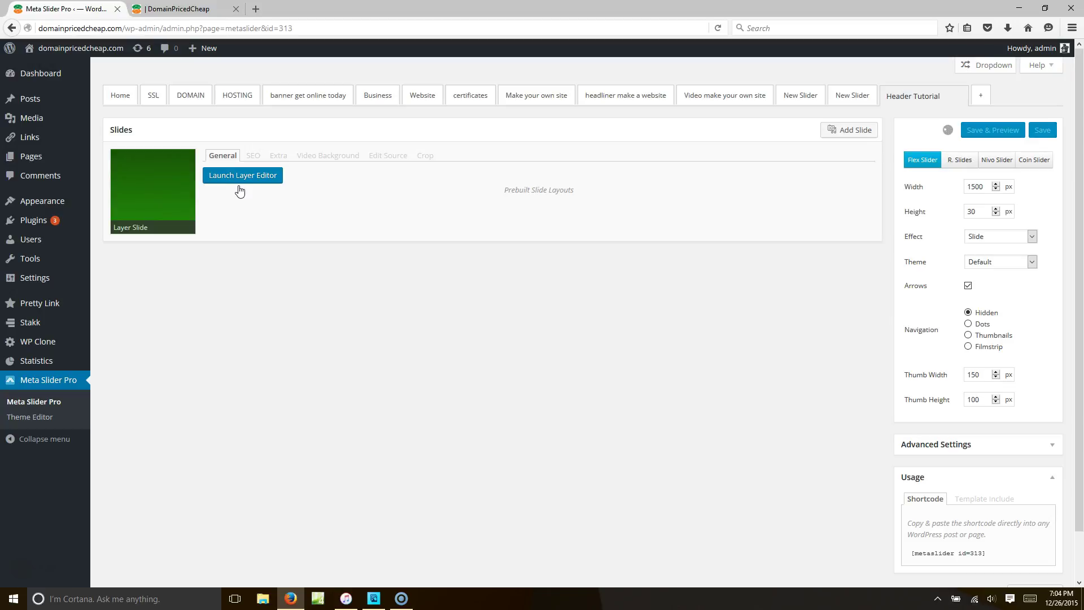
- Check the header slider on the live site and return to the Header Tutorial slider
{"action": "left_click", "coordinate": [194, 9]}
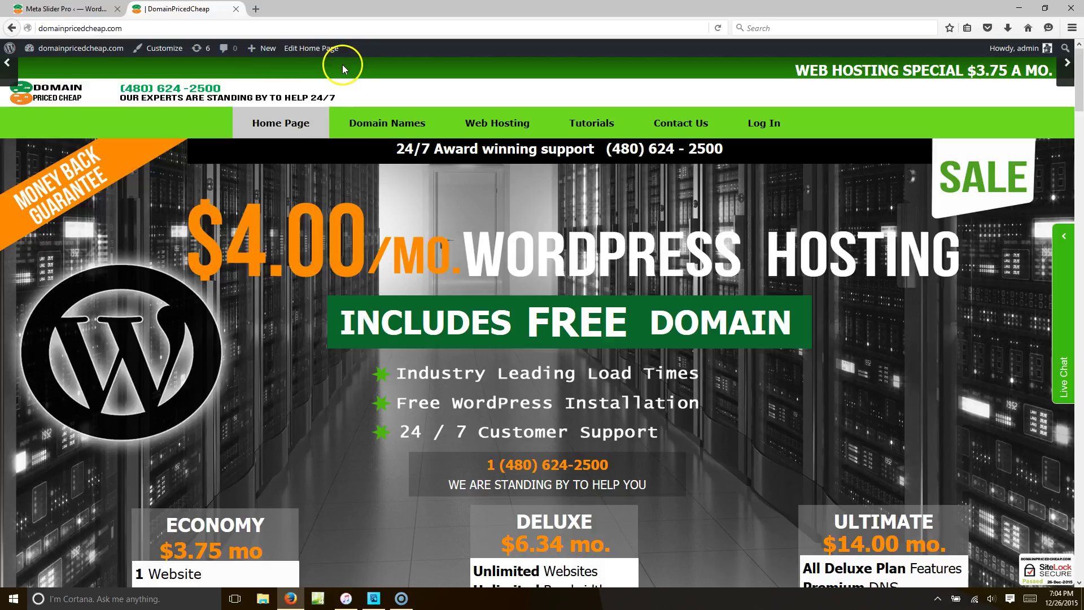
{"action": "left_click", "coordinate": [81, 8]}
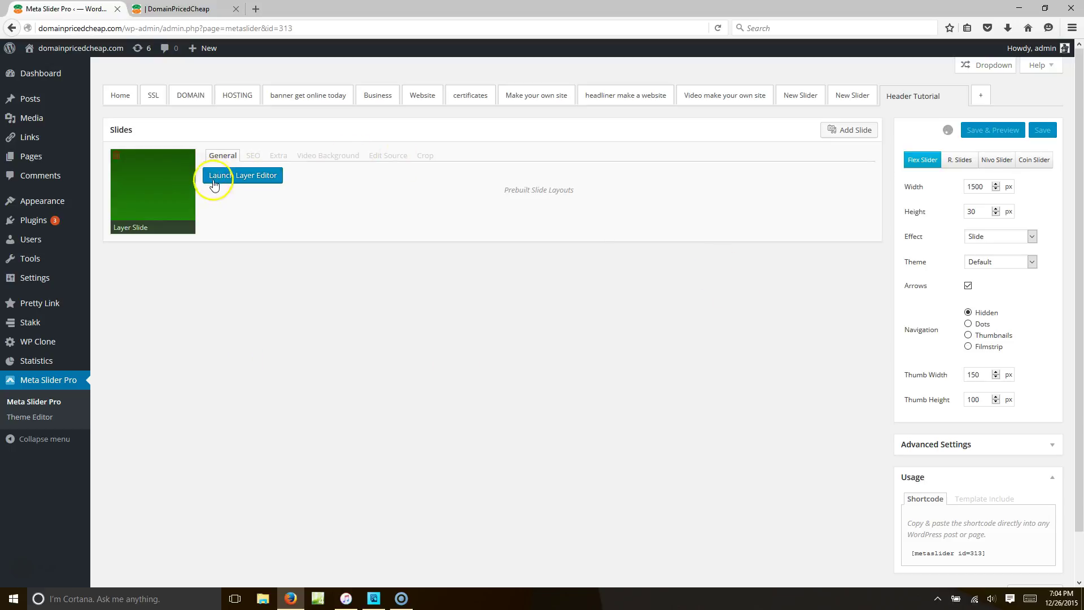
{"action": "mouse_move", "coordinate": [107, 193]}
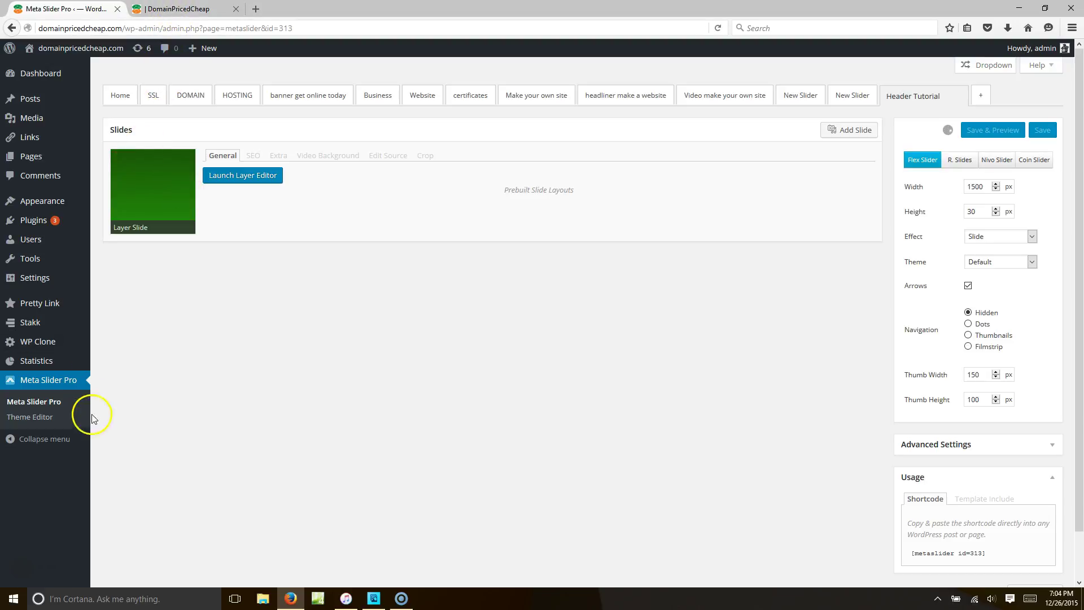
- Open the active theme's Theme Header template (header.php) in the theme editor and find its existing slider code
{"action": "left_click", "coordinate": [26, 201]}
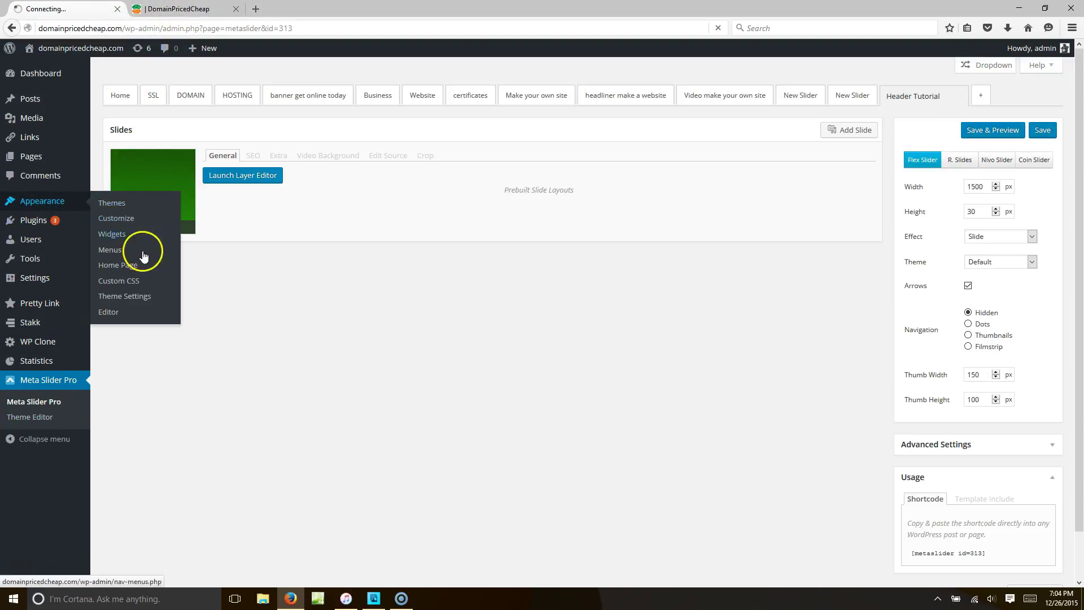
{"action": "left_click", "coordinate": [117, 312]}
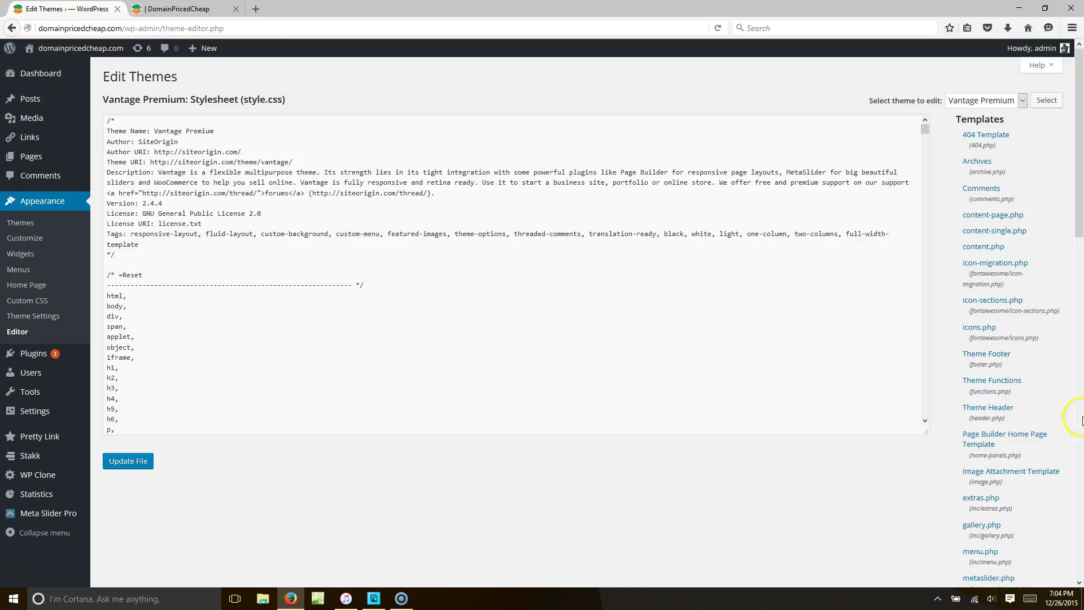
{"action": "left_click", "coordinate": [989, 412]}
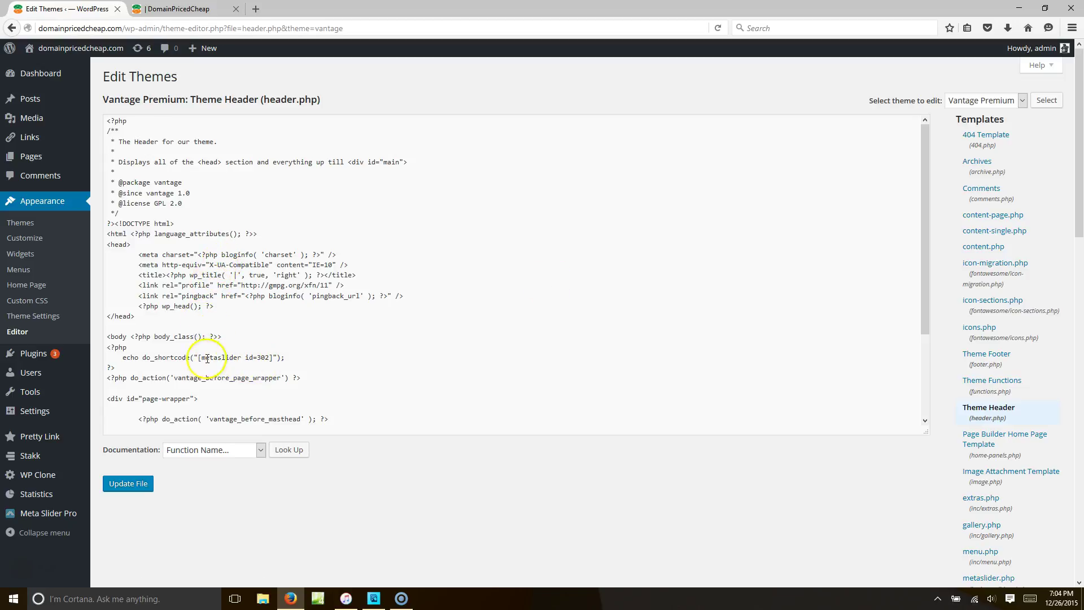
{"action": "left_click", "coordinate": [180, 355]}
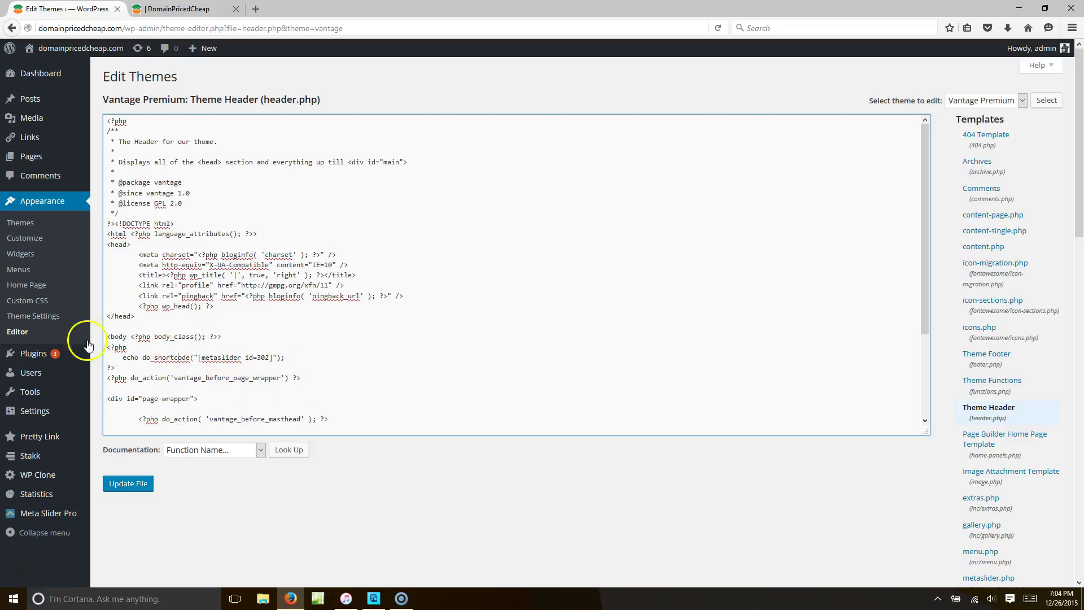
- Copy the Header Tutorial slider's full PHP template include code, which calls the shortcode [metaslider id=313]
{"action": "left_click", "coordinate": [52, 519]}
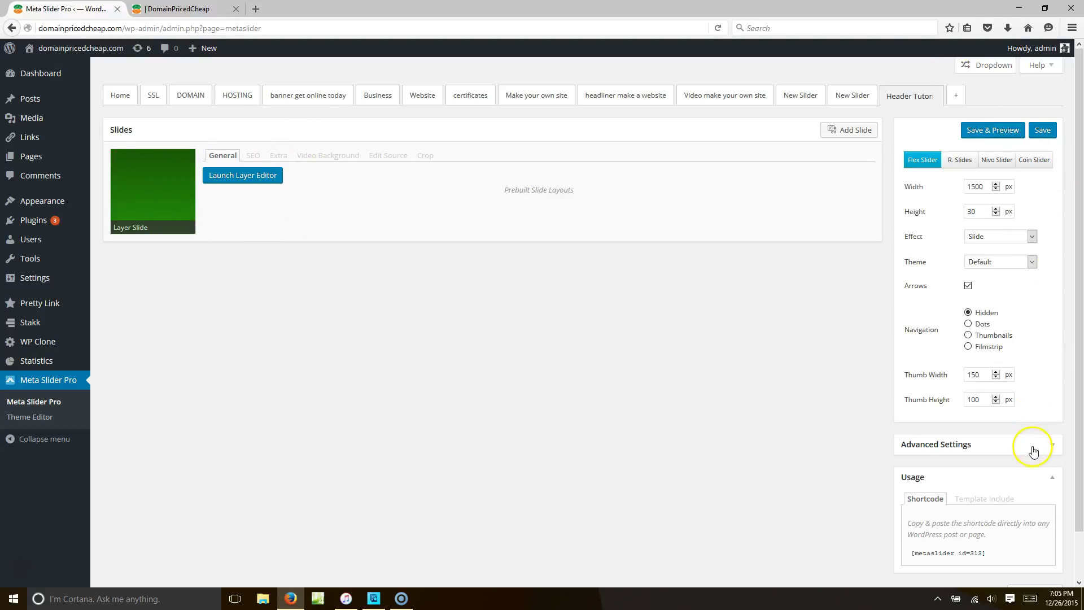
{"action": "left_click", "coordinate": [985, 499]}
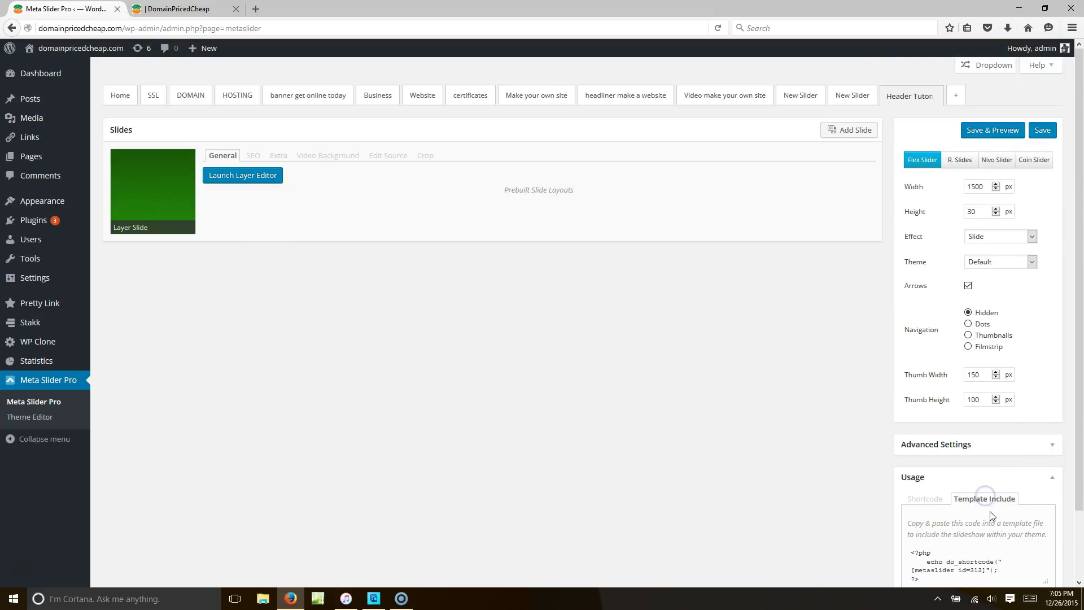
{"action": "scroll", "coordinate": [1061, 441], "scroll_direction": "down", "scroll_amount": 2}
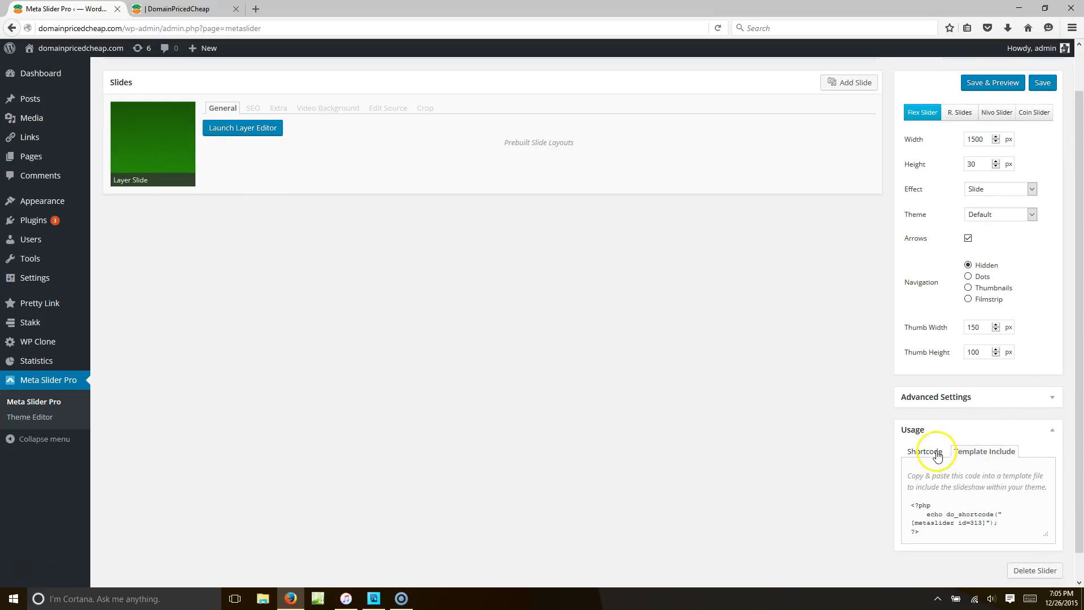
{"action": "left_click", "coordinate": [937, 455]}
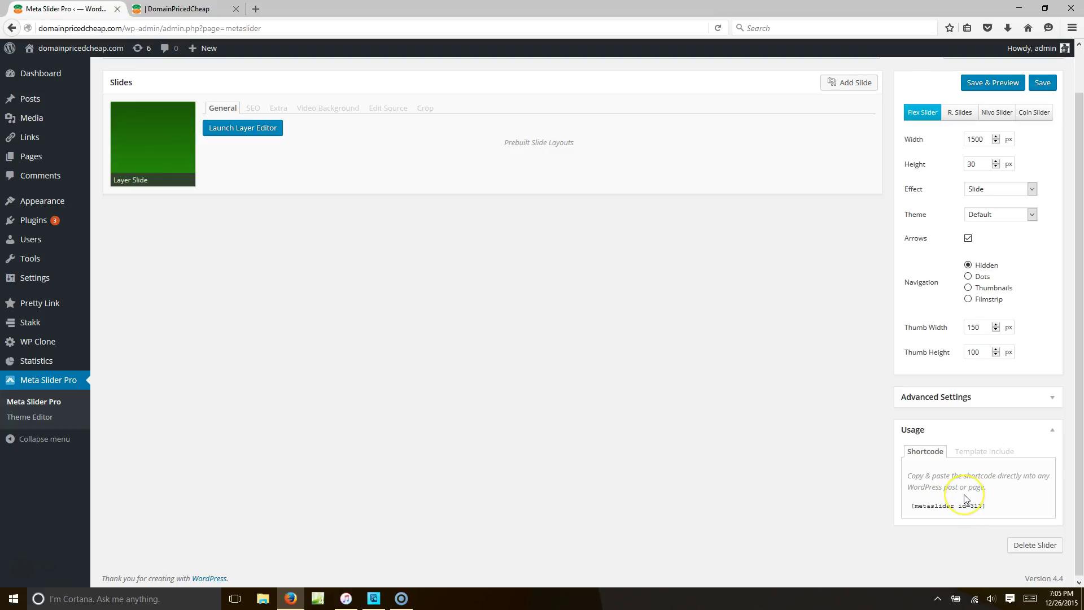
{"action": "left_click", "coordinate": [972, 453]}
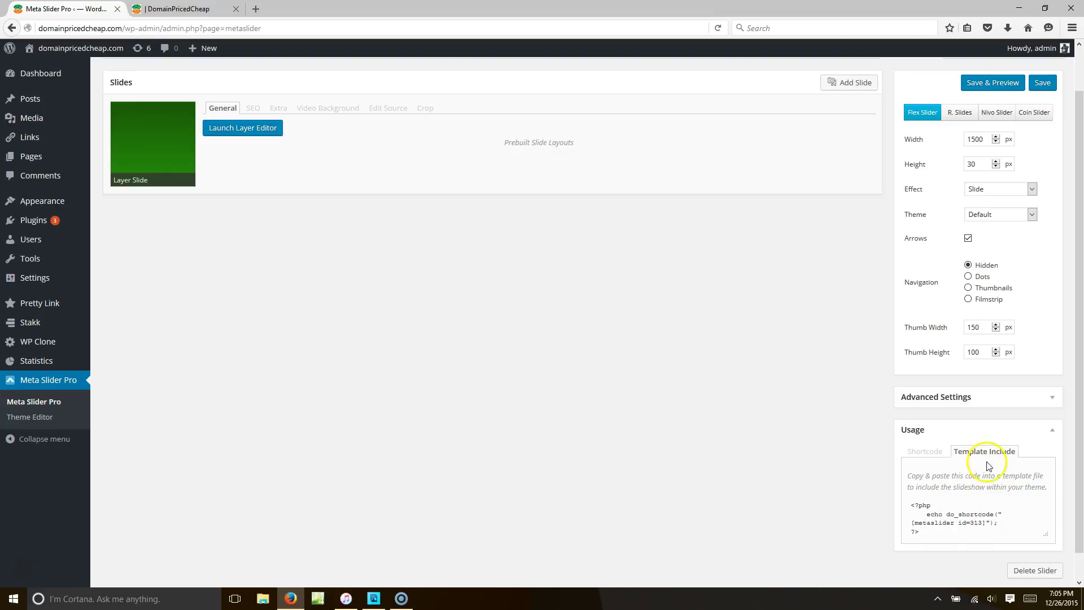
{"action": "left_click_drag", "start_coordinate": [918, 532], "coordinate": [897, 506]}
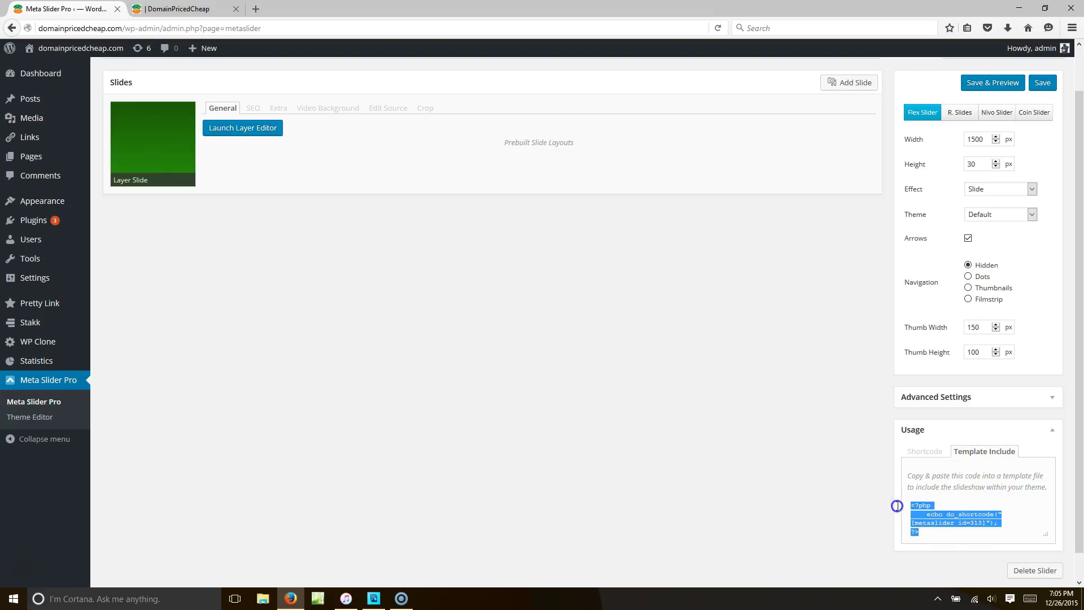
{"action": "right_click", "coordinate": [917, 514]}
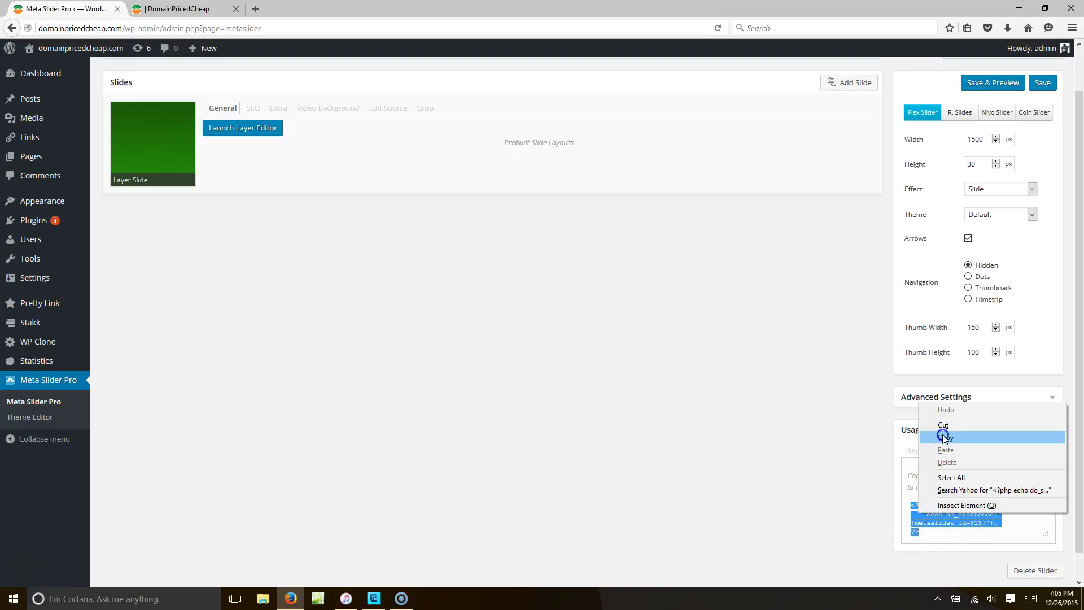
{"action": "left_click", "coordinate": [942, 436]}
- Reopen the Vantage Premium Theme Header template (header.php) for editing
{"action": "mouse_move", "coordinate": [42, 201]}
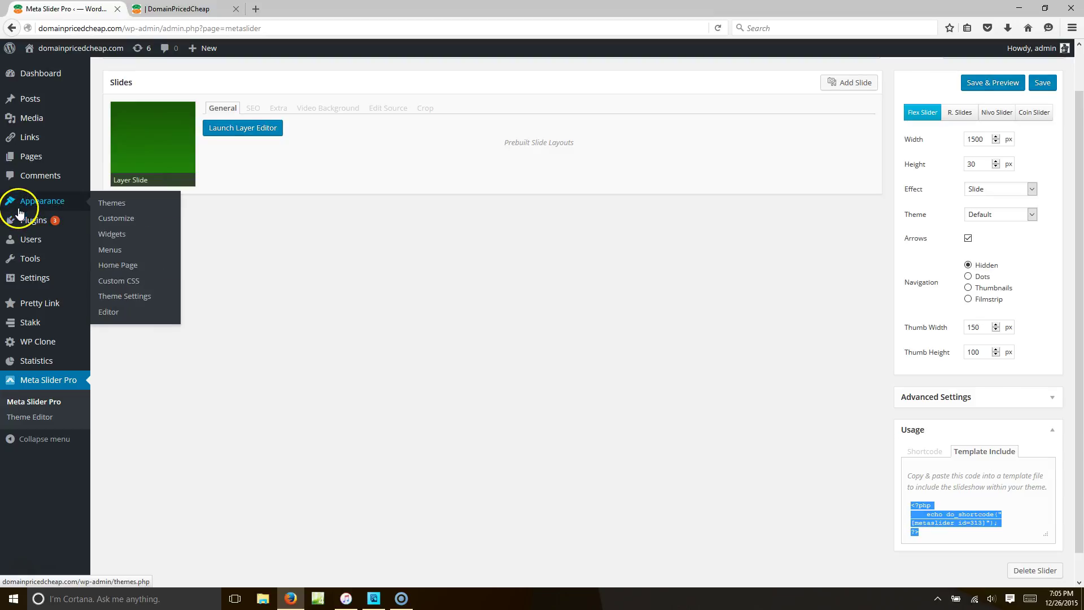
{"action": "left_click", "coordinate": [112, 315]}
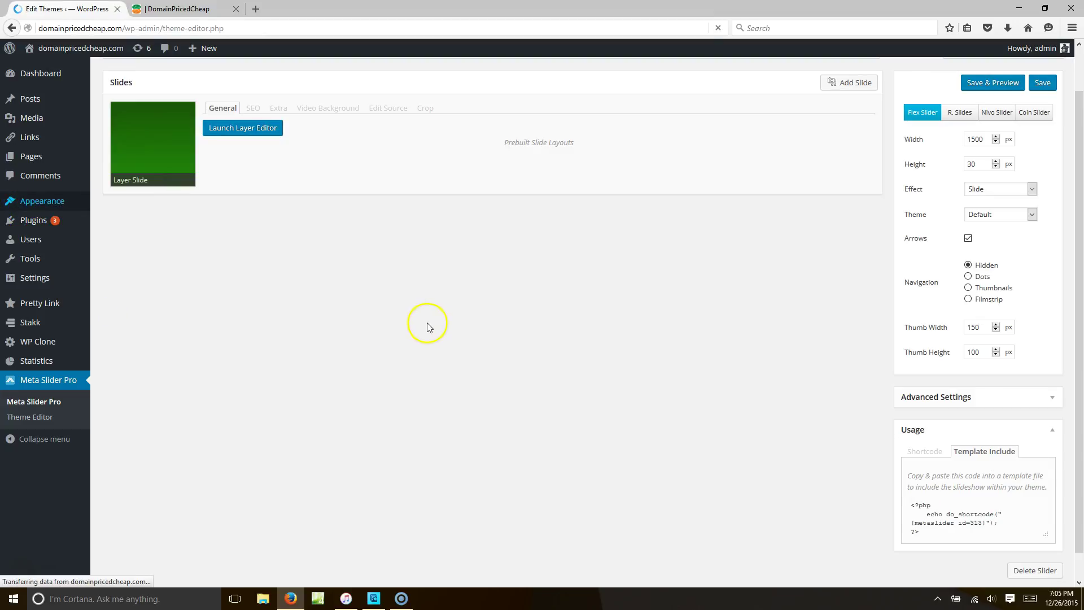
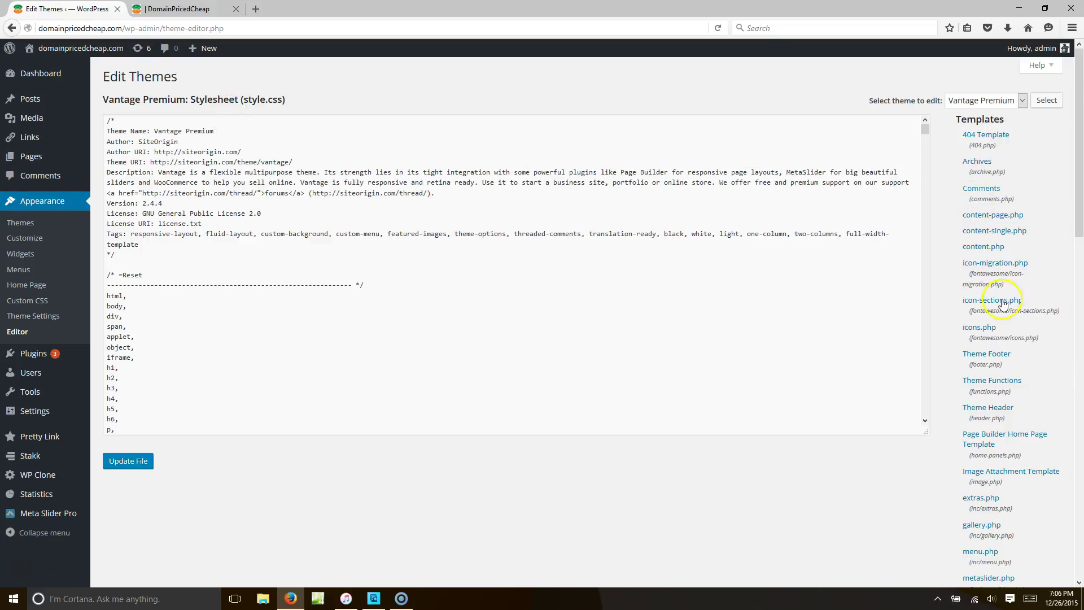
{"action": "scroll", "coordinate": [1079, 209], "scroll_direction": "down", "scroll_amount": 3}
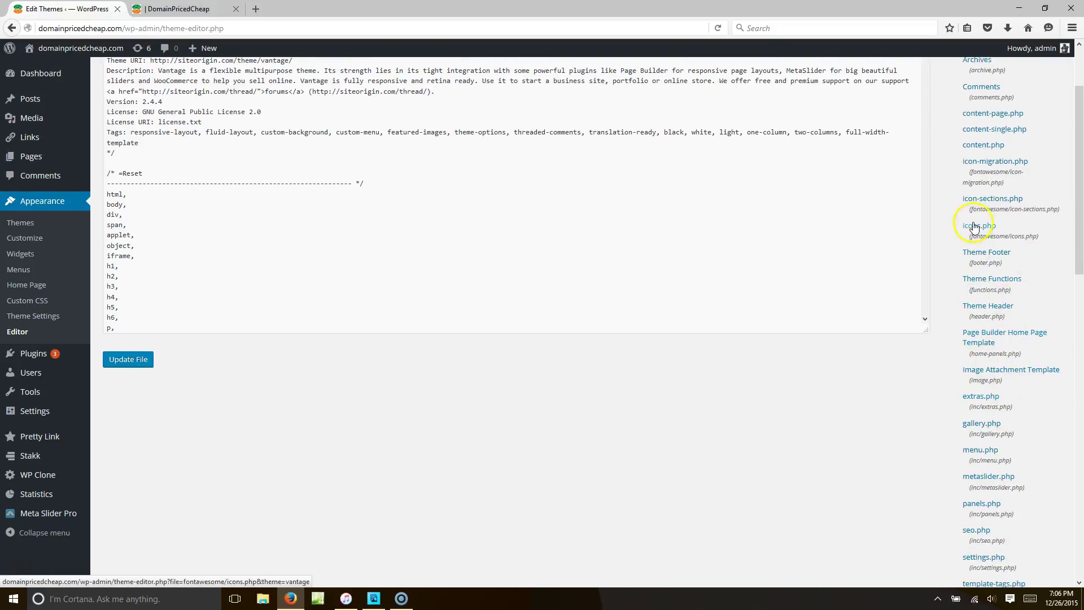
{"action": "left_click", "coordinate": [997, 309]}
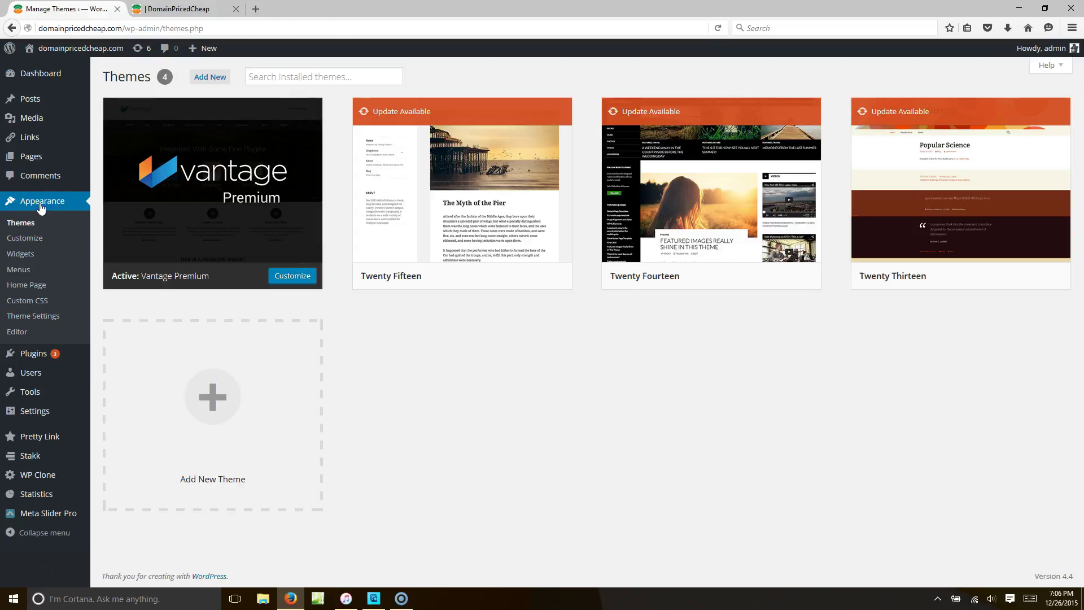
{"action": "left_click", "coordinate": [12, 330]}
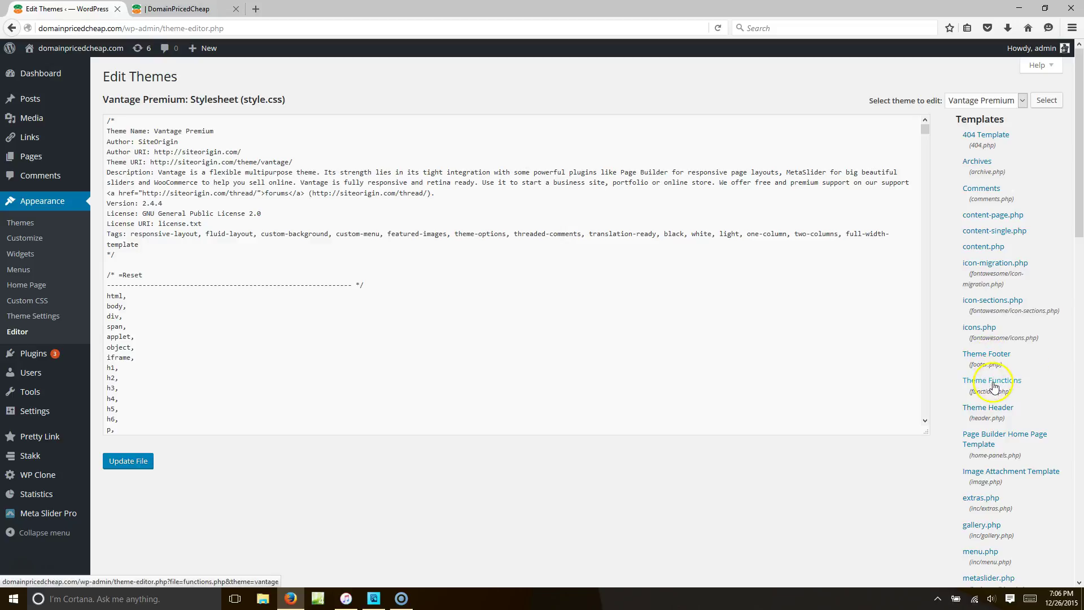
{"action": "left_click", "coordinate": [992, 409]}
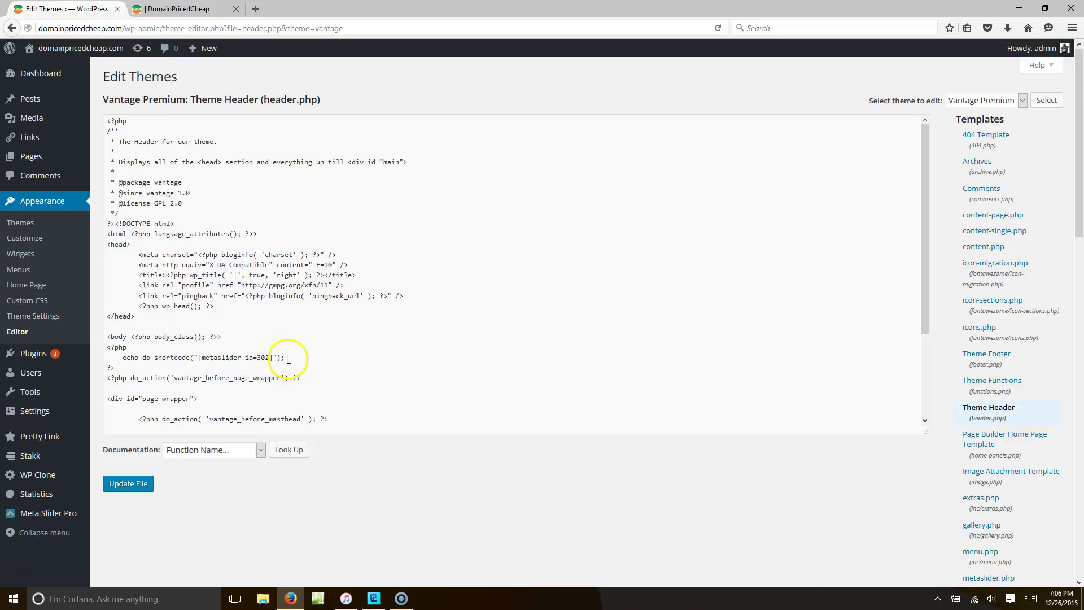
{"action": "left_click_drag", "start_coordinate": [288, 359], "coordinate": [152, 348]}
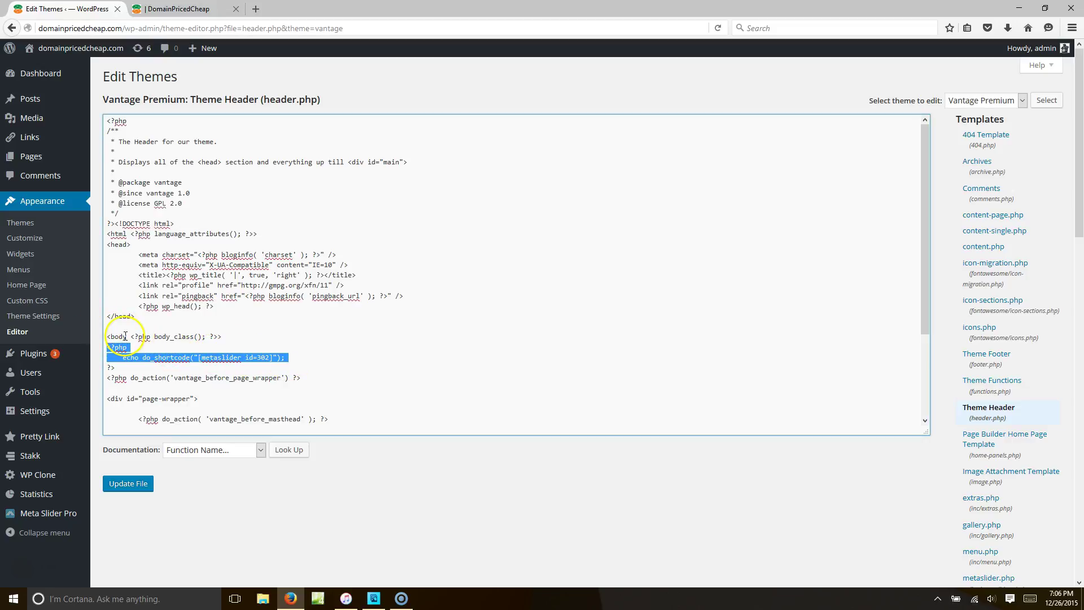
{"action": "type", "text": "<?php     echo do_shortcode(\"[metaslider id=313]\"); ?>"}
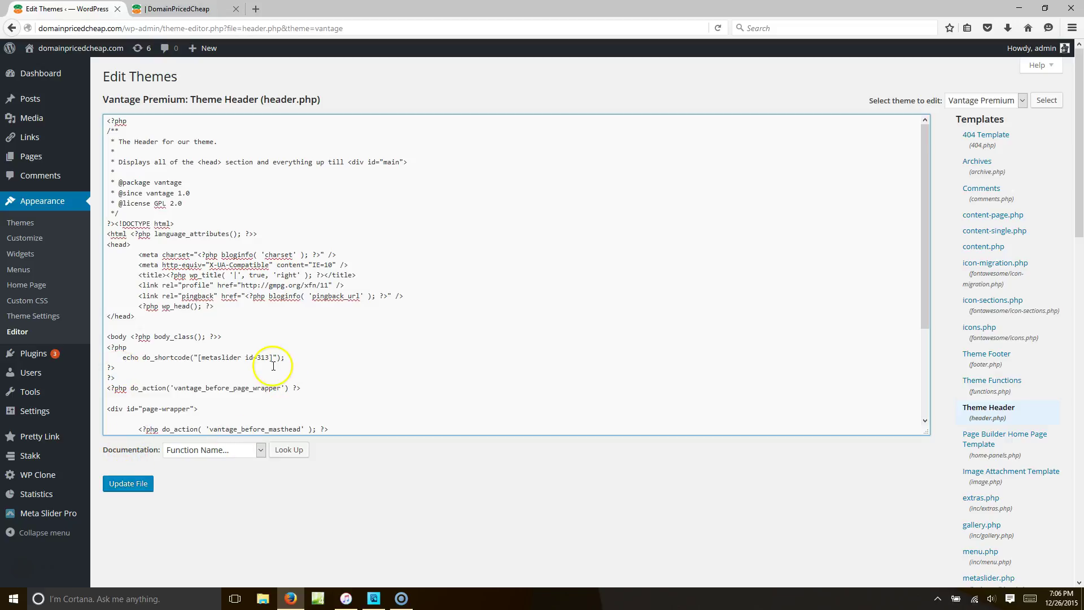
{"action": "key", "text": "ctrl+z"}
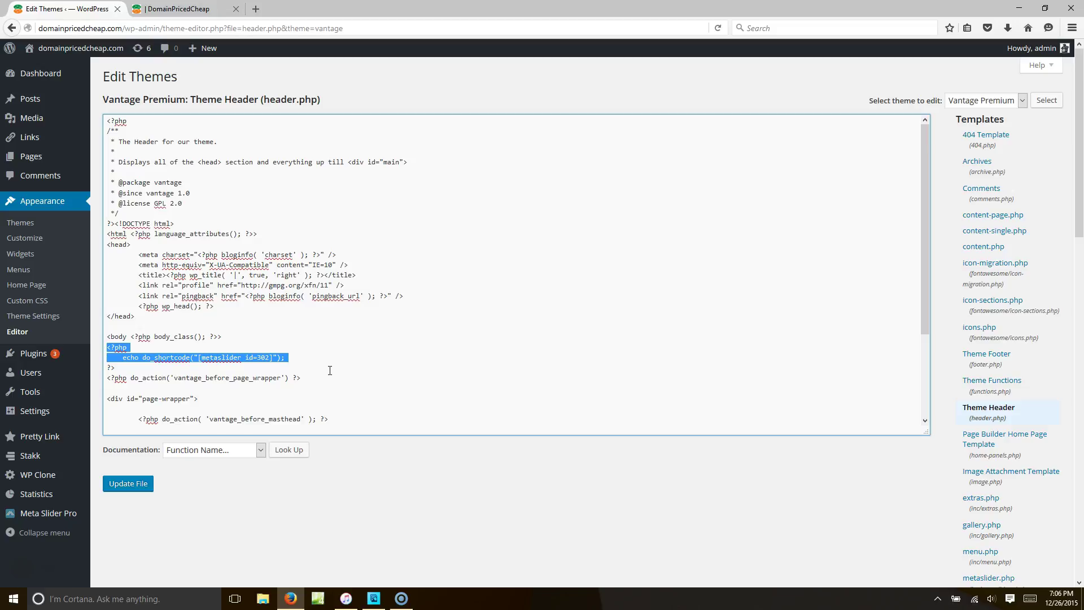
- Replace the whole PHP block for metaslider id=302 below the body tag with the copied id=313 code, and update the file
{"action": "left_click", "coordinate": [181, 363]}
{"action": "left_click", "coordinate": [111, 370]}
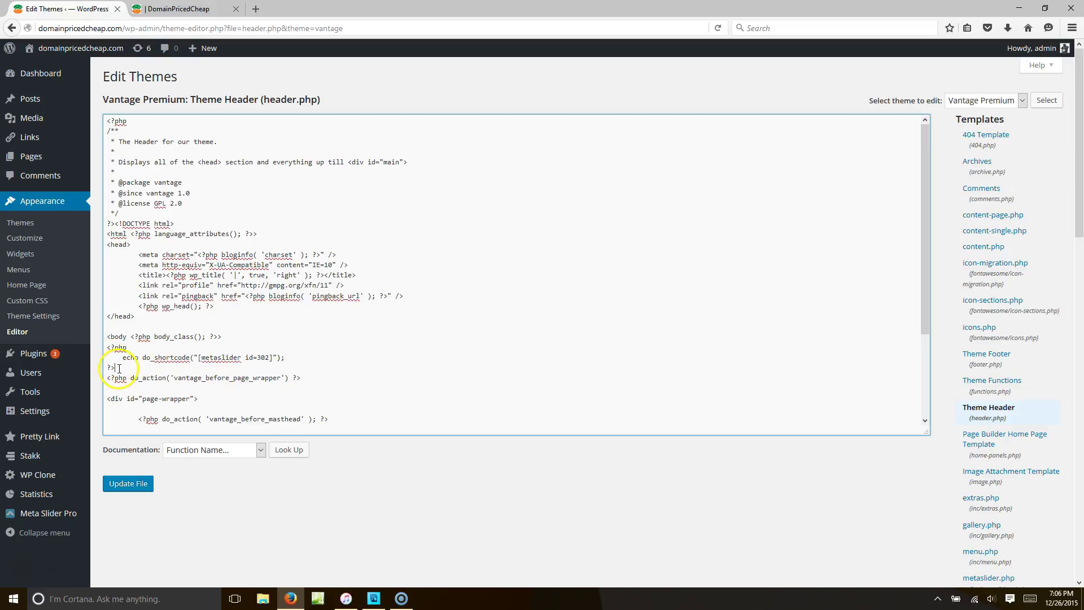
{"action": "left_click_drag", "start_coordinate": [119, 368], "coordinate": [106, 361]}
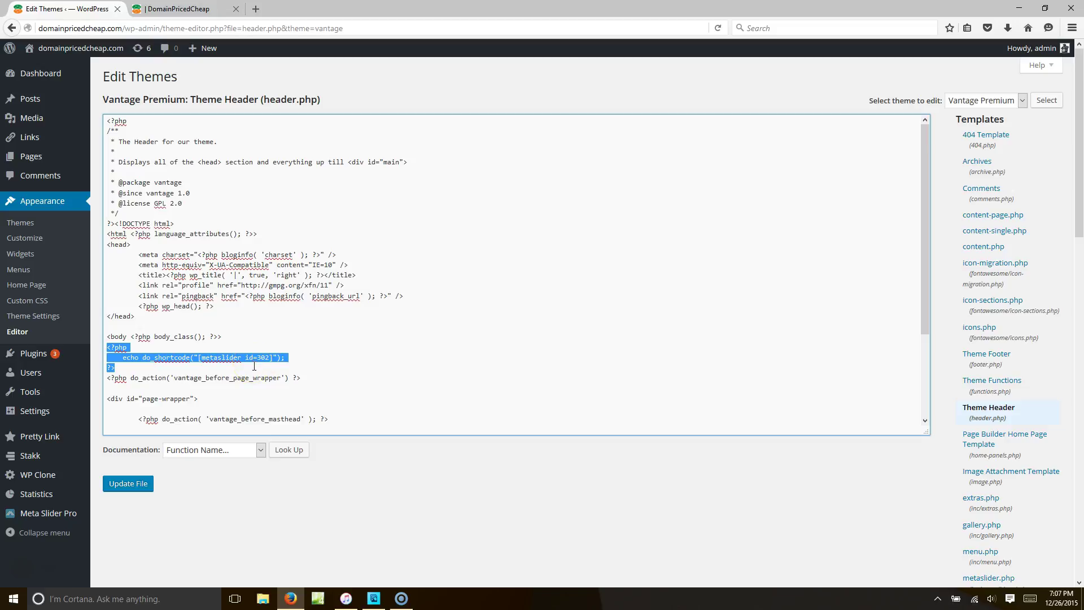
{"action": "type", "text": "<?php     echo do_shortcode(\"[metaslider id=313]\"); ?>"}
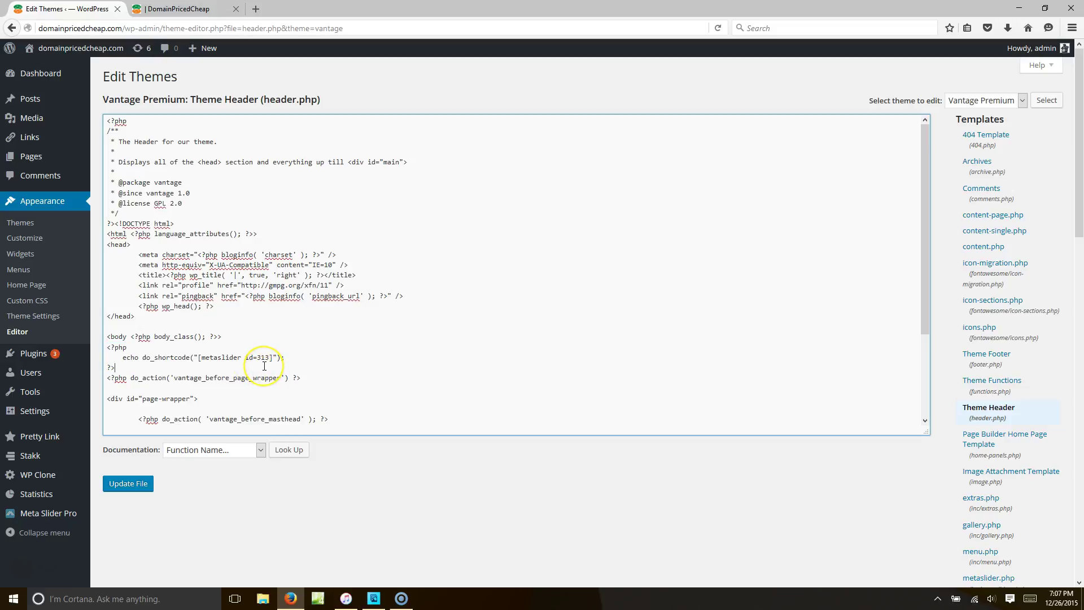
{"action": "left_click", "coordinate": [167, 358]}
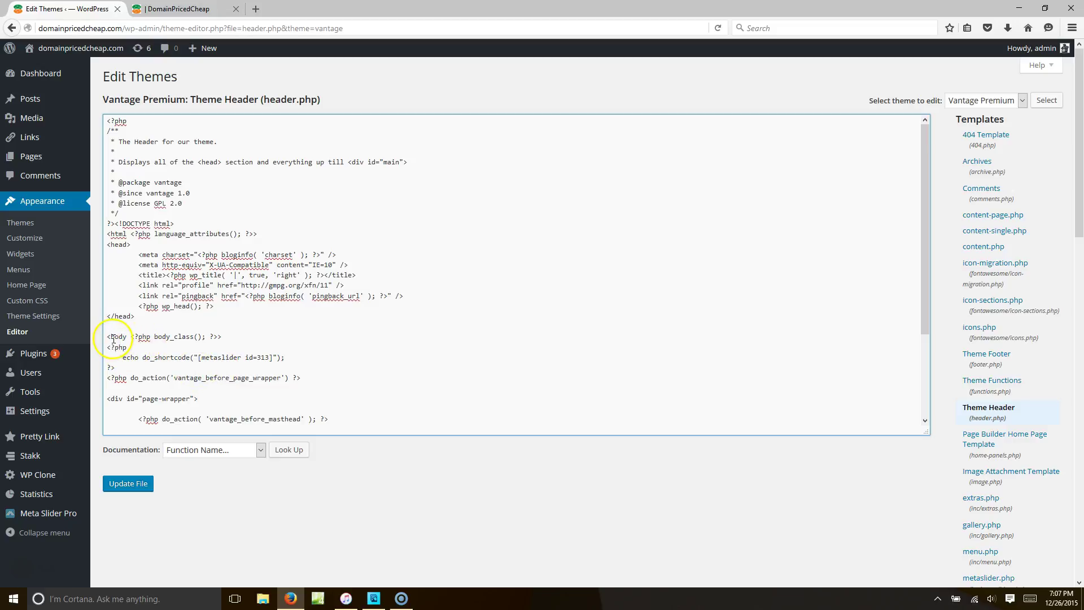
{"action": "left_click", "coordinate": [131, 485]}
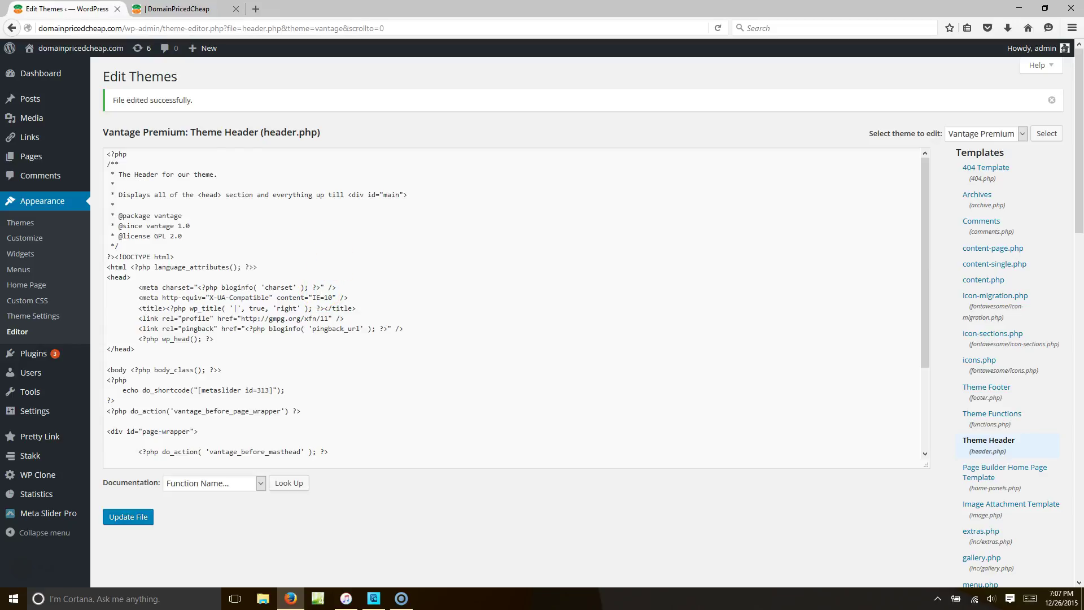
- Reload the live site's home page and check the new header banner, its text layers and its navigation arrows
{"action": "left_click", "coordinate": [175, 8]}
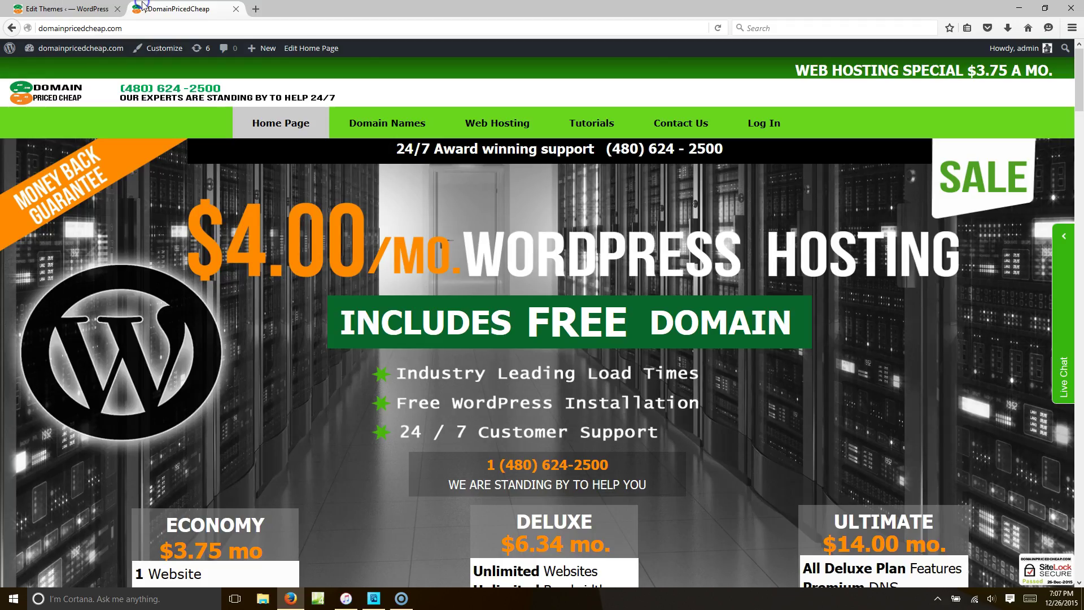
{"action": "left_click", "coordinate": [720, 28]}
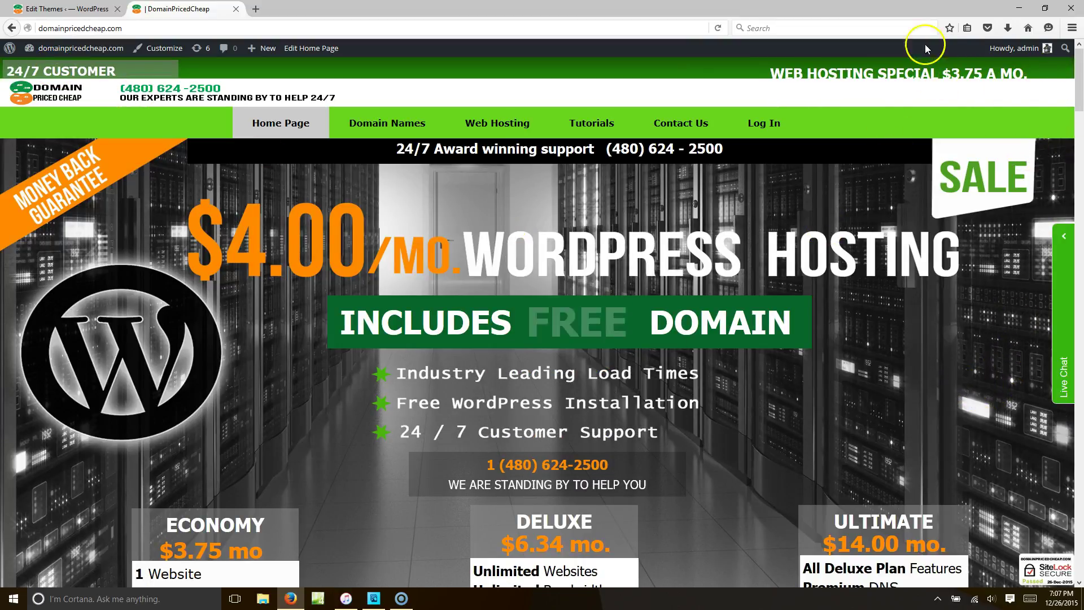
{"action": "mouse_move", "coordinate": [475, 115]}
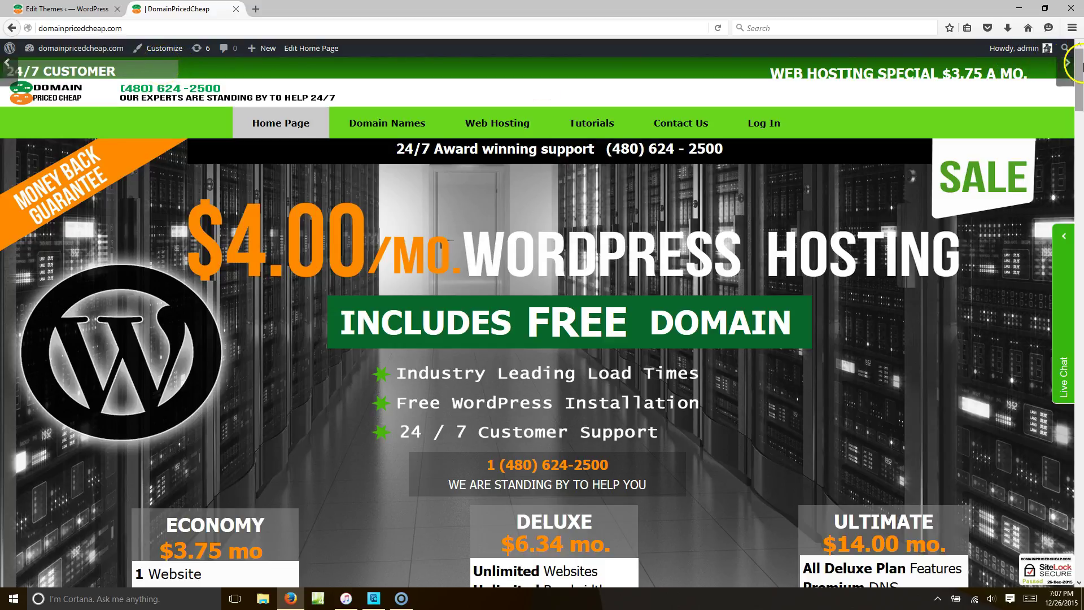
{"action": "left_click", "coordinate": [1062, 72]}
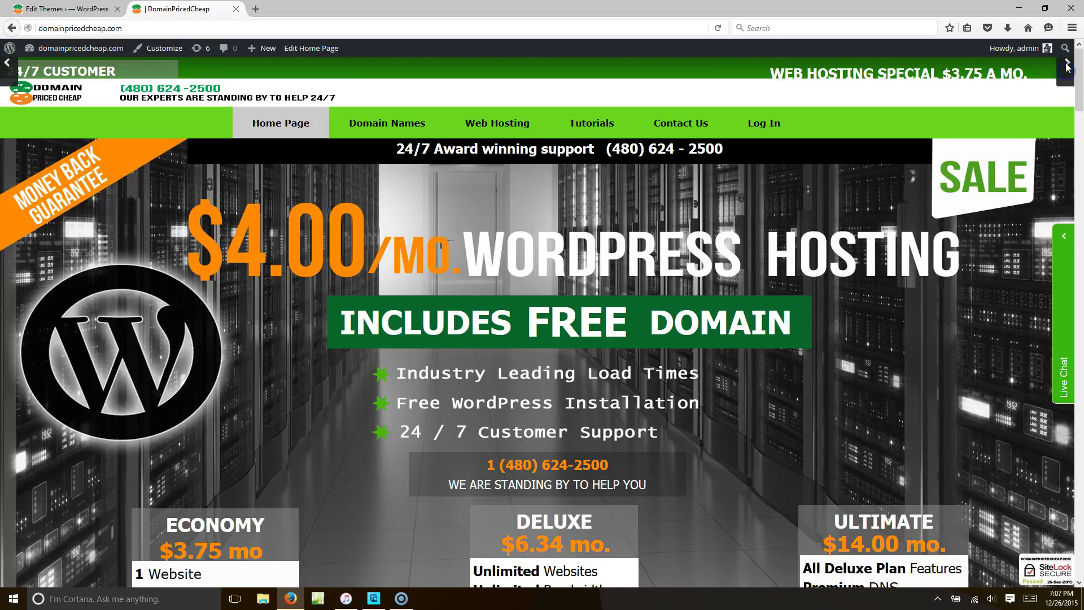
- Return to the Header Tutorial slider's layer editor and make the 24/7 CUSTOMER SERVICE layer's background transparent
{"action": "left_click", "coordinate": [102, 9]}
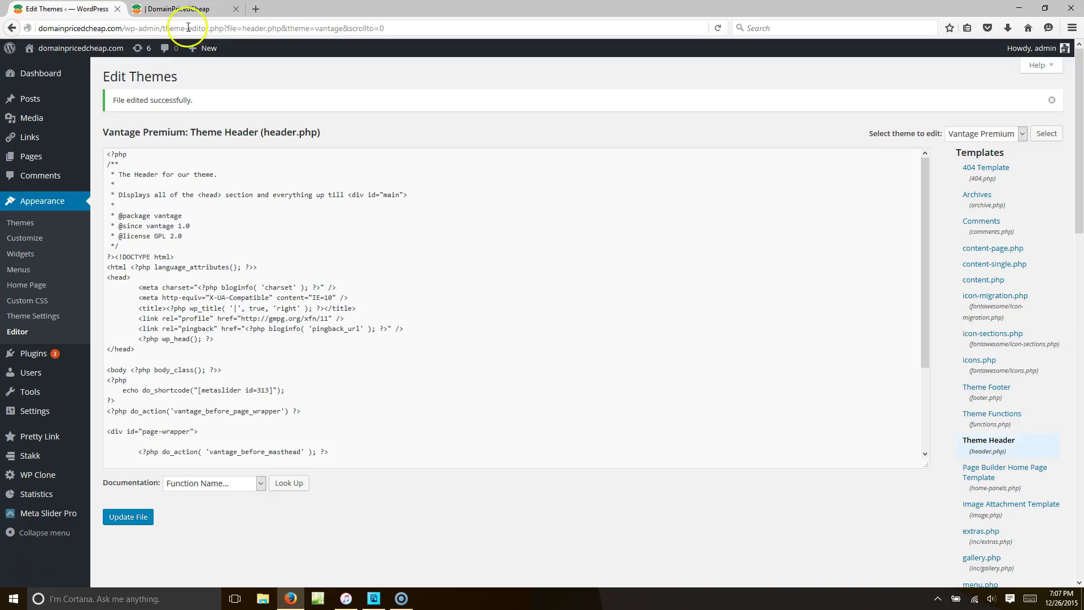
{"action": "left_click", "coordinate": [58, 523]}
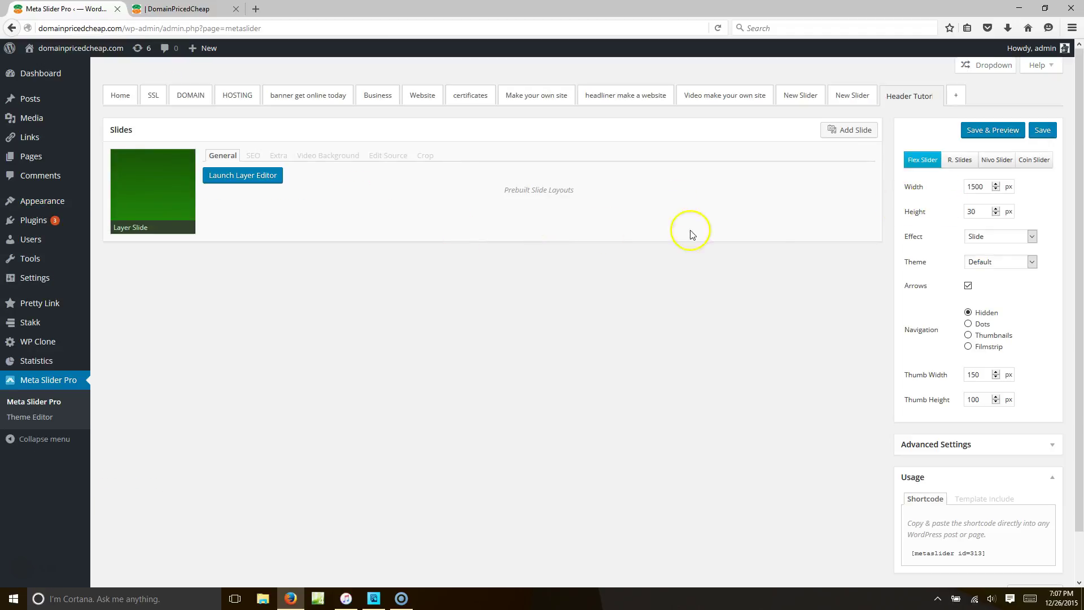
{"action": "left_click", "coordinate": [270, 176]}
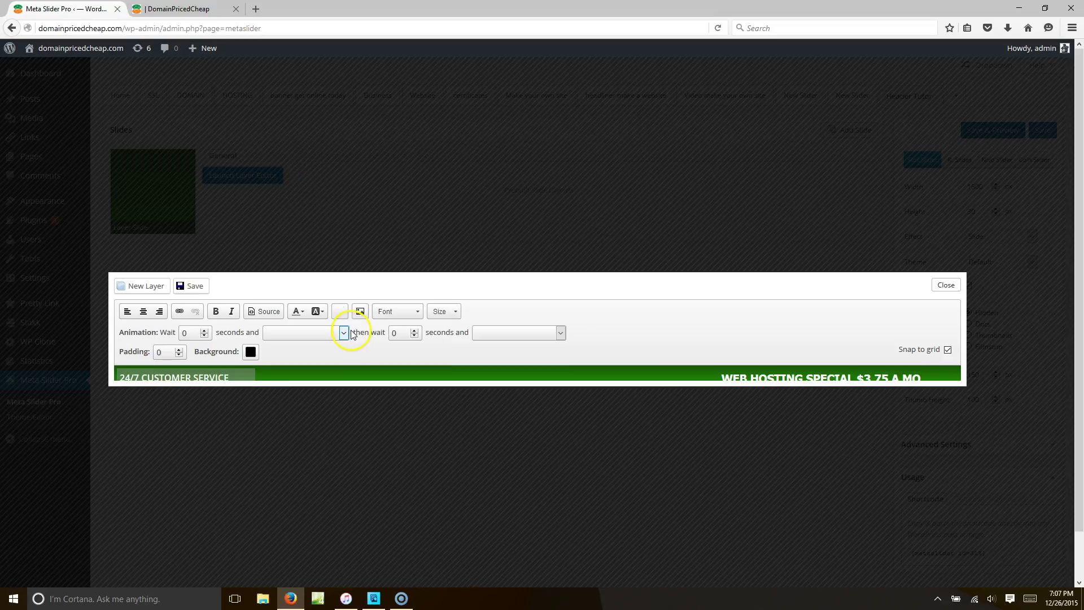
{"action": "left_click", "coordinate": [236, 376]}
{"action": "left_click", "coordinate": [249, 353]}
{"action": "left_click_drag", "start_coordinate": [273, 453], "coordinate": [247, 454]}
{"action": "left_click", "coordinate": [329, 488]}
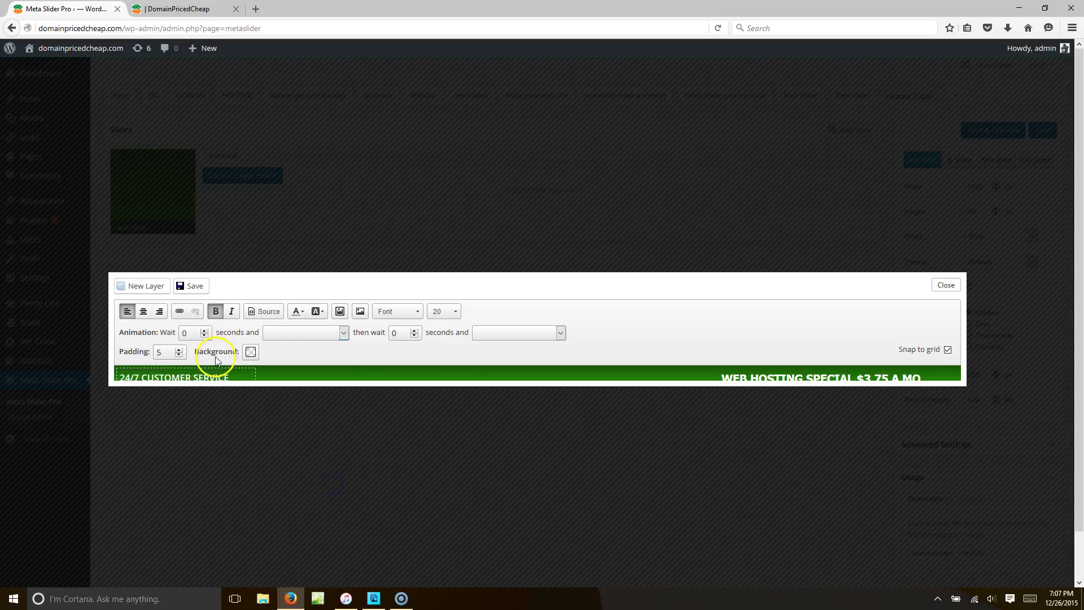
- Reduce the customer service layer's padding to 0
{"action": "left_click", "coordinate": [179, 356]}
{"action": "left_click", "coordinate": [178, 355]}
{"action": "left_click", "coordinate": [179, 356]}
{"action": "left_click", "coordinate": [178, 356]}
{"action": "left_click", "coordinate": [178, 356]}
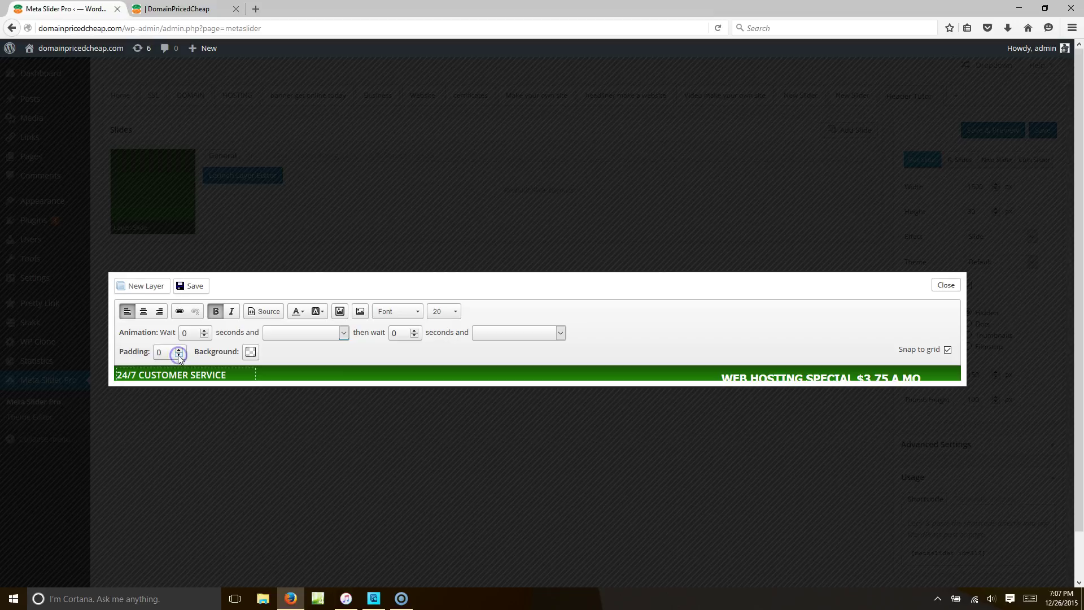
- Save the customer service layer's change, and reduce the WEB HOSTING SPECIAL layer's padding to 0
{"action": "left_click", "coordinate": [194, 287]}
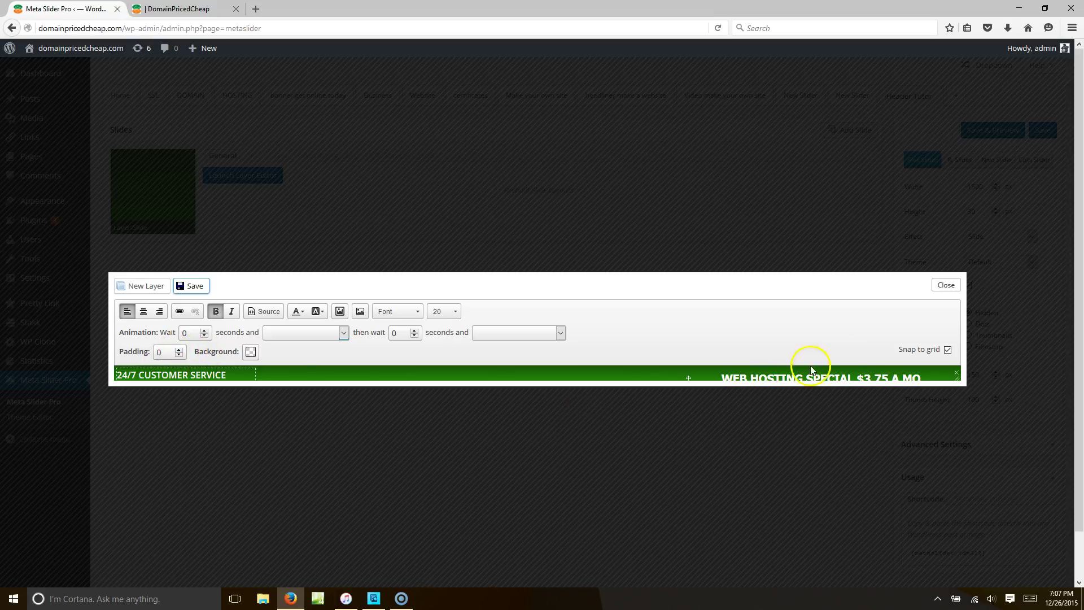
{"action": "left_click", "coordinate": [854, 374]}
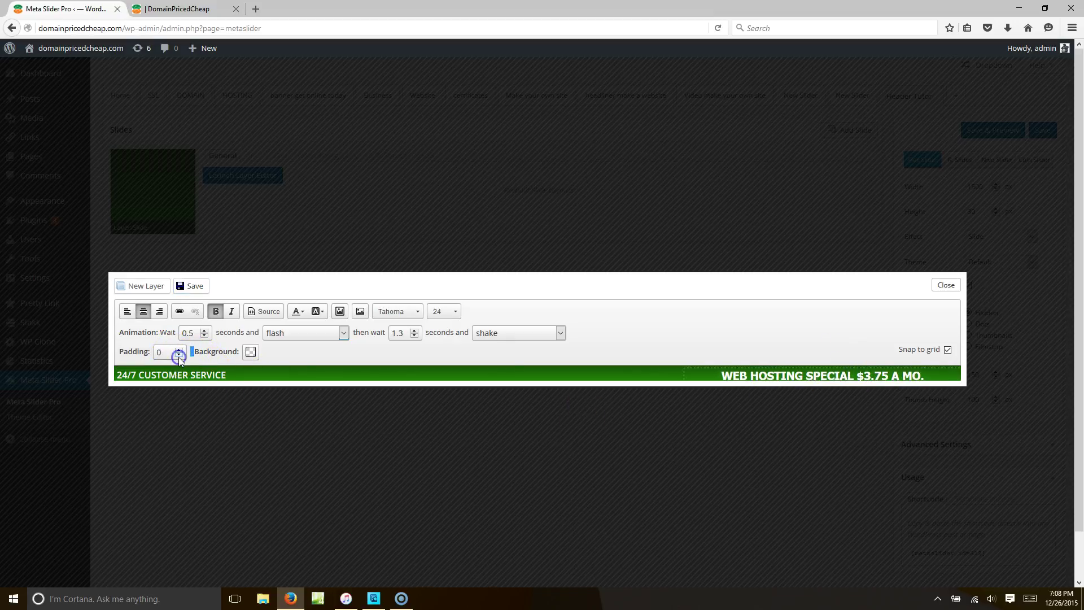
{"action": "left_click", "coordinate": [178, 357]}
{"action": "left_click", "coordinate": [179, 357]}
{"action": "left_click", "coordinate": [179, 356]}
{"action": "left_click", "coordinate": [179, 356]}
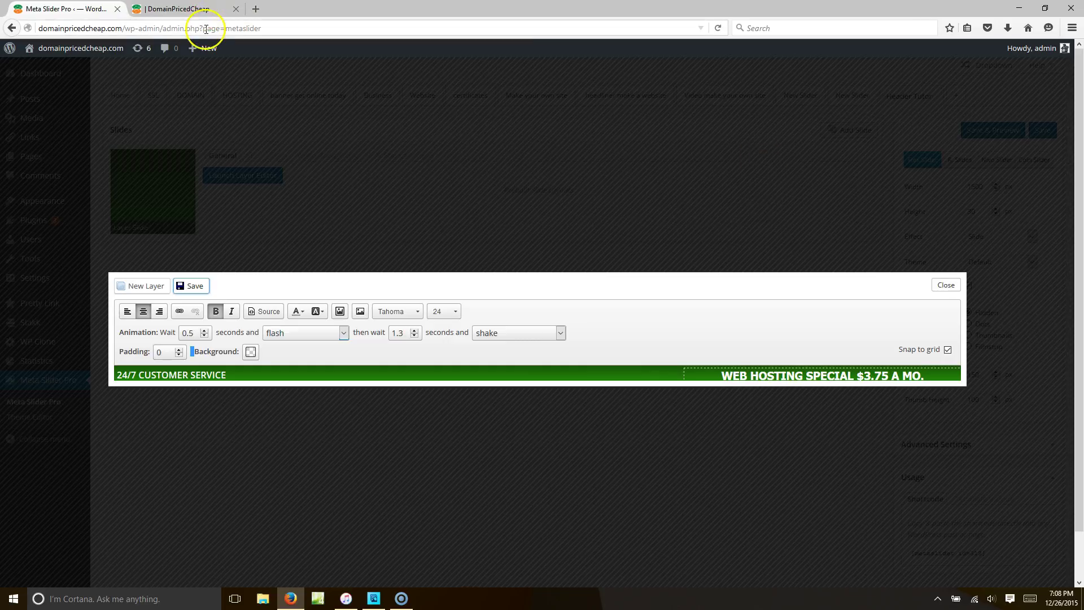
- Reload the live home page to check both header banner texts, and return to the slider's layer editor
{"action": "left_click", "coordinate": [191, 9]}
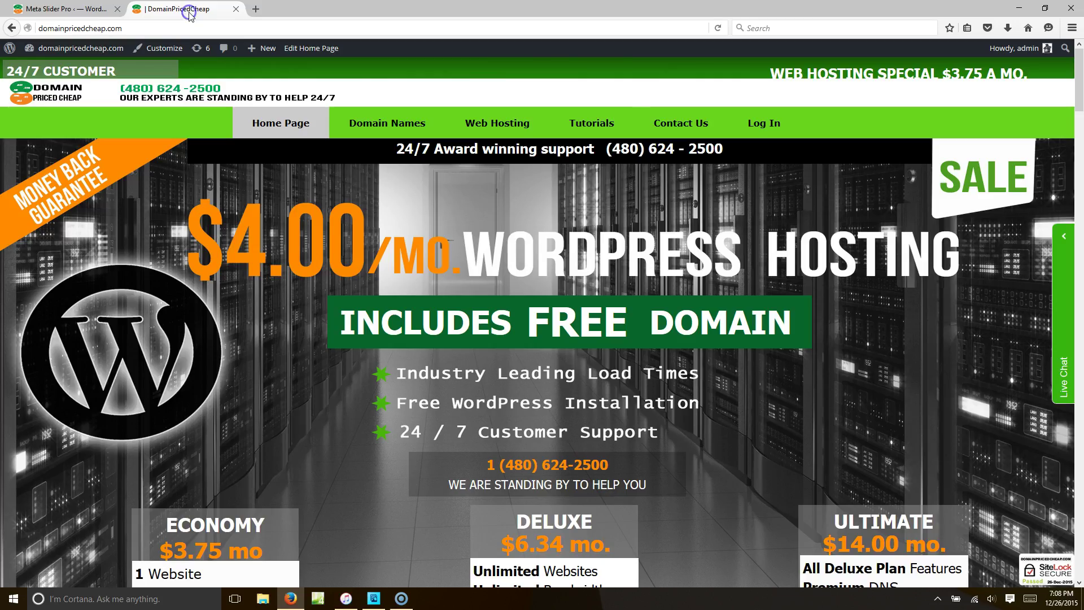
{"action": "left_click", "coordinate": [714, 28]}
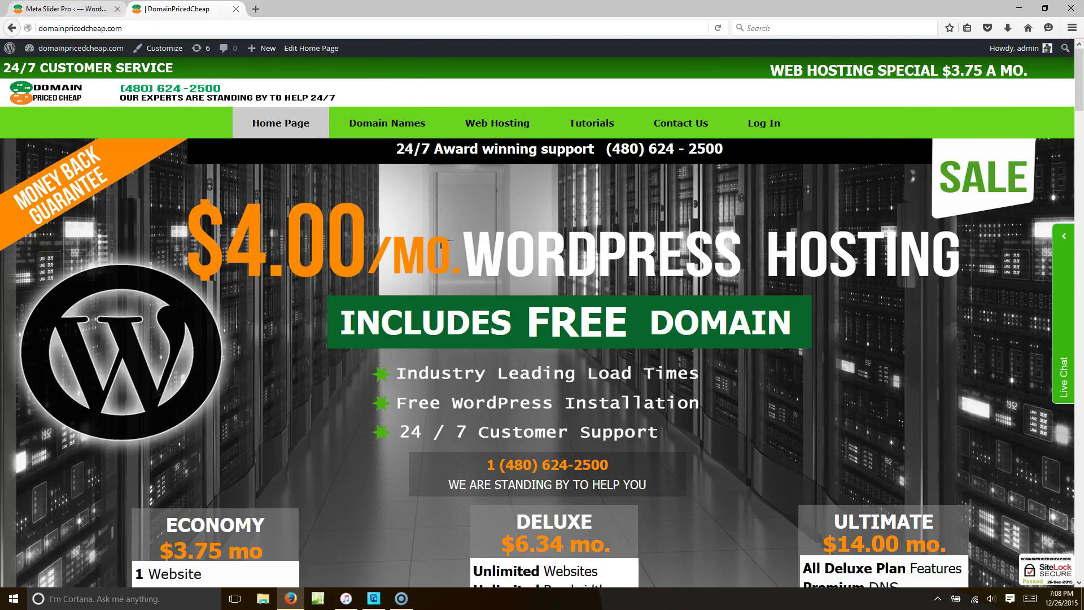
{"action": "left_click", "coordinate": [80, 9]}
- Close the layer editor, disable the slider's arrows, set its navigation to Hidden, and save the slider
{"action": "left_click", "coordinate": [949, 285]}
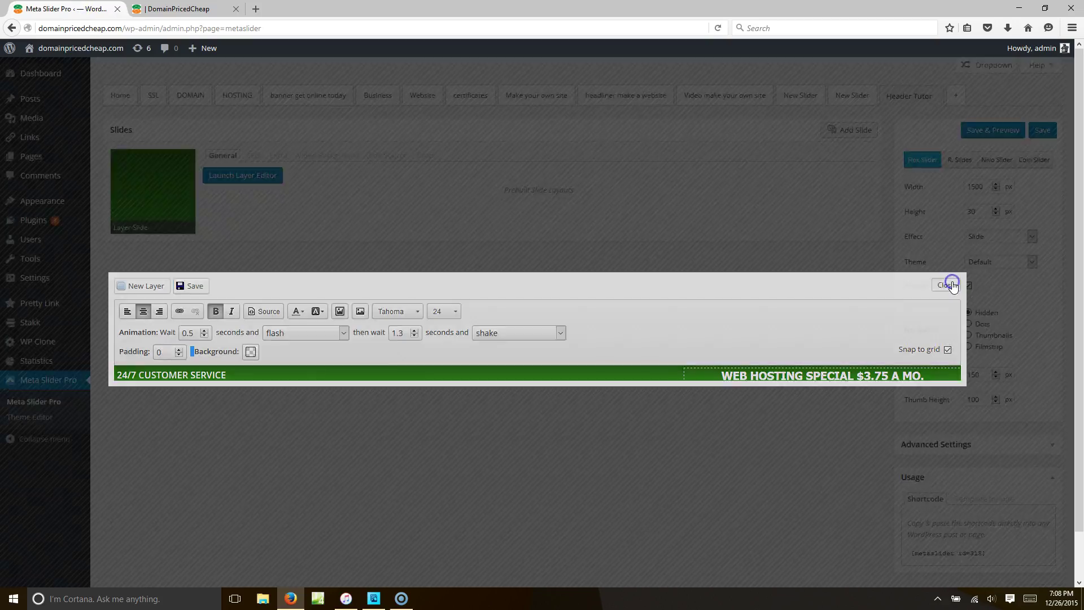
{"action": "left_click", "coordinate": [968, 286]}
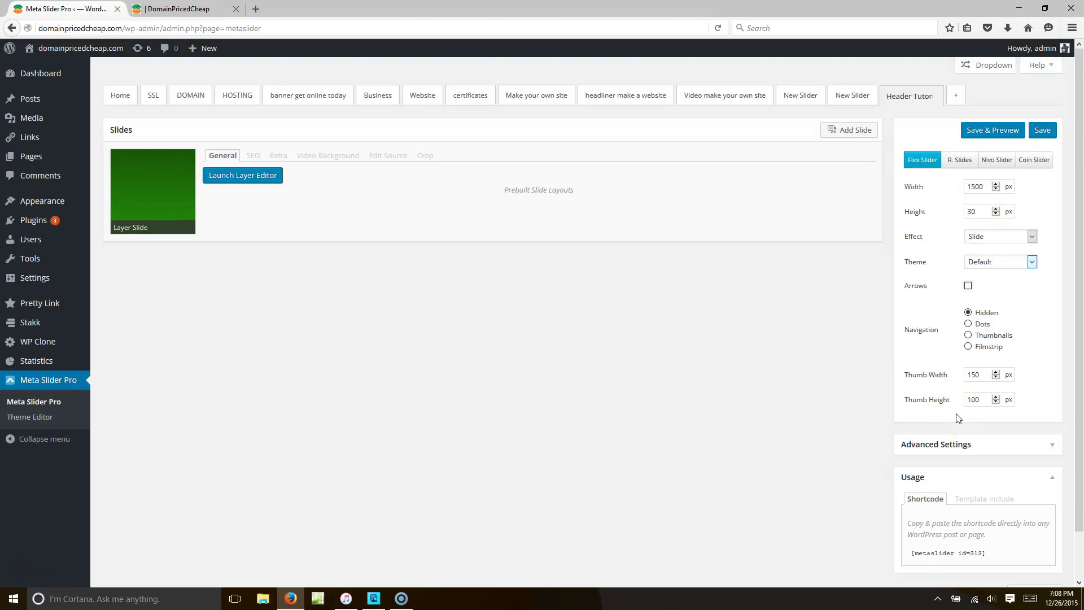
{"action": "left_click", "coordinate": [976, 312]}
{"action": "left_click", "coordinate": [1043, 131]}
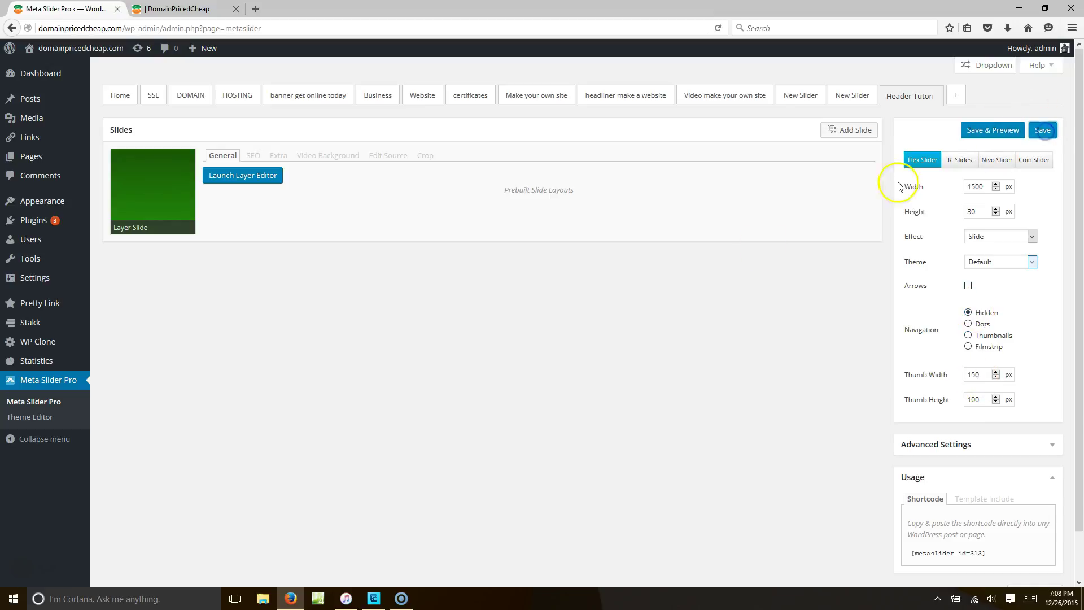
- View the banner on the live home page, and review the slider's Advanced Settings
{"action": "left_click", "coordinate": [181, 8]}
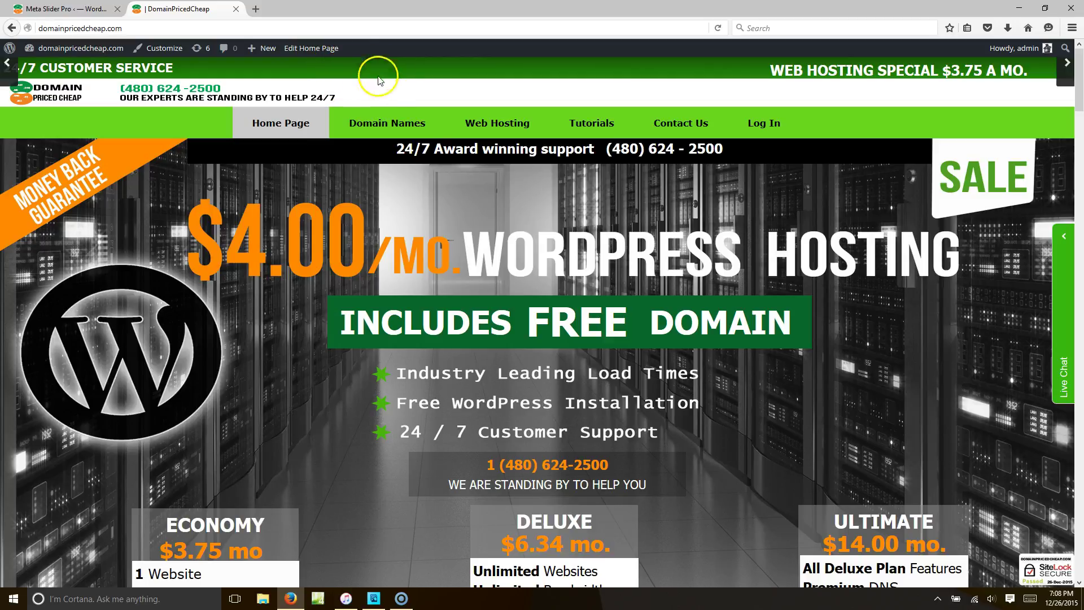
{"action": "left_click", "coordinate": [85, 8]}
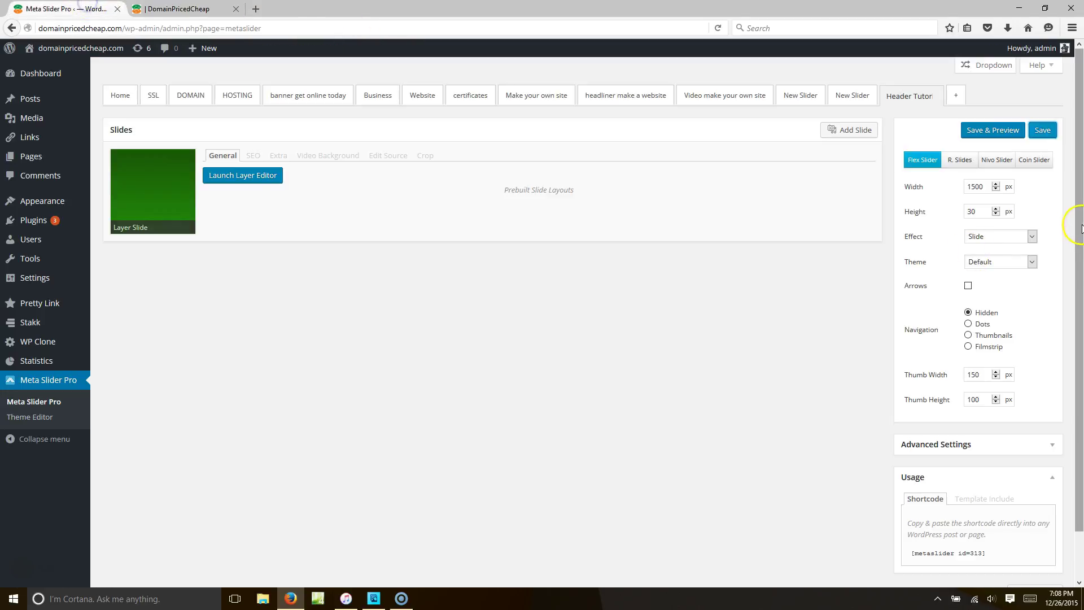
{"action": "left_click_drag", "start_coordinate": [1080, 232], "coordinate": [1079, 237]}
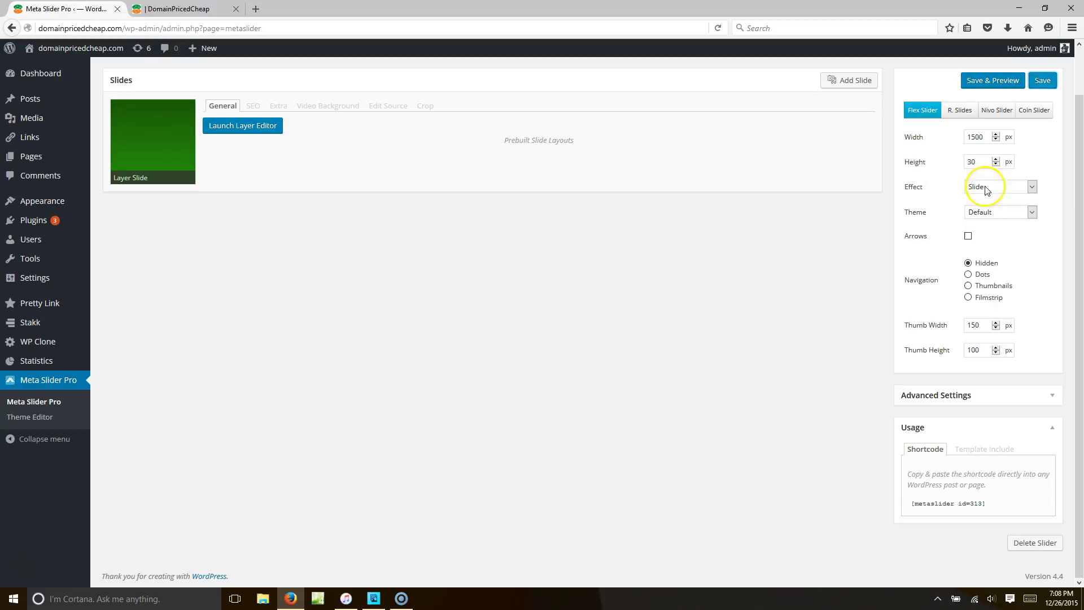
{"action": "left_click", "coordinate": [977, 396]}
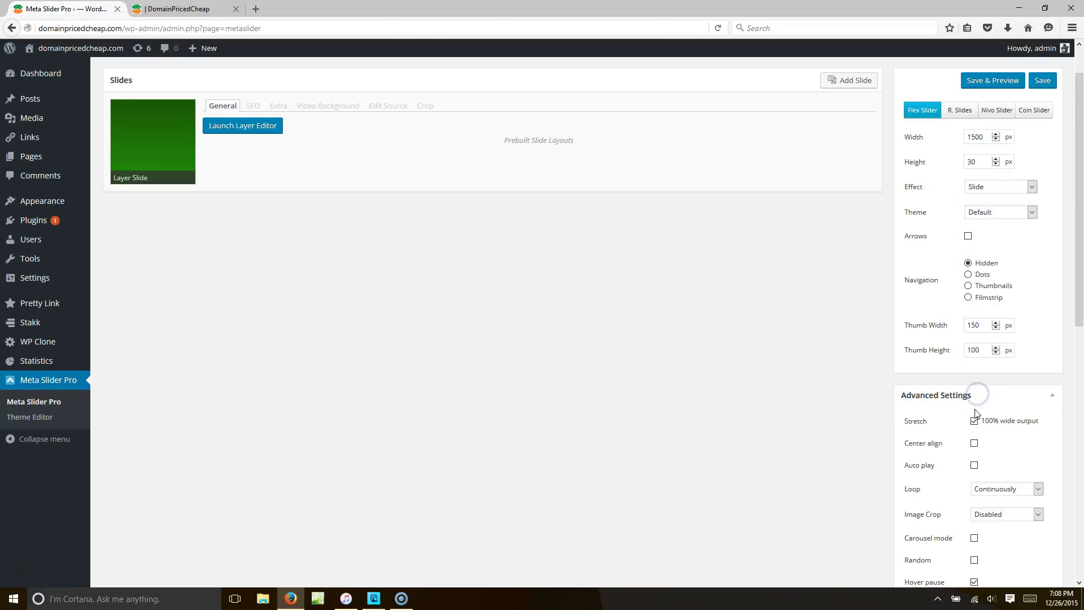
{"action": "scroll", "coordinate": [970, 443], "scroll_direction": "down", "scroll_amount": 3}
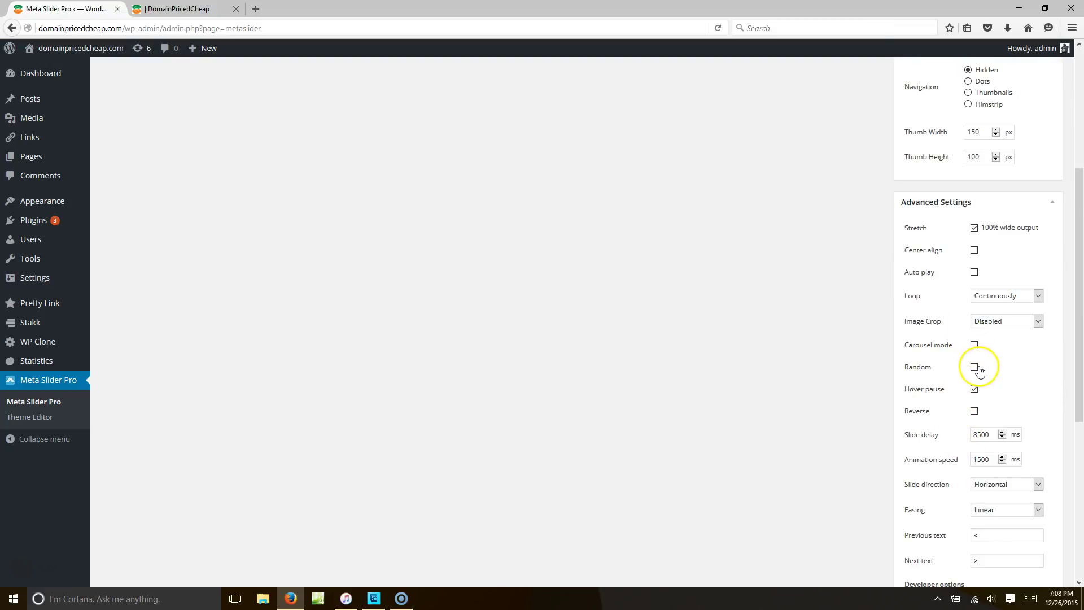
{"action": "scroll", "coordinate": [978, 370], "scroll_direction": "up", "scroll_amount": 4}
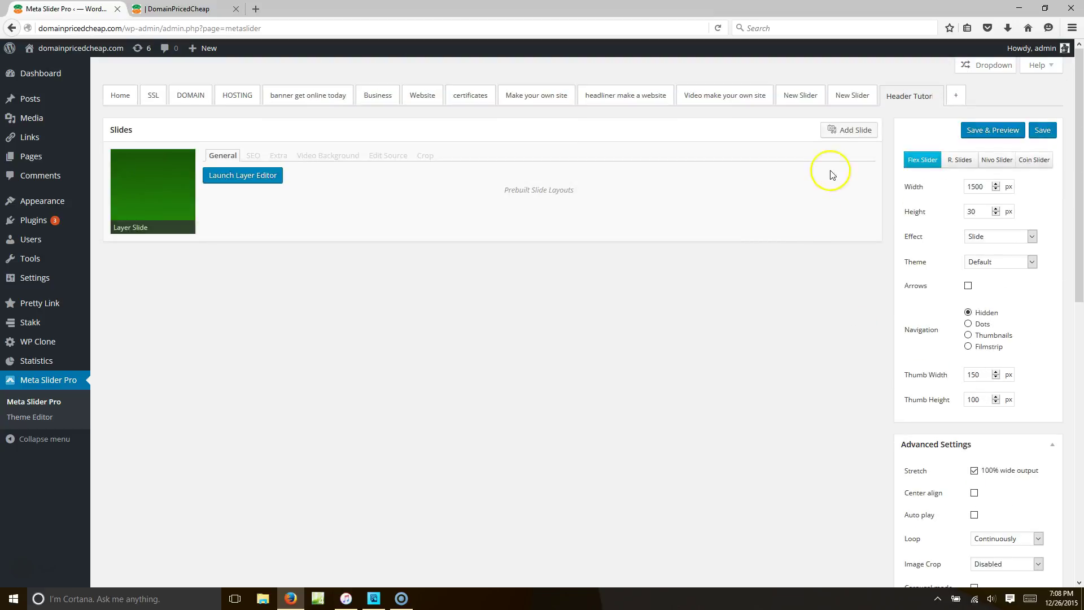
- Add a second Layer Slide to the Header Tutorial slider using the first thin green banner image from the media library
{"action": "left_click", "coordinate": [843, 131]}
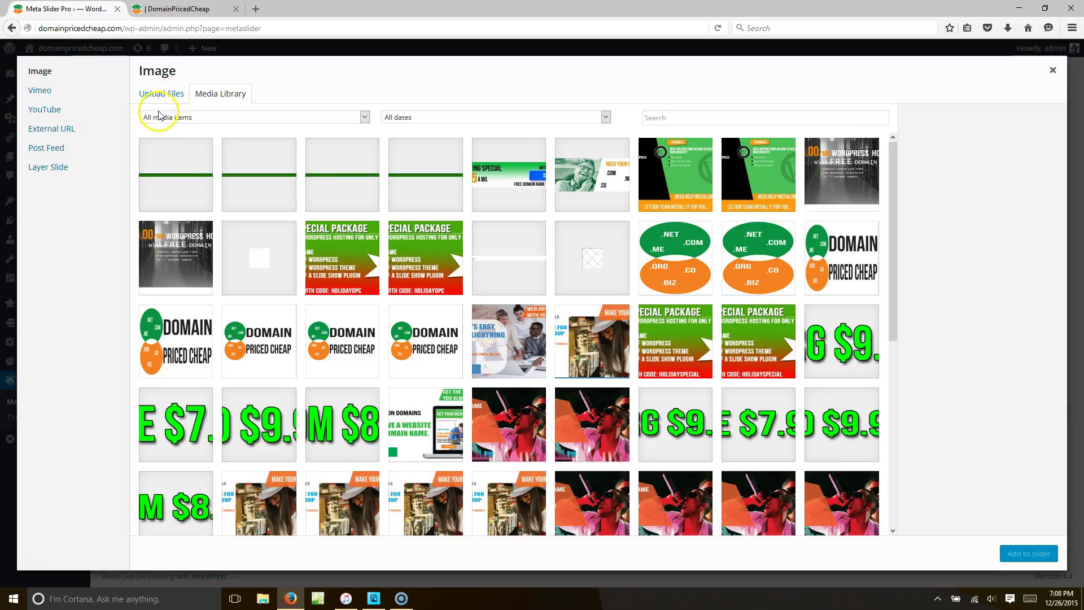
{"action": "left_click", "coordinate": [67, 169]}
{"action": "left_click", "coordinate": [183, 175]}
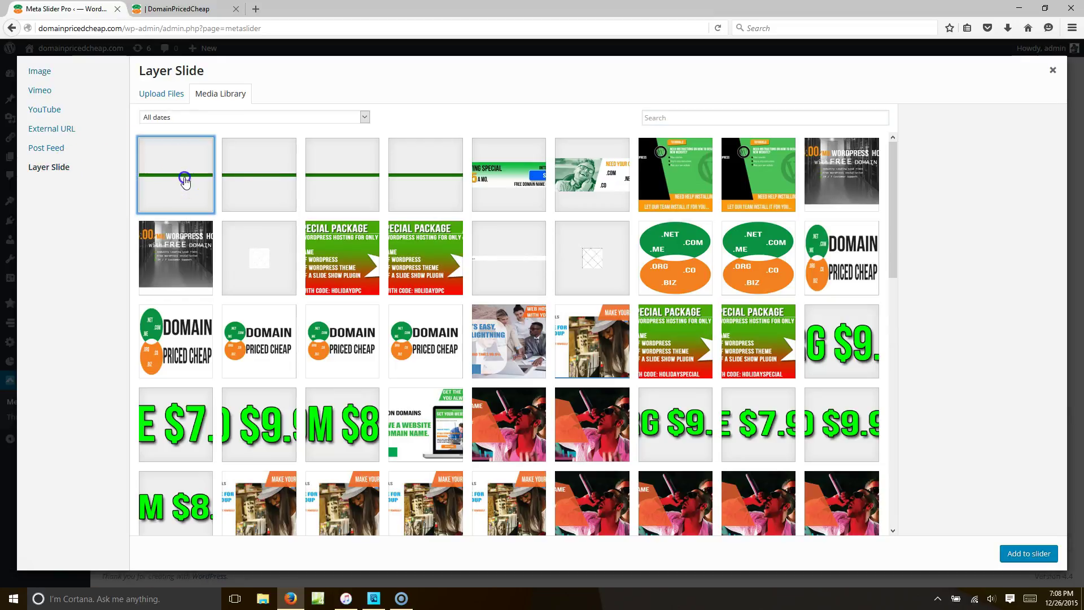
{"action": "left_click", "coordinate": [1048, 554]}
- In the new slide's layer editor, replace the WEB HOSTING SPECIAL text with "$9.99 DOMAIN NAME SPECIAL - CLICK HERE"
{"action": "left_click", "coordinate": [228, 285]}
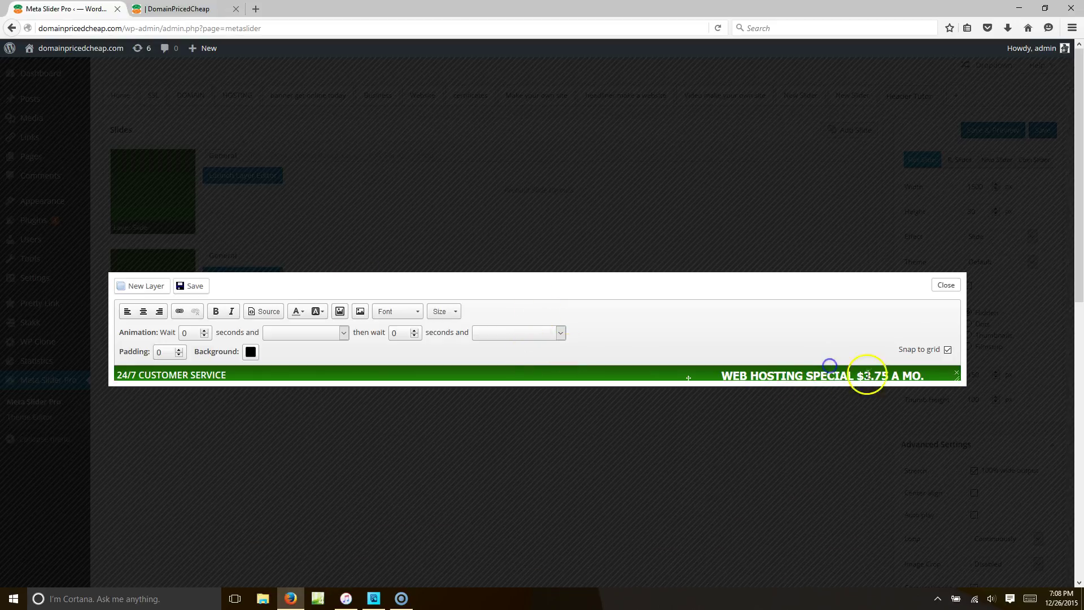
{"action": "left_click_drag", "start_coordinate": [925, 376], "coordinate": [752, 380]}
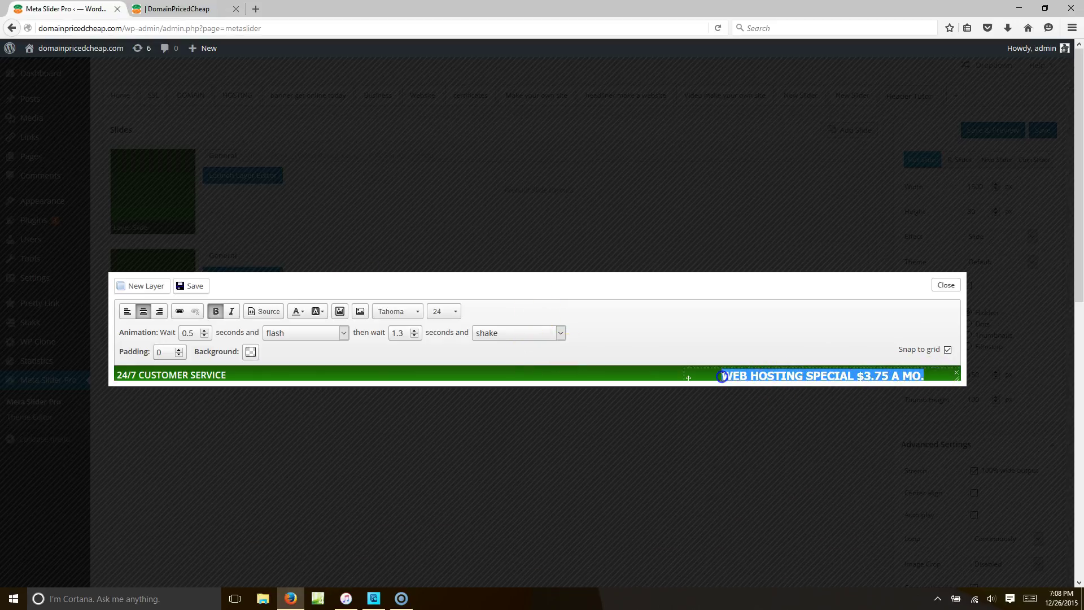
{"action": "type", "text": "d"}
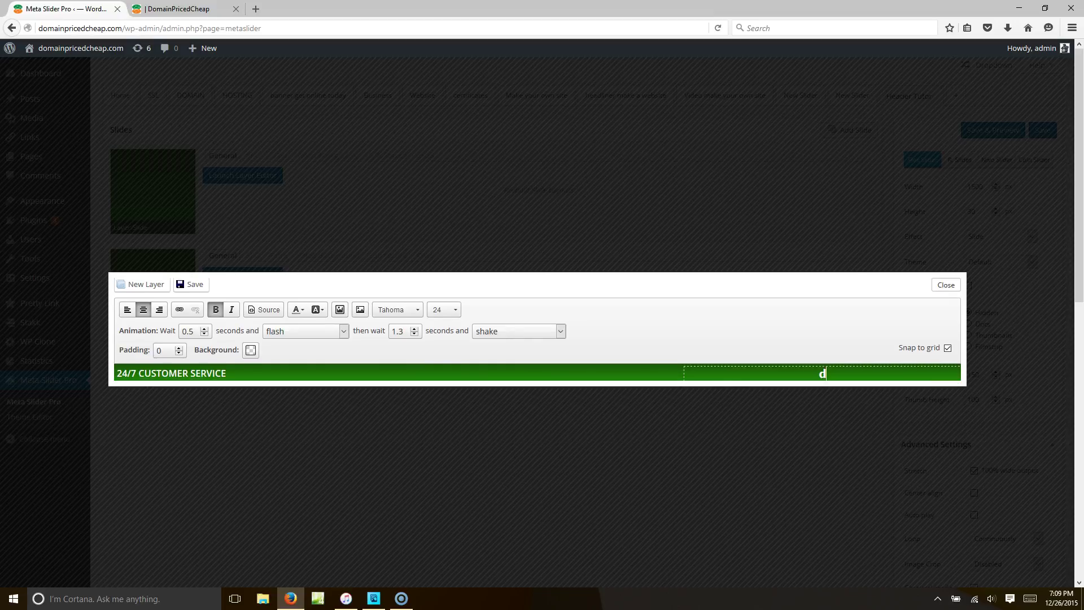
{"action": "type", "text": "OMAIN NAME SPECIAL"}
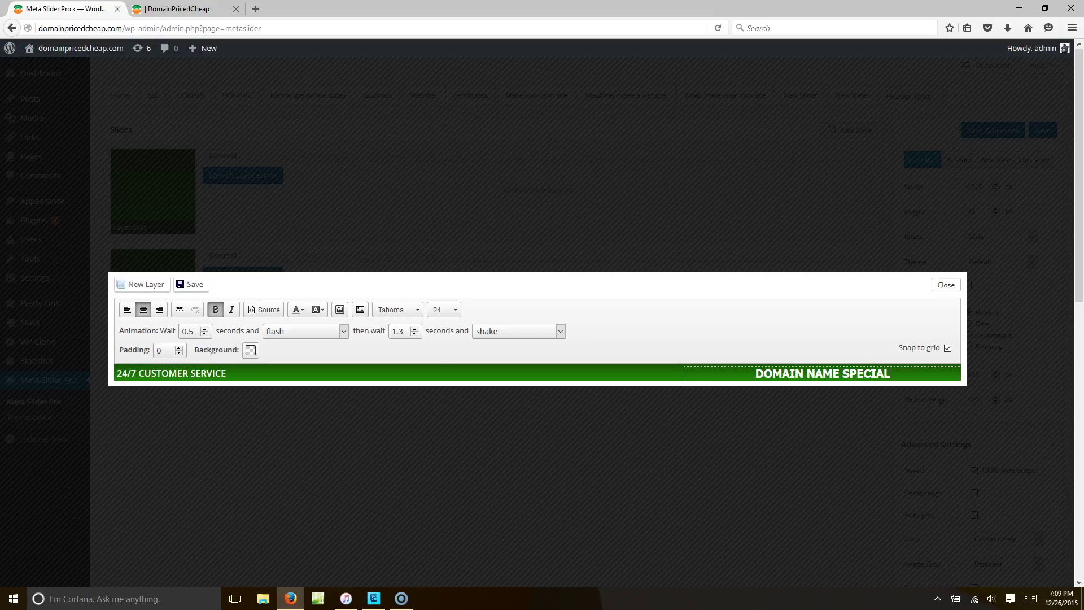
{"action": "type", "text": " - CLI"}
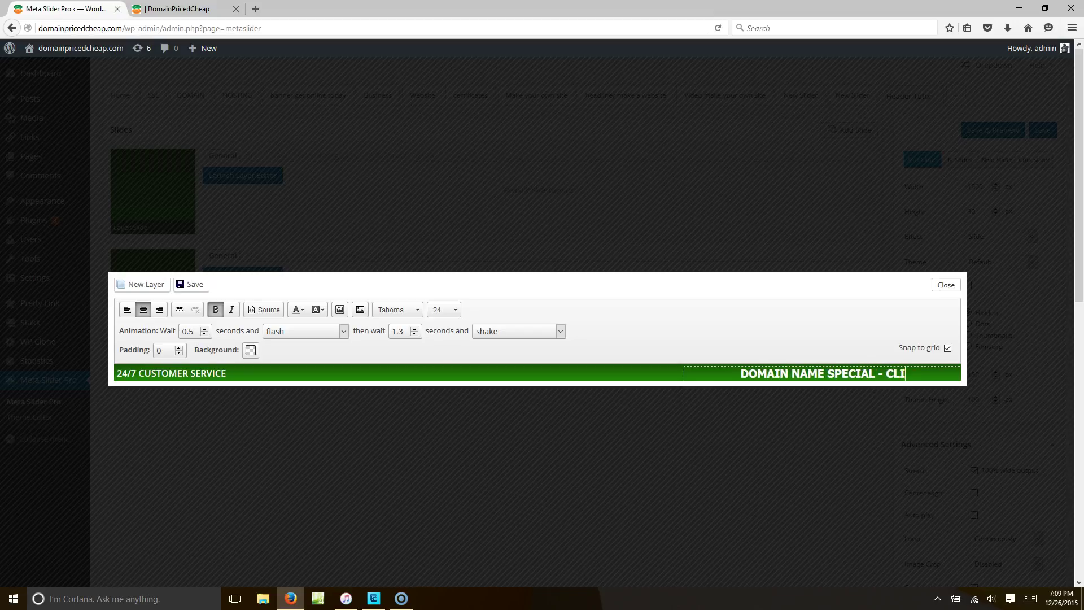
{"action": "type", "text": "CK HERE"}
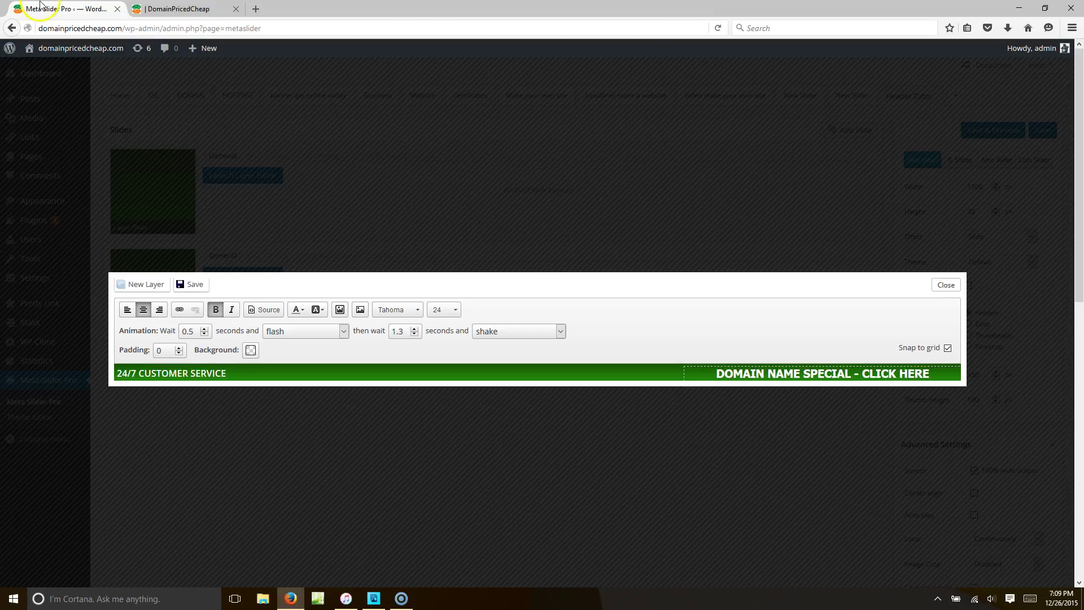
{"action": "left_click", "coordinate": [714, 376]}
{"action": "type", "text": "$9.99"}
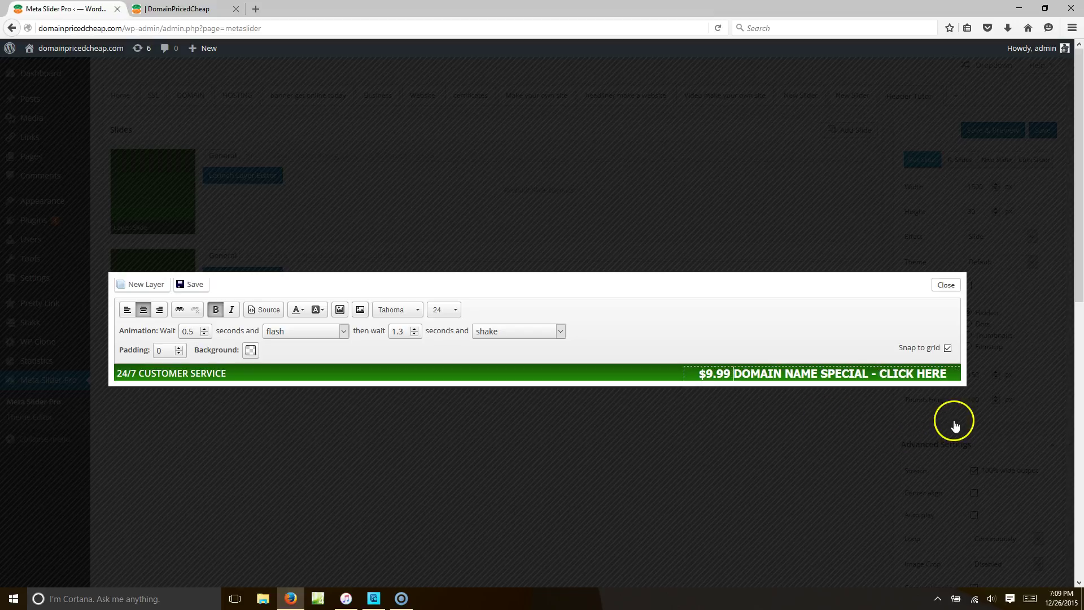
- Link the whole domain name special text to the URL copied from the live site's Domain Names navigation item
{"action": "left_click_drag", "start_coordinate": [946, 373], "coordinate": [698, 374]}
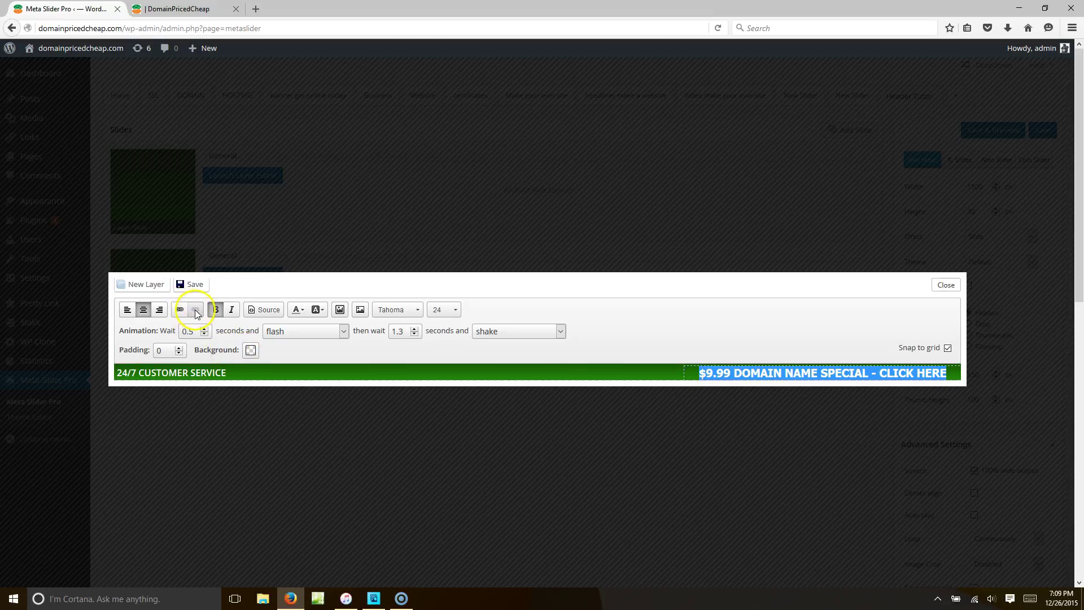
{"action": "left_click", "coordinate": [179, 310]}
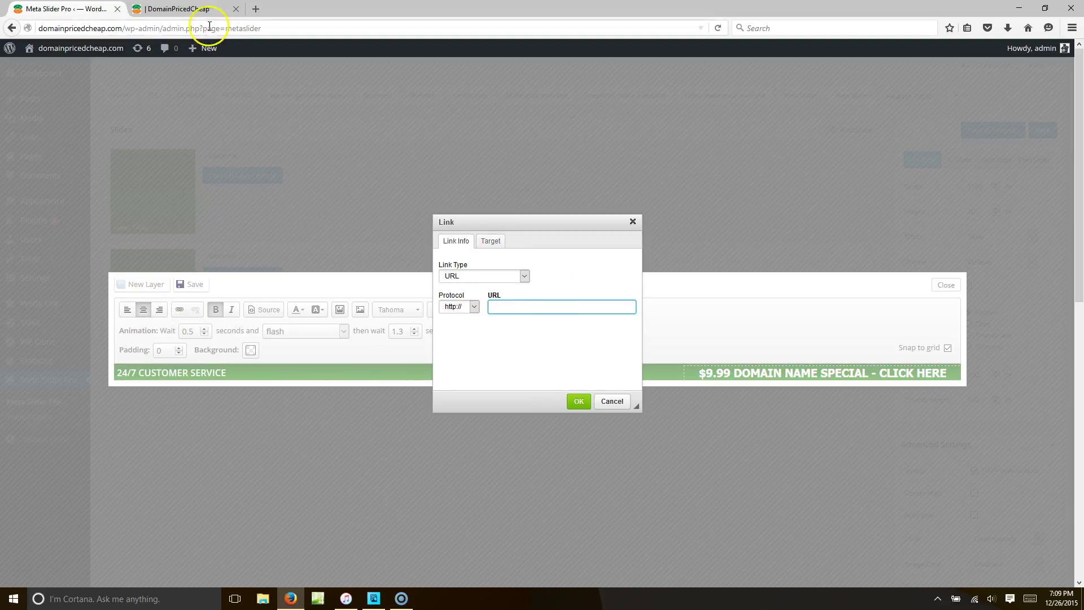
{"action": "left_click", "coordinate": [192, 9]}
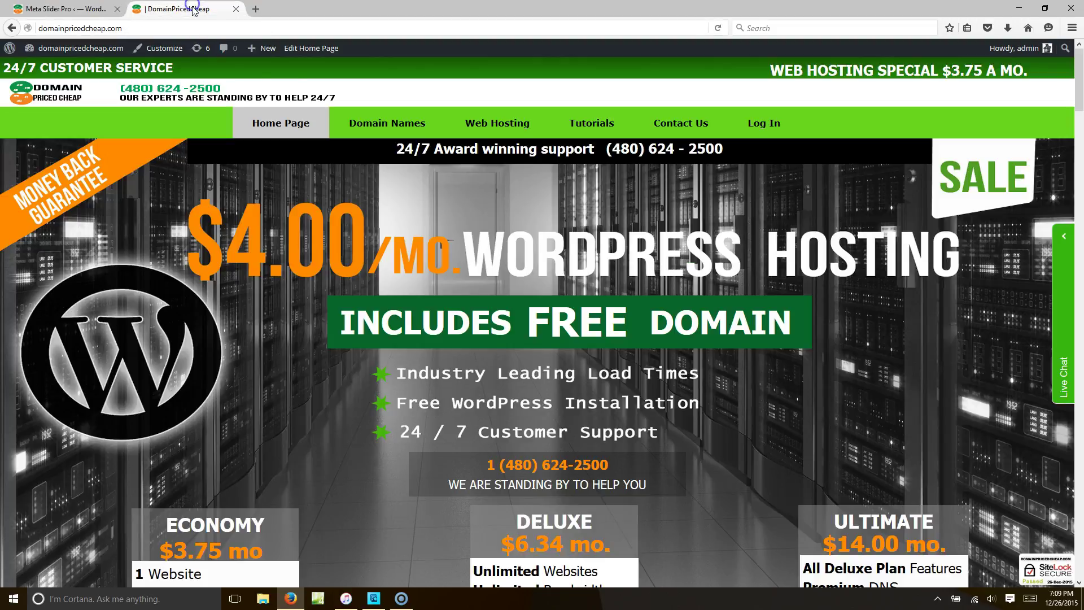
{"action": "right_click", "coordinate": [376, 127]}
{"action": "left_click", "coordinate": [423, 201]}
{"action": "left_click", "coordinate": [68, 8]}
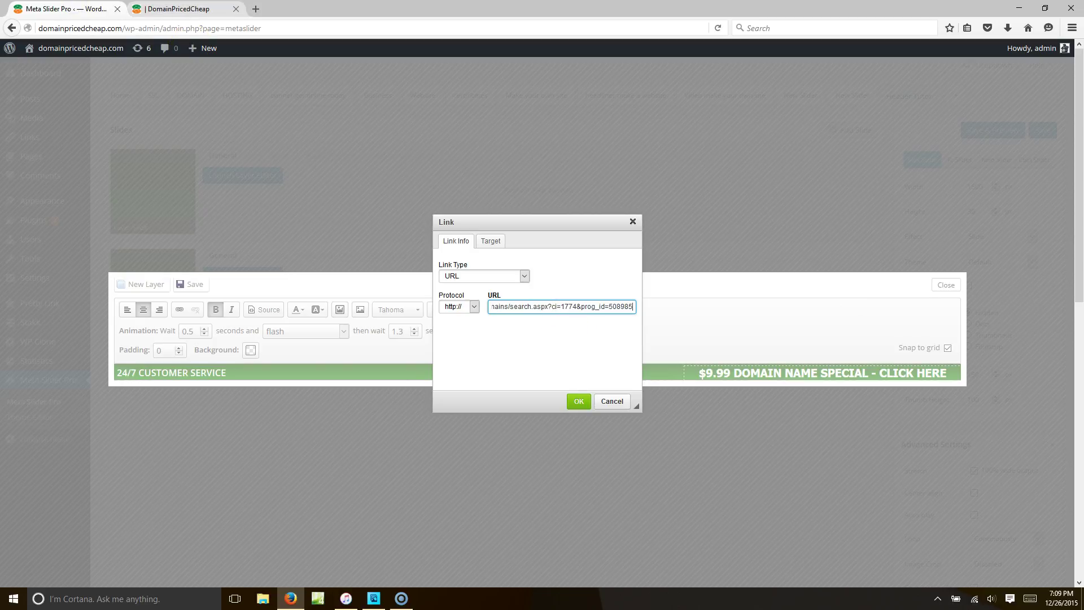
{"action": "left_click", "coordinate": [175, 8]}
{"action": "mouse_move", "coordinate": [387, 127]}
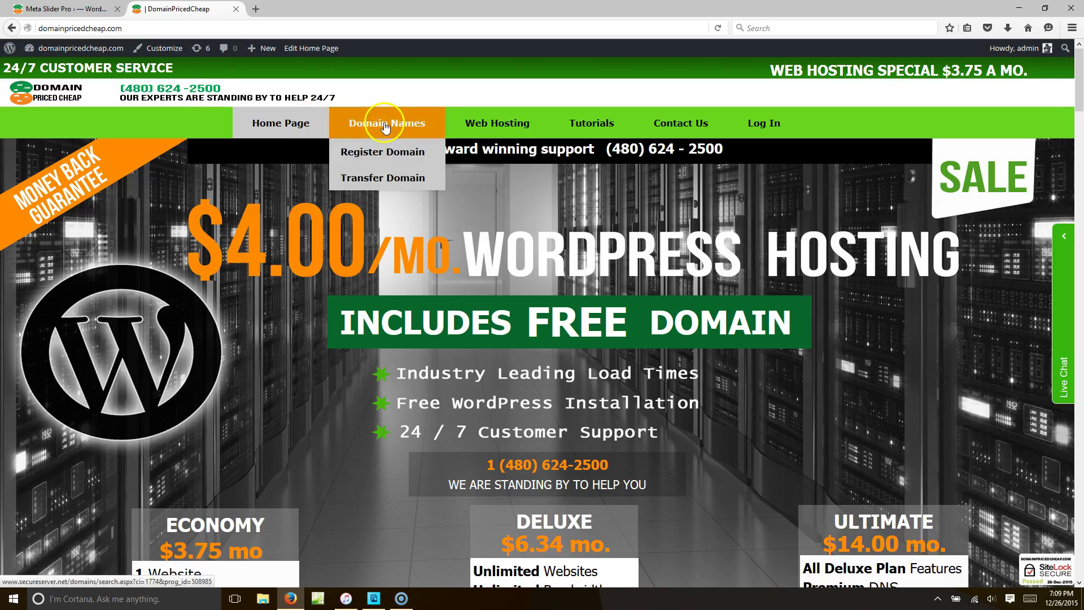
{"action": "key", "text": "ctrl+Page_Up"}
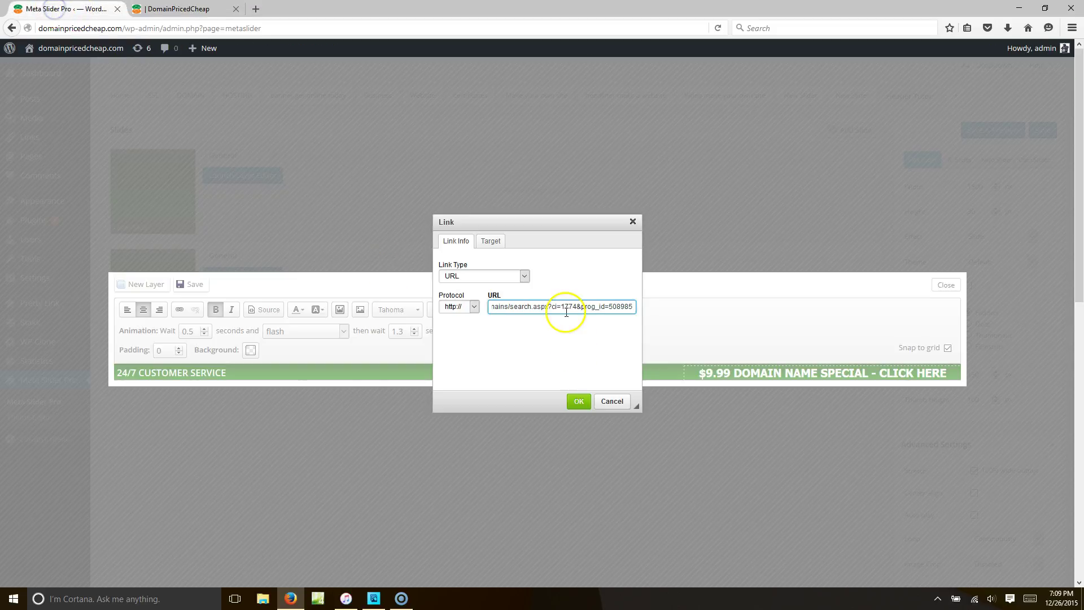
{"action": "left_click", "coordinate": [571, 399]}
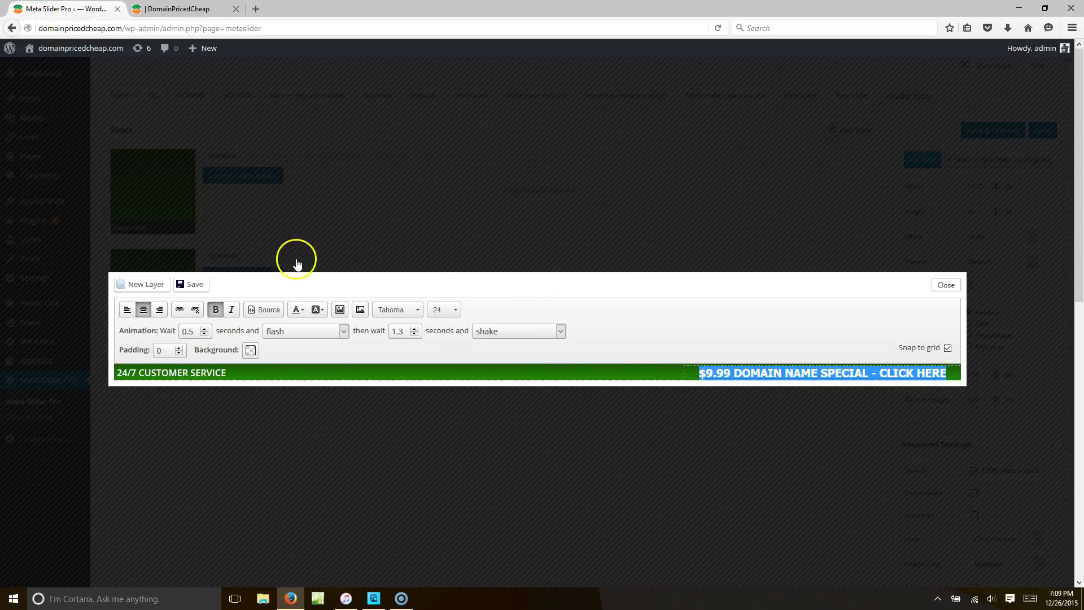
- Color the linked domain name special text white, save the layers, and close the layer editor
{"action": "left_click", "coordinate": [304, 315]}
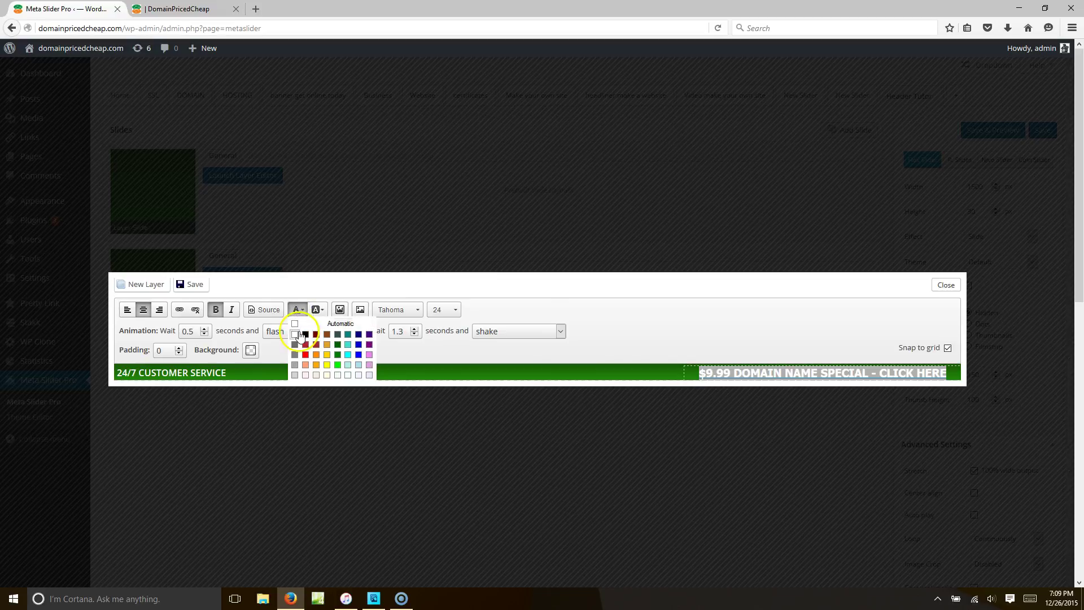
{"action": "left_click", "coordinate": [295, 335]}
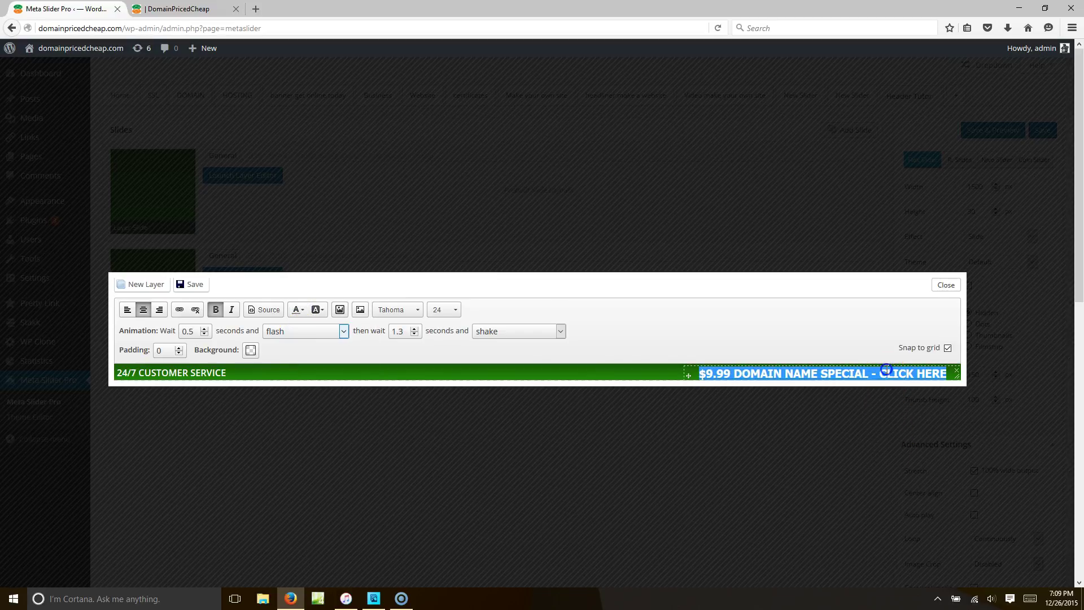
{"action": "left_click", "coordinate": [886, 371]}
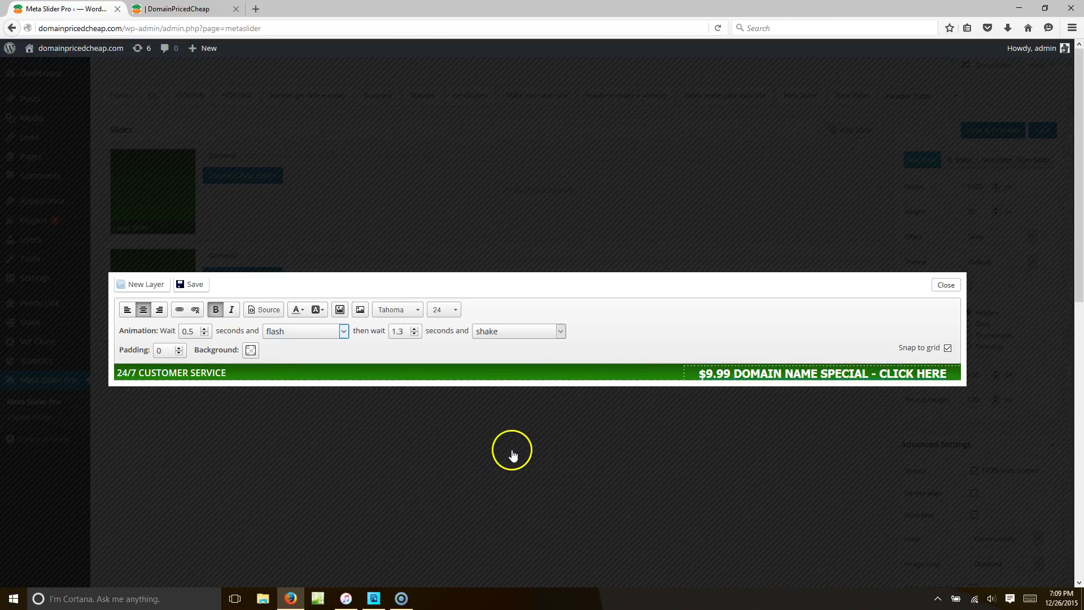
{"action": "left_click", "coordinate": [190, 285]}
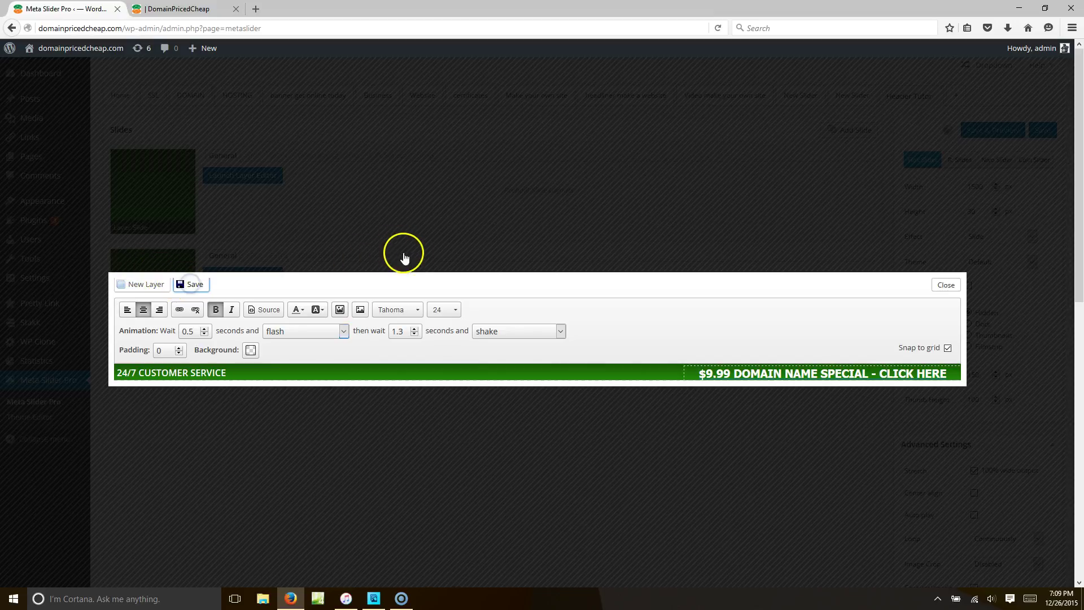
{"action": "left_click", "coordinate": [946, 285]}
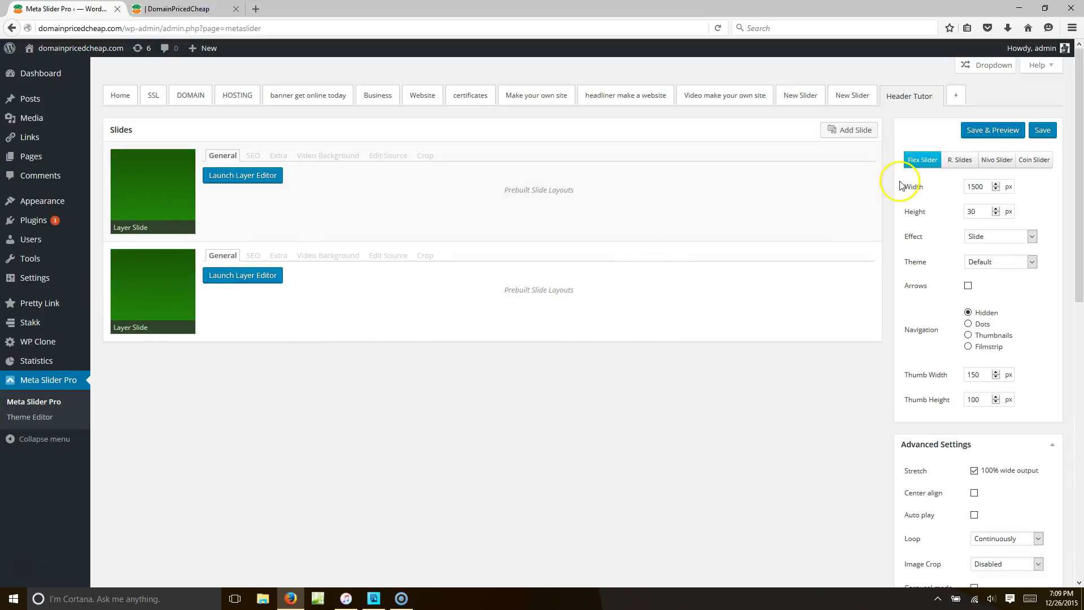
- Turn on Auto play in the Header Tutorial slider's advanced settings and save the slider
{"action": "scroll", "coordinate": [1079, 273], "scroll_direction": "down", "scroll_amount": 5}
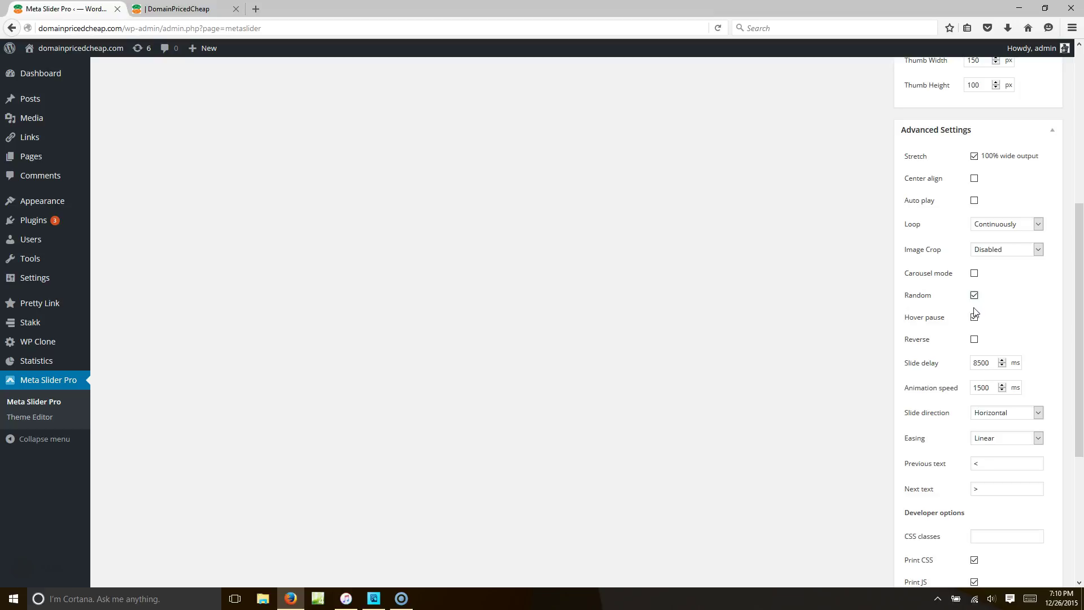
{"action": "mouse_move", "coordinate": [969, 320]}
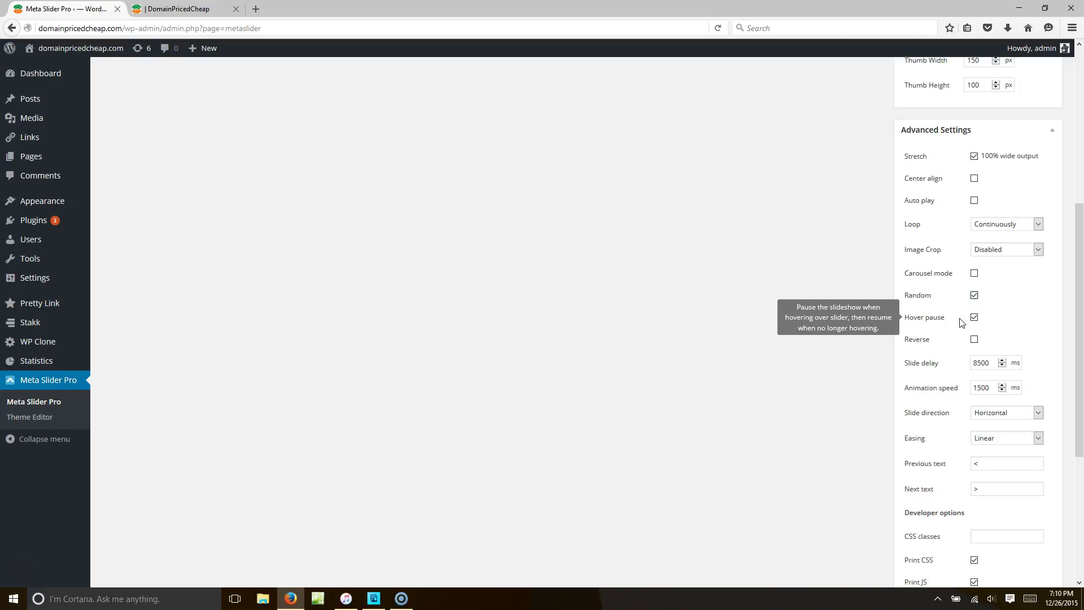
{"action": "left_click_drag", "start_coordinate": [1074, 310], "coordinate": [1079, 383]}
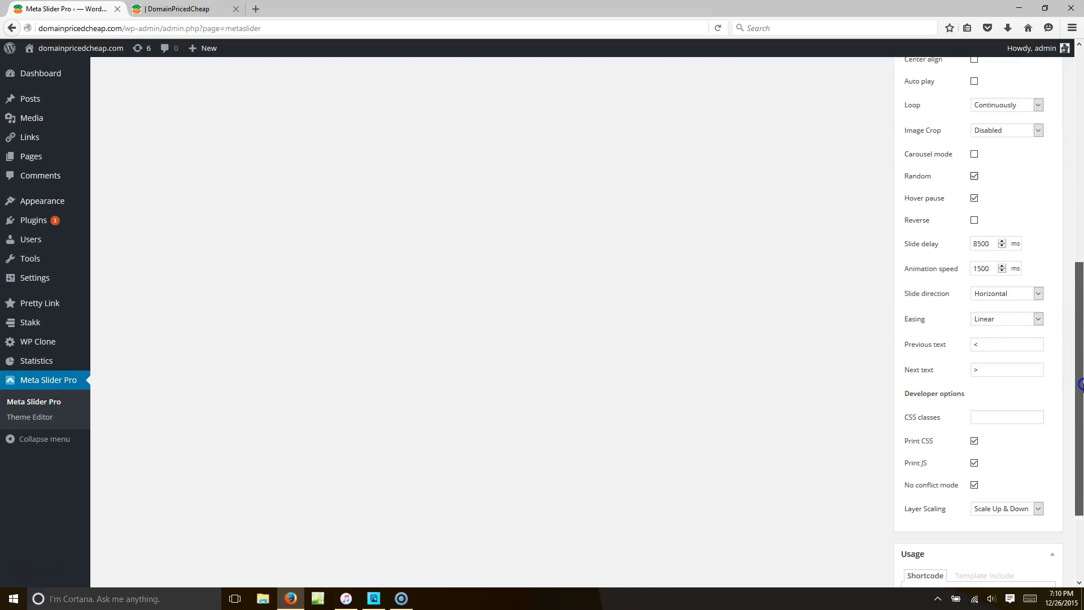
{"action": "left_click_drag", "start_coordinate": [1079, 297], "coordinate": [1079, 219]}
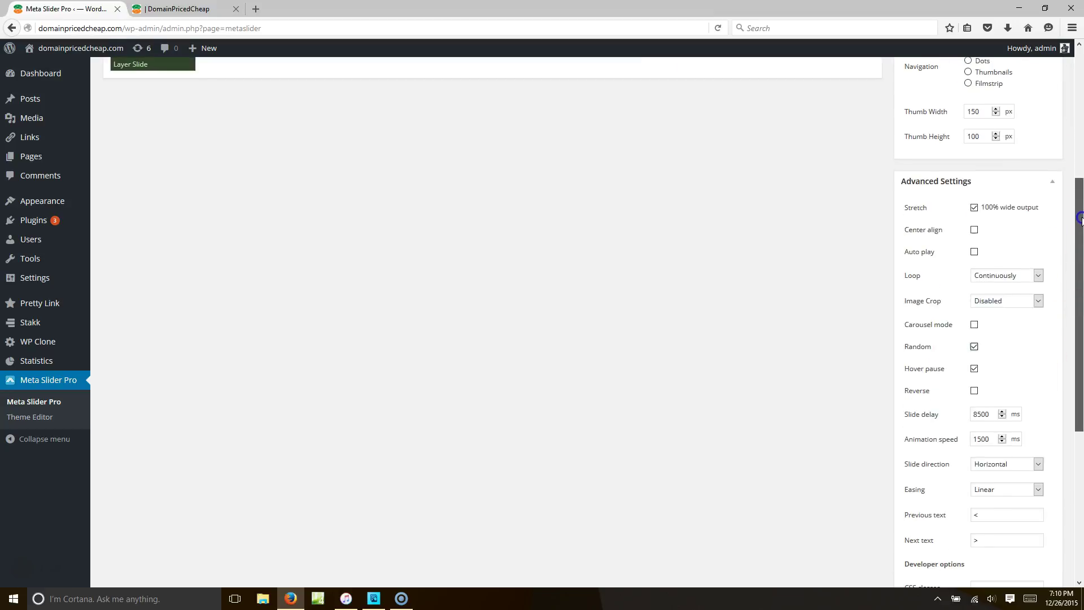
{"action": "left_click", "coordinate": [973, 252]}
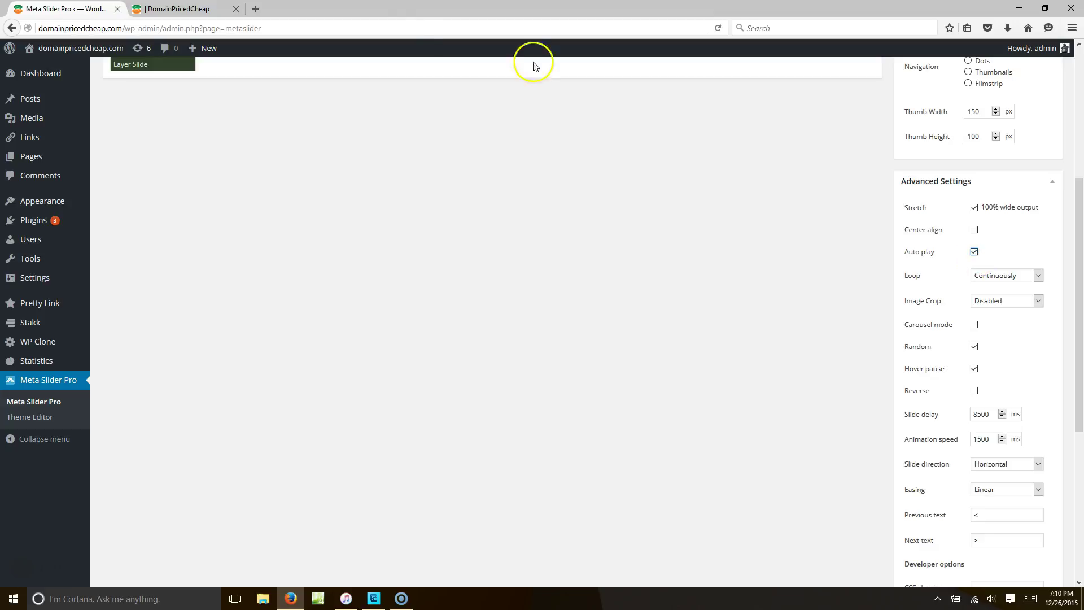
{"action": "left_click_drag", "start_coordinate": [1079, 219], "coordinate": [1077, 84]}
{"action": "left_click", "coordinate": [1041, 126]}
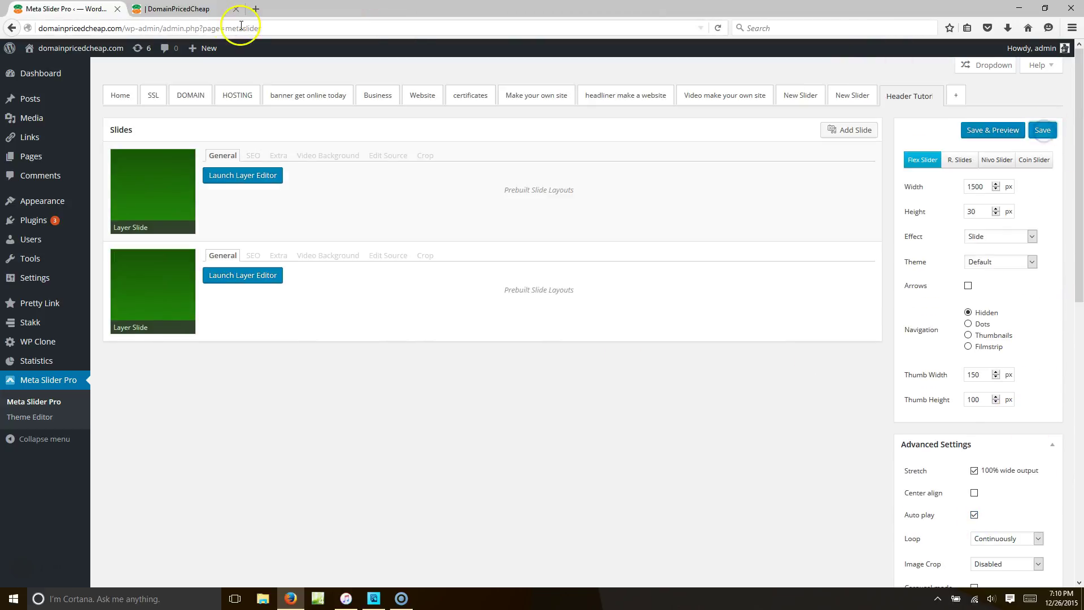
- Reload the live homepage several times to check which header banner slides are displayed
{"action": "left_click", "coordinate": [202, 9]}
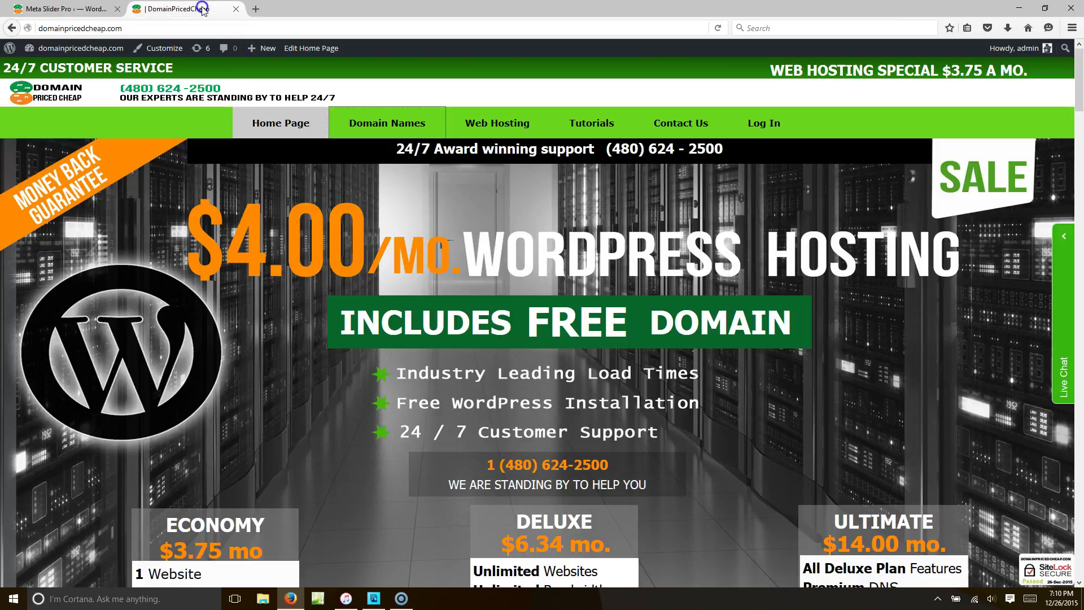
{"action": "left_click", "coordinate": [716, 29]}
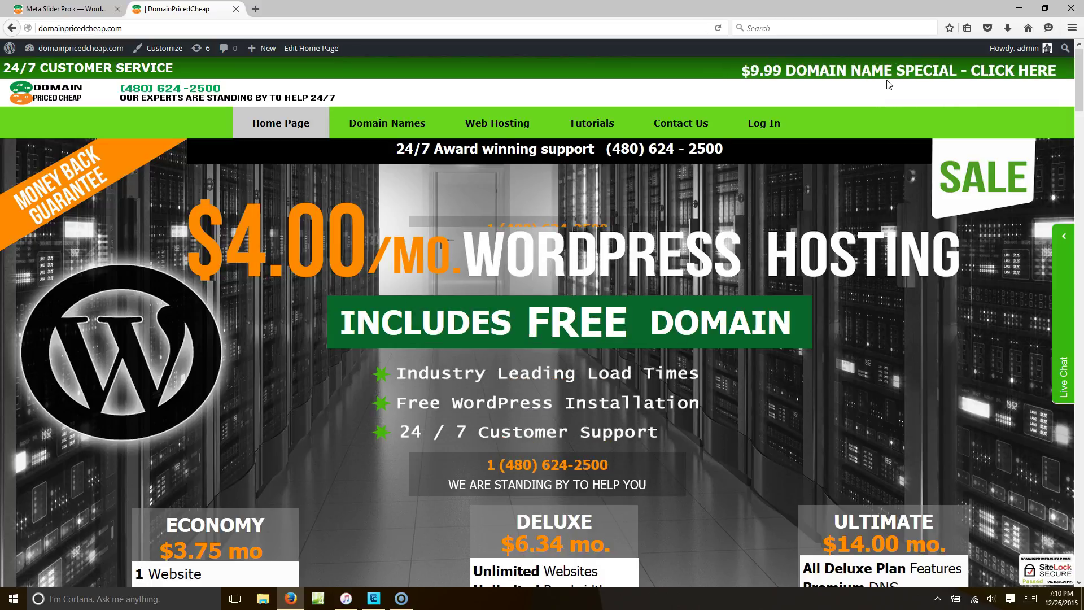
{"action": "left_click", "coordinate": [718, 32]}
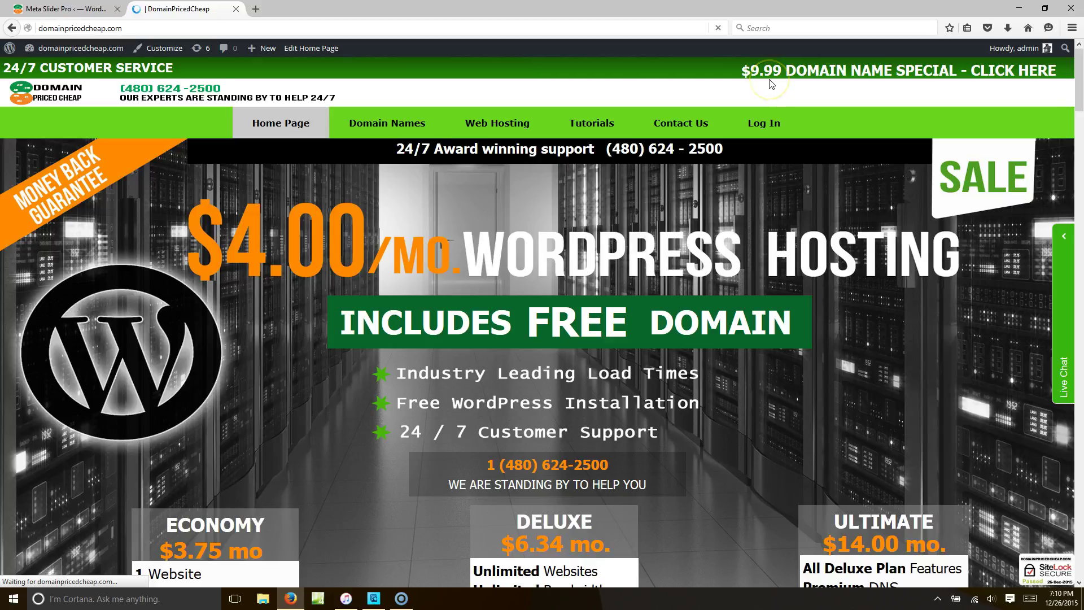
{"action": "left_click", "coordinate": [718, 29]}
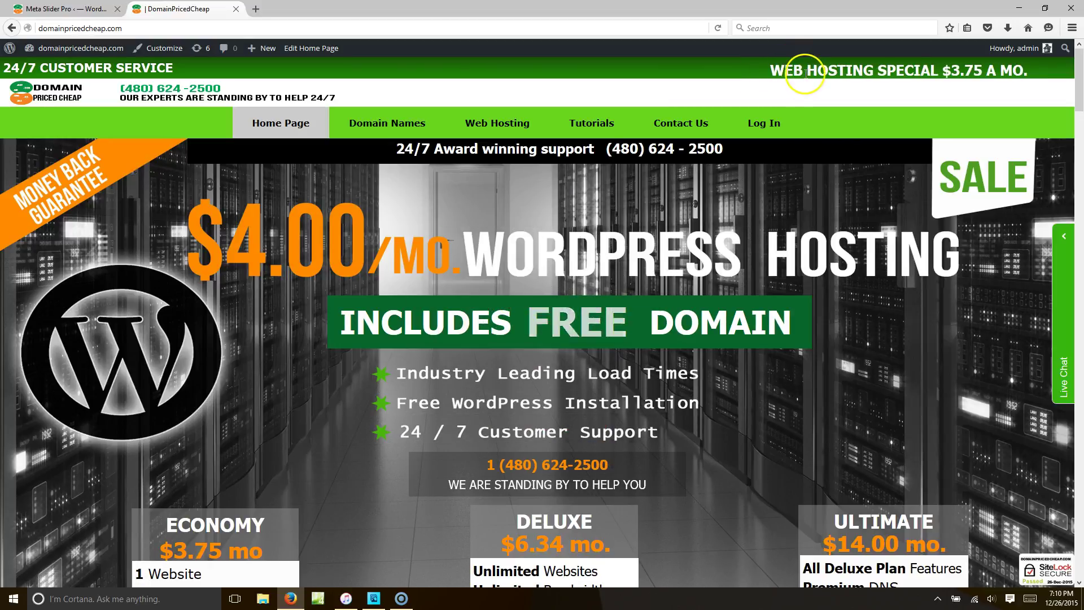
{"action": "mouse_move", "coordinate": [500, 120]}
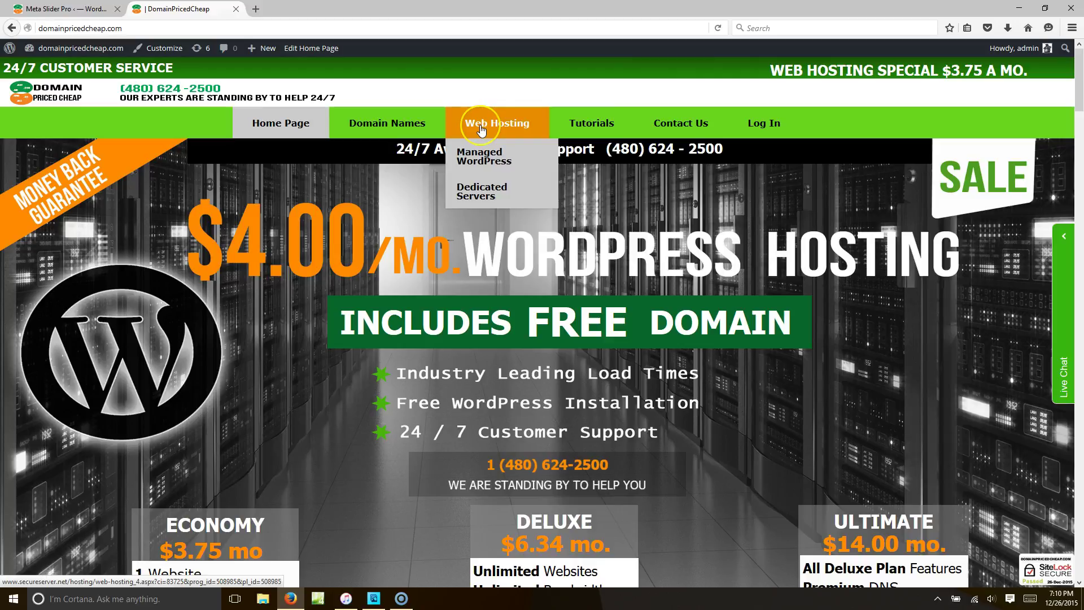
- In the first slide's layer editor, link the whole WEB HOSTING SPECIAL $3.75 A MO. text to the URL copied from the live site's Web Hosting navigation item
{"action": "left_click", "coordinate": [67, 9]}
{"action": "left_click", "coordinate": [244, 185]}
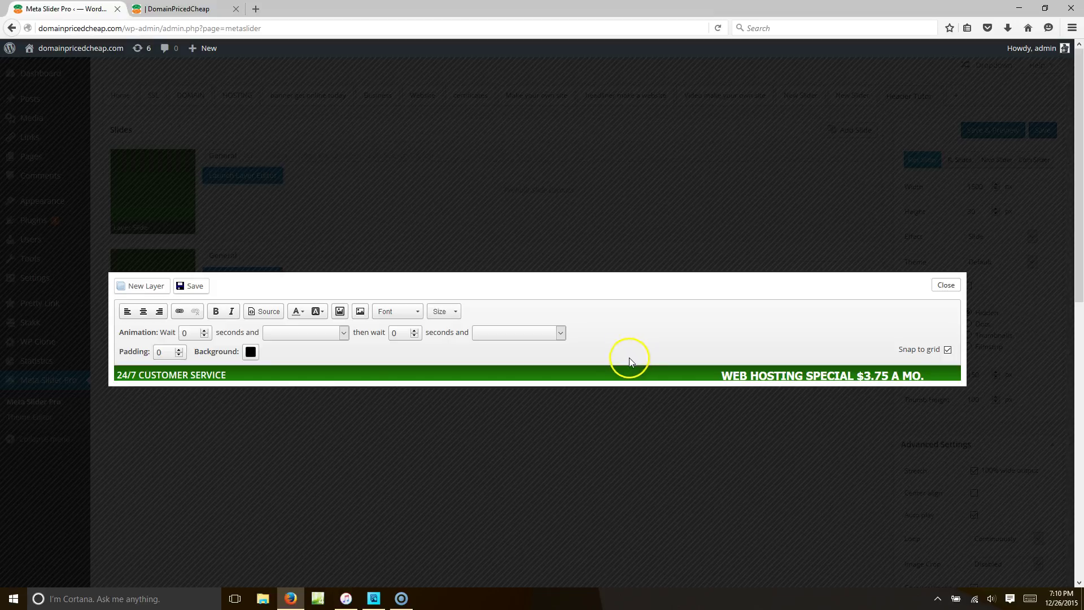
{"action": "left_click_drag", "start_coordinate": [717, 375], "coordinate": [926, 377]}
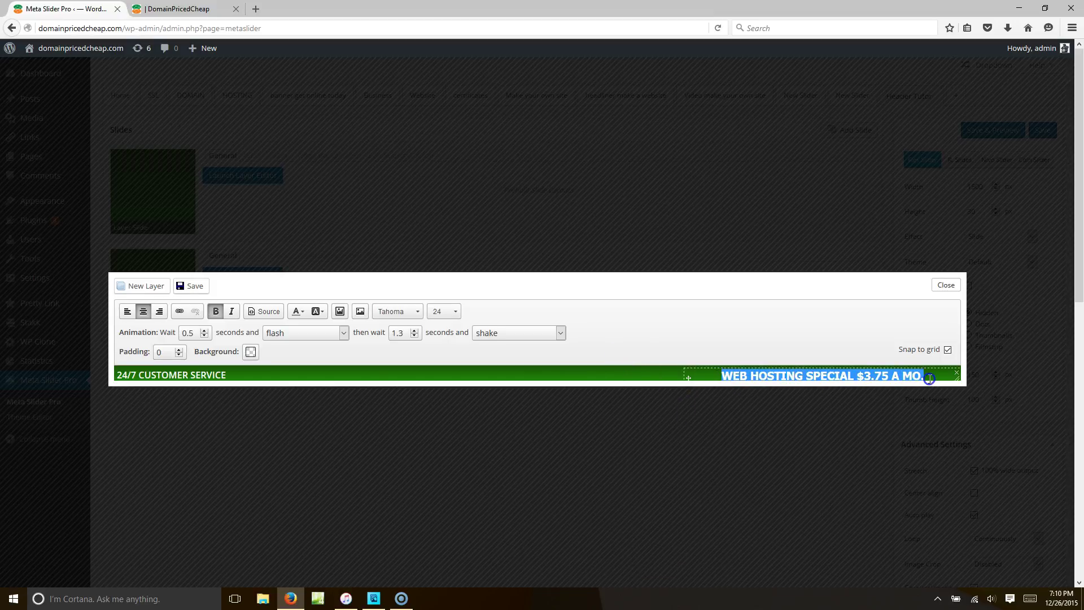
{"action": "left_click", "coordinate": [181, 312]}
{"action": "left_click", "coordinate": [187, 9]}
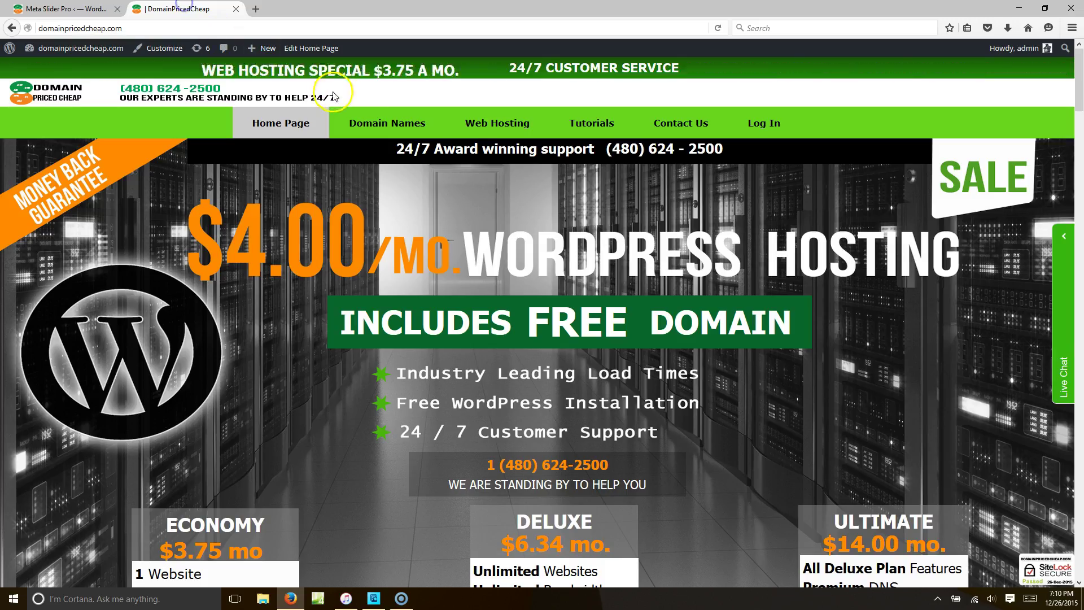
{"action": "right_click", "coordinate": [473, 133]}
{"action": "left_click", "coordinate": [527, 202]}
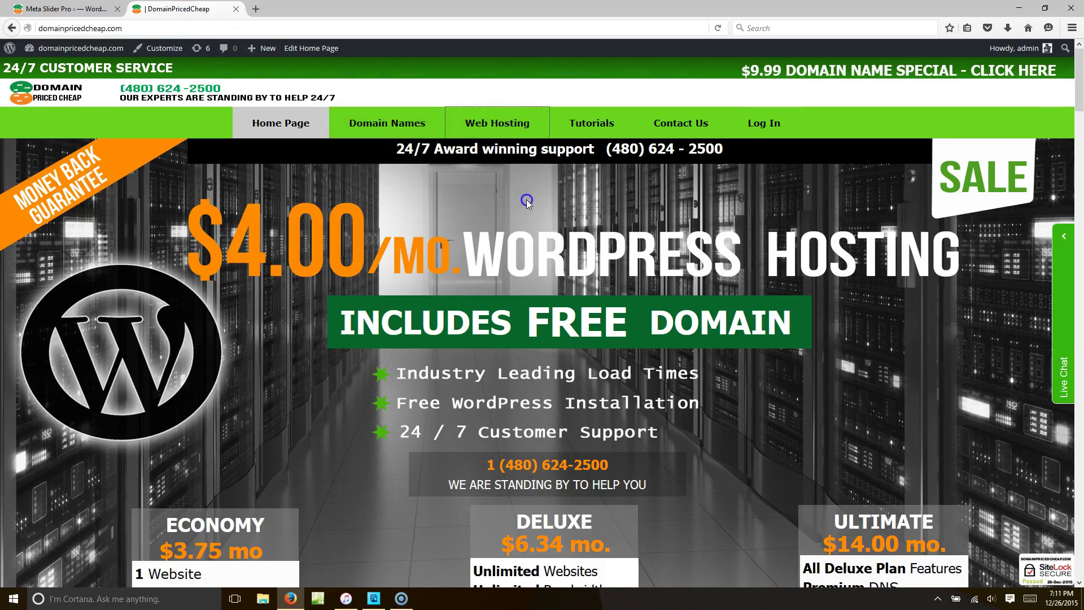
{"action": "left_click", "coordinate": [65, 9]}
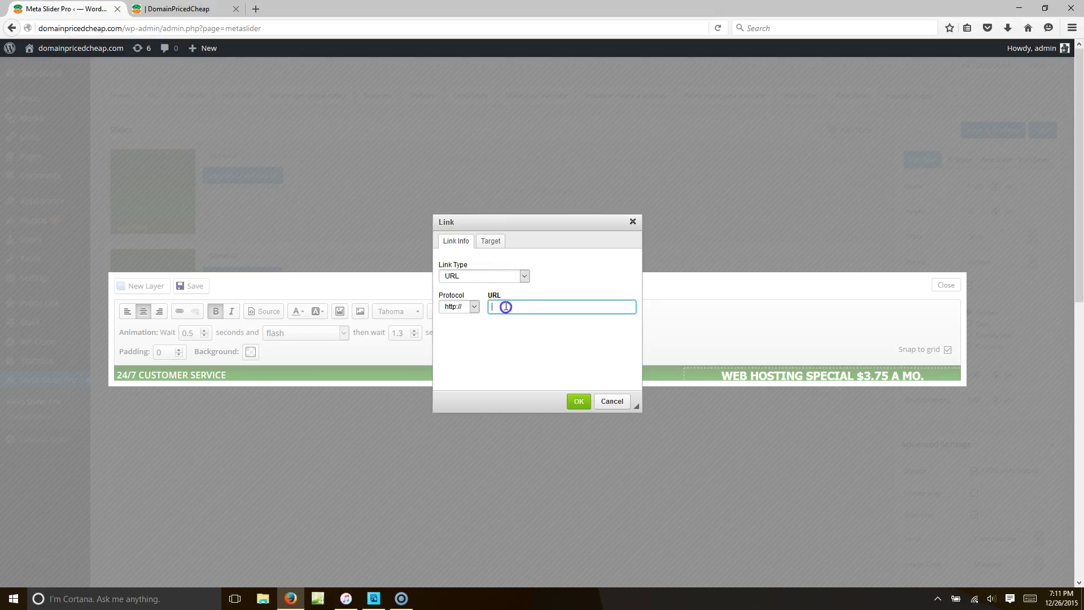
{"action": "key", "text": "ctrl+v"}
{"action": "left_click", "coordinate": [577, 402]}
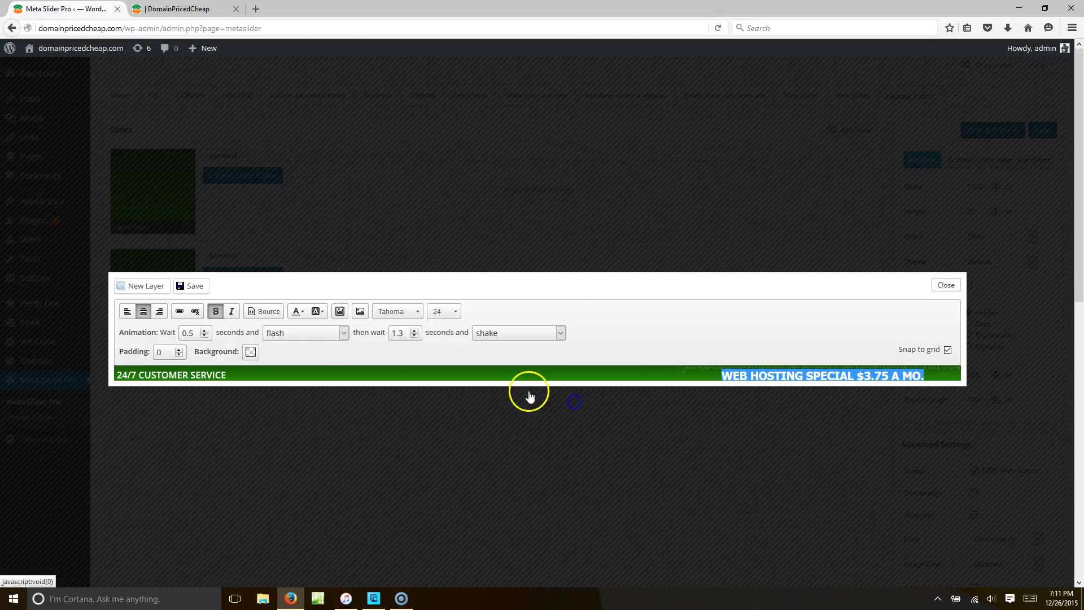
- Color the linked web hosting special text white and save the layers
{"action": "left_click", "coordinate": [792, 380]}
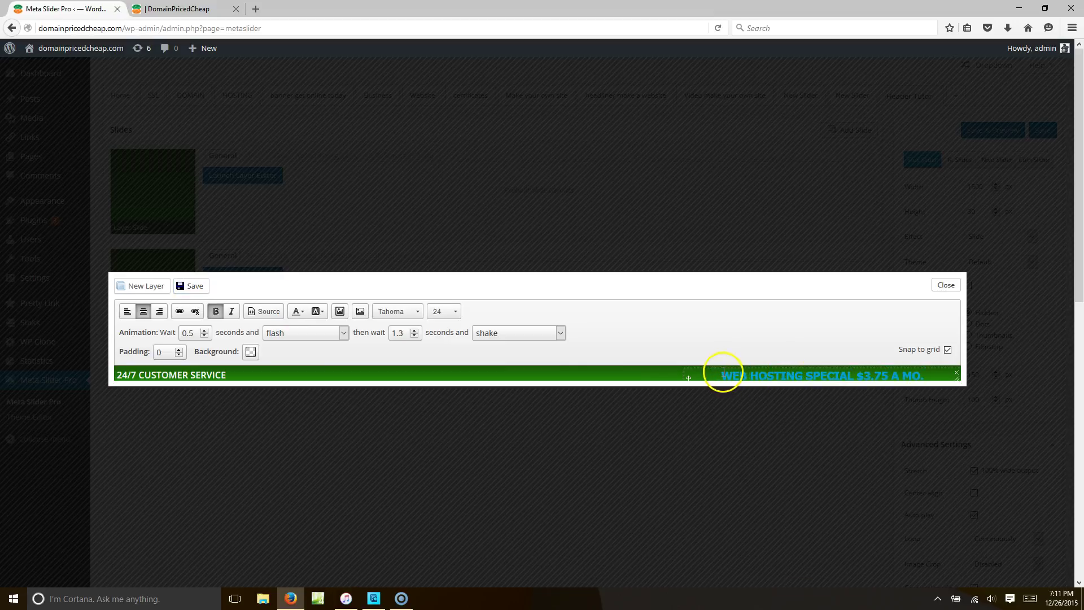
{"action": "left_click_drag", "start_coordinate": [720, 372], "coordinate": [935, 378]}
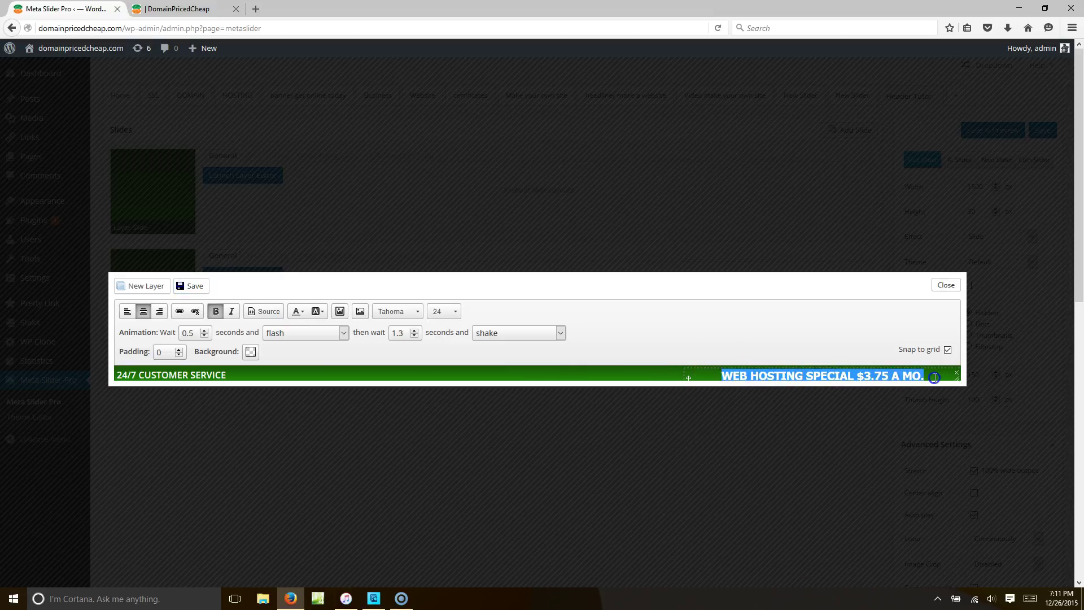
{"action": "left_click", "coordinate": [298, 311]}
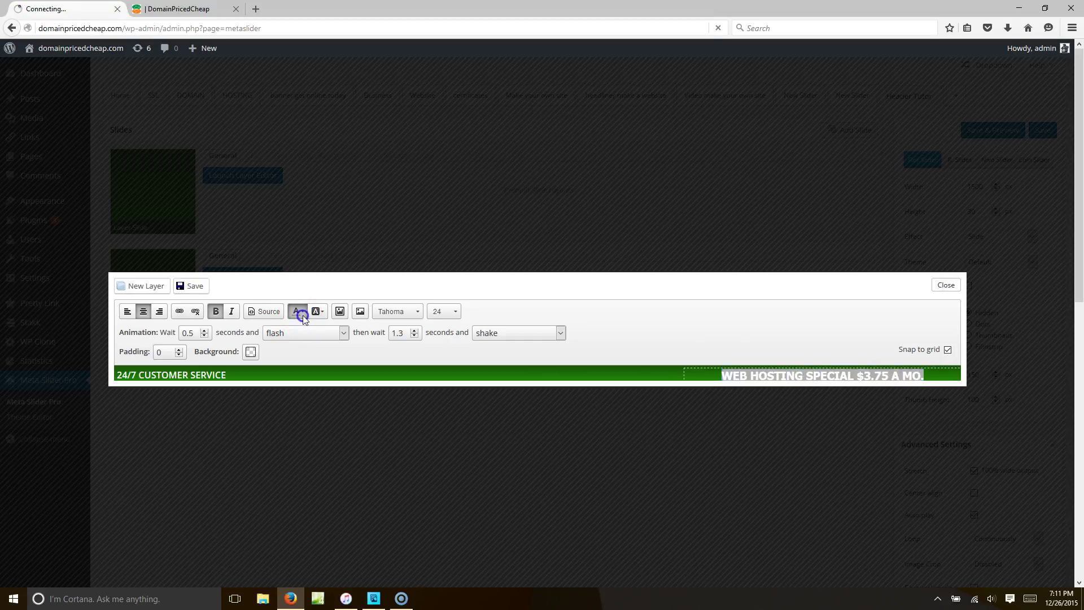
{"action": "left_click", "coordinate": [295, 335]}
{"action": "left_click", "coordinate": [689, 337]}
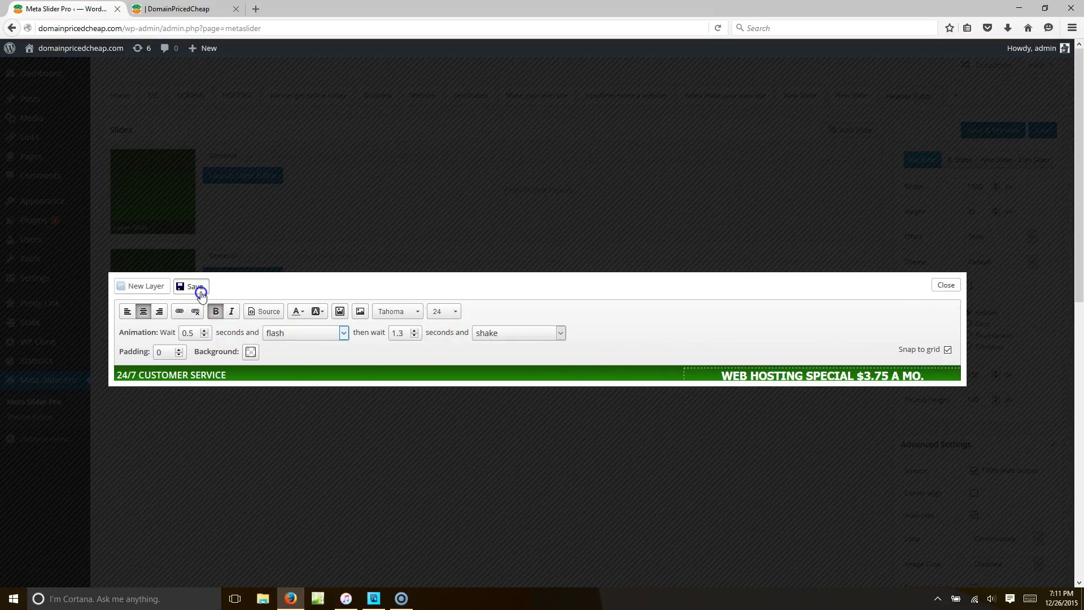
- Reload the live homepage to check the linked web hosting special text in the header banner
{"action": "left_click", "coordinate": [172, 8]}
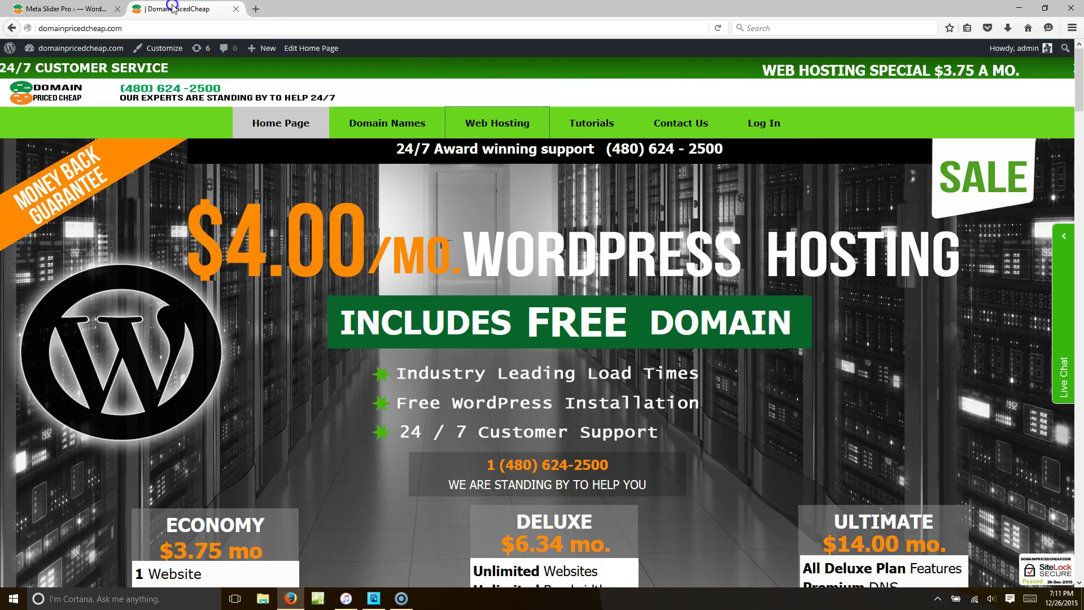
{"action": "left_click", "coordinate": [718, 28]}
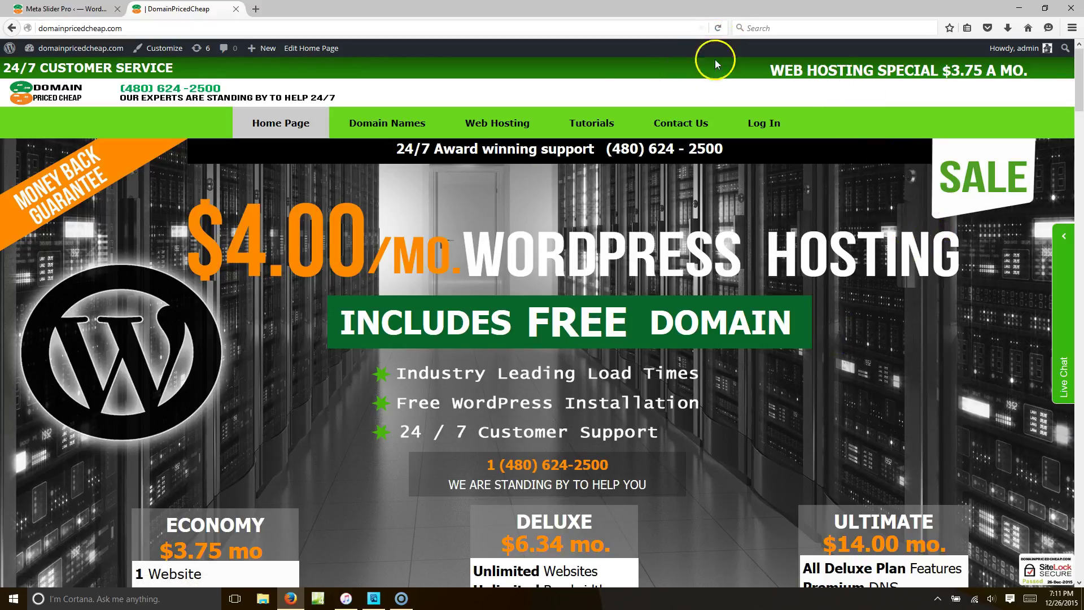
{"action": "left_click", "coordinate": [716, 28]}
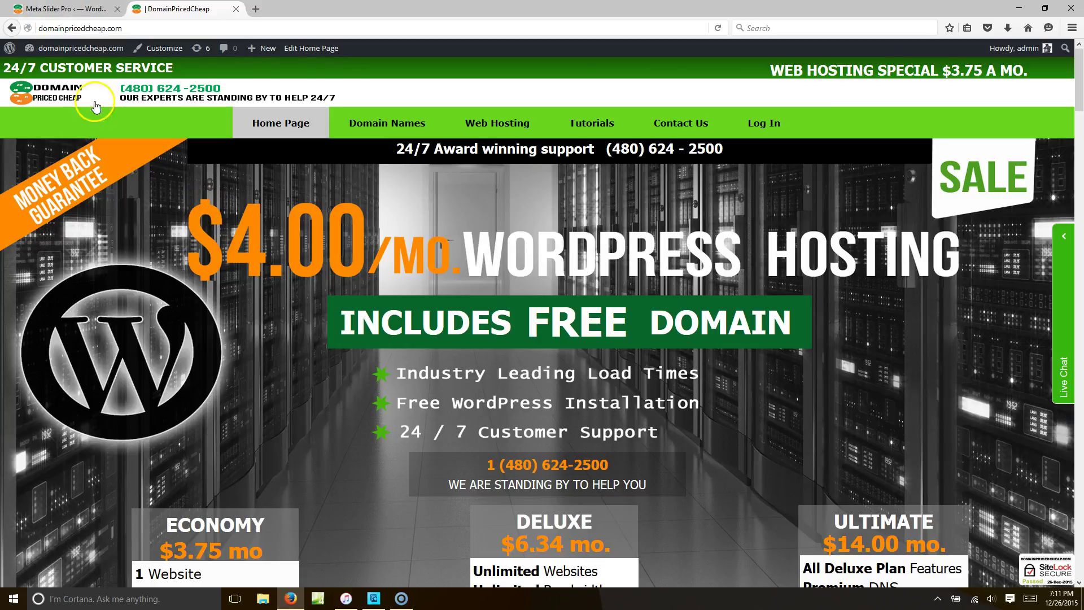
- Leave the layer editor, turn off Auto play in the Header Tutorial slider's advanced settings, and save the slider
{"action": "left_click", "coordinate": [82, 9]}
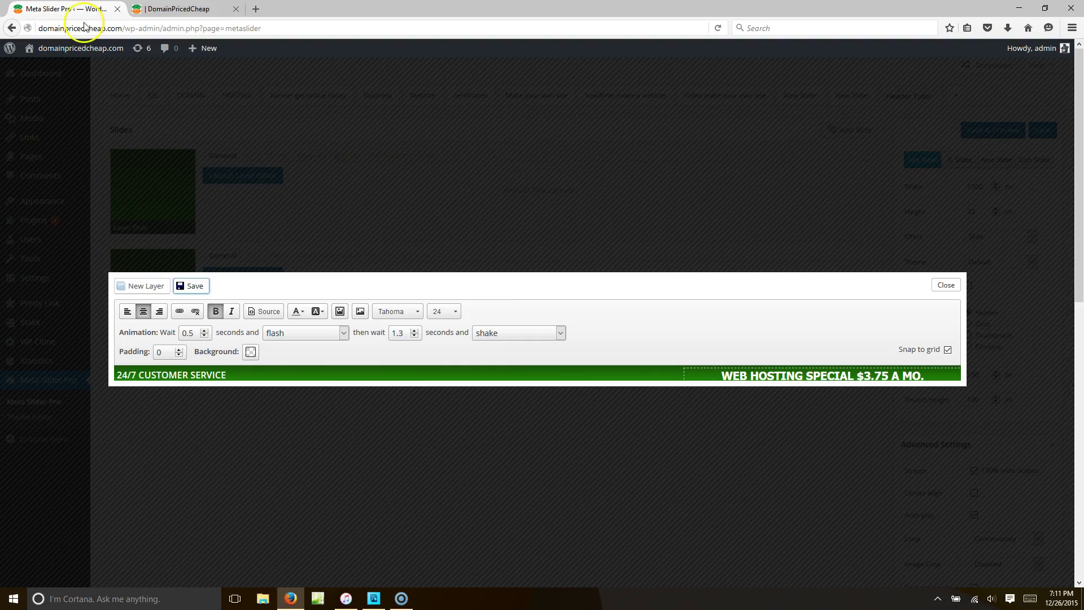
{"action": "left_click", "coordinate": [947, 285]}
{"action": "left_click_drag", "start_coordinate": [1078, 237], "coordinate": [1080, 310]}
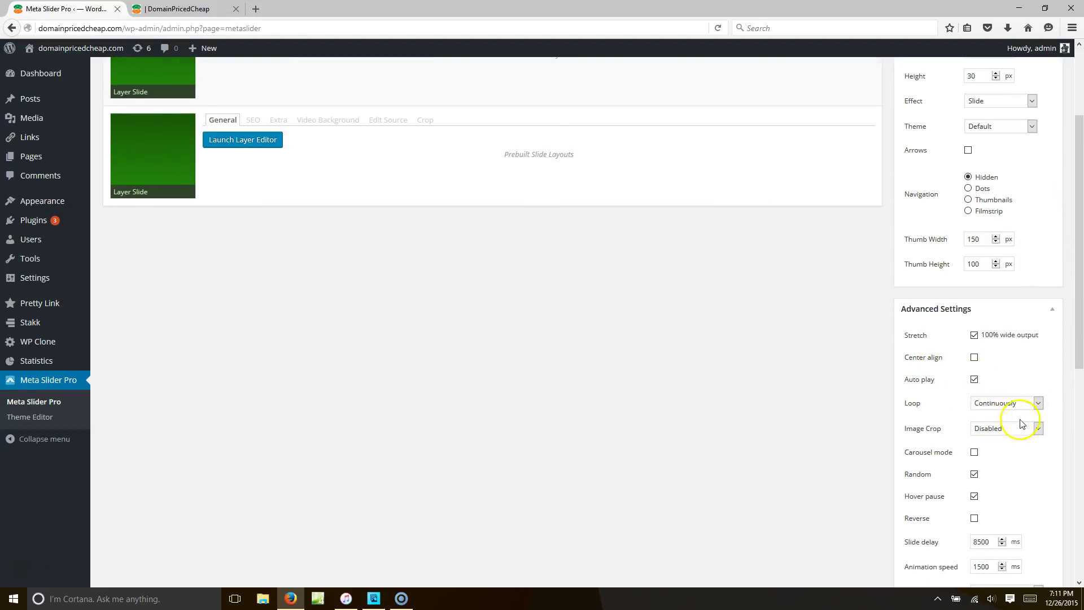
{"action": "left_click_drag", "start_coordinate": [1074, 356], "coordinate": [1075, 281]}
{"action": "left_click", "coordinate": [178, 10]}
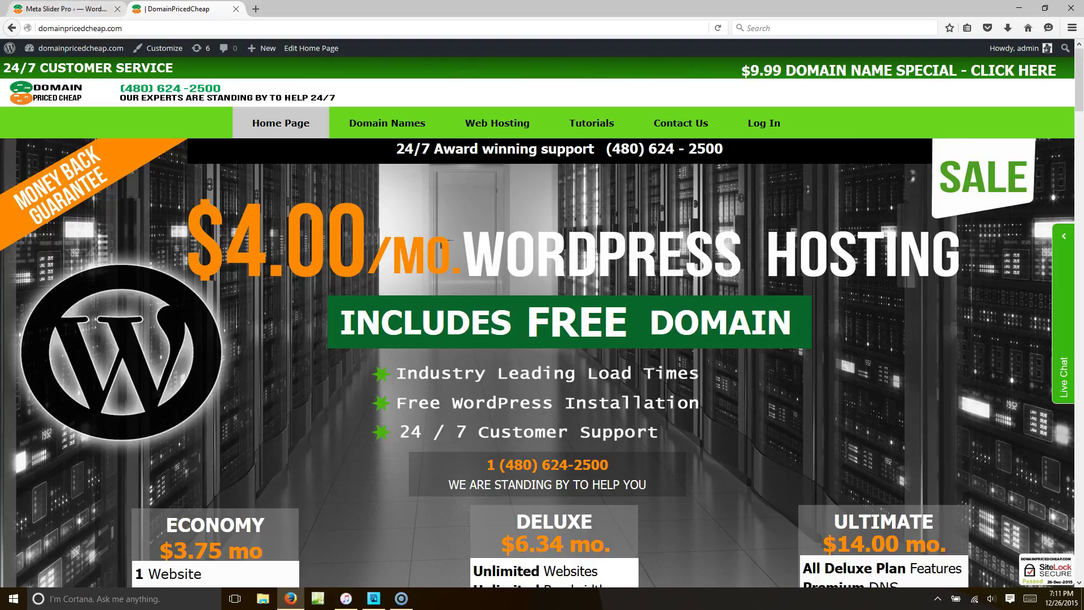
{"action": "key", "text": "ctrl+Tab"}
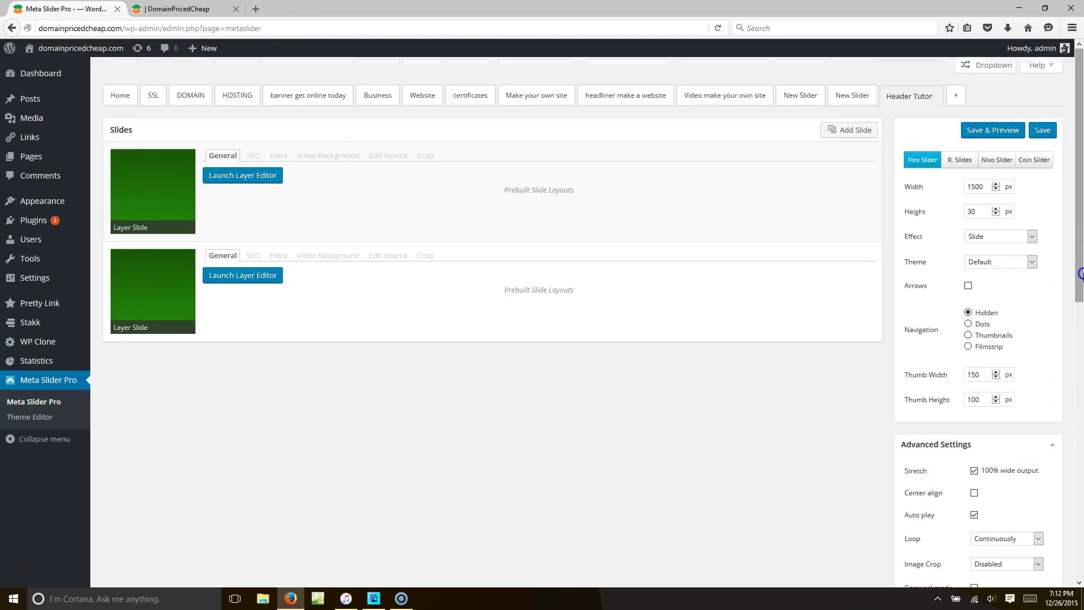
{"action": "left_click_drag", "start_coordinate": [1078, 264], "coordinate": [1079, 324]}
{"action": "scroll", "coordinate": [1023, 403], "scroll_direction": "up", "scroll_amount": 4}
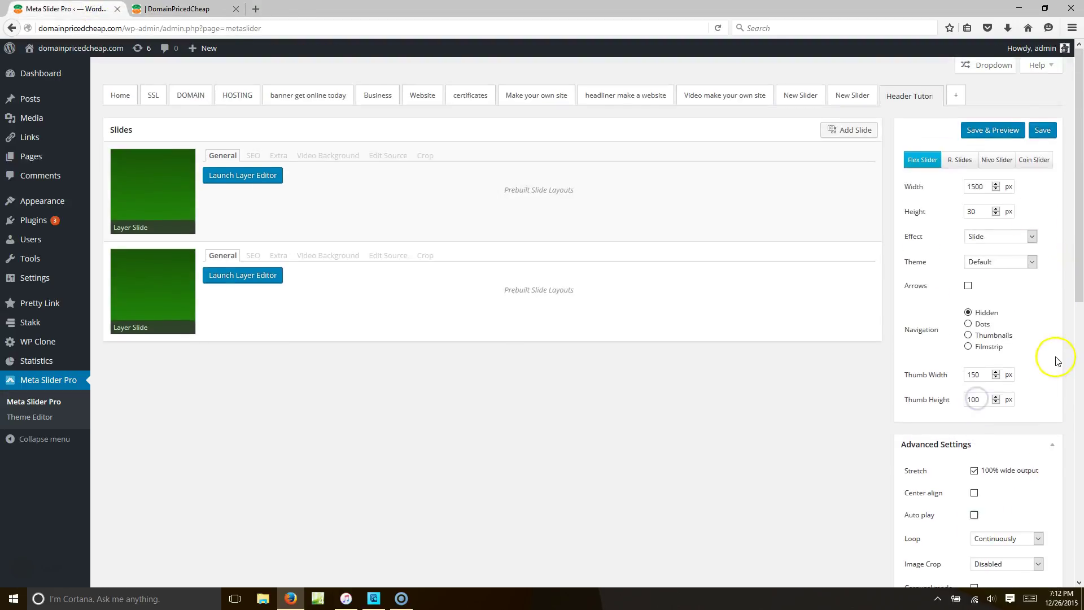
{"action": "left_click", "coordinate": [1041, 129]}
- Reload the live homepage, test the WEB HOSTING SPECIAL $3.75 A MO. banner link, and return to the site's home page
{"action": "left_click", "coordinate": [215, 9]}
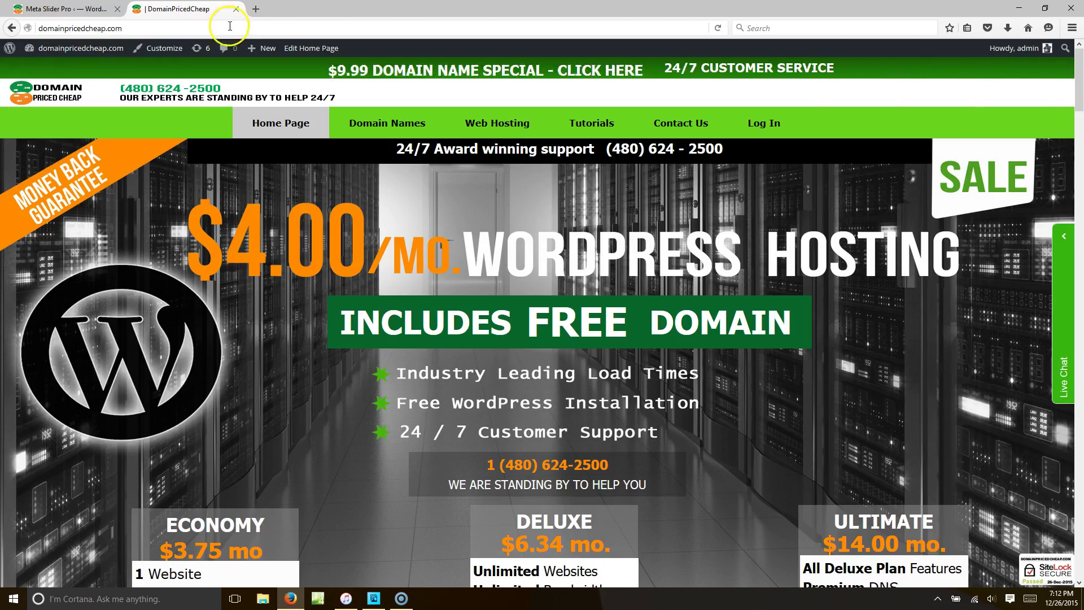
{"action": "left_click", "coordinate": [719, 28]}
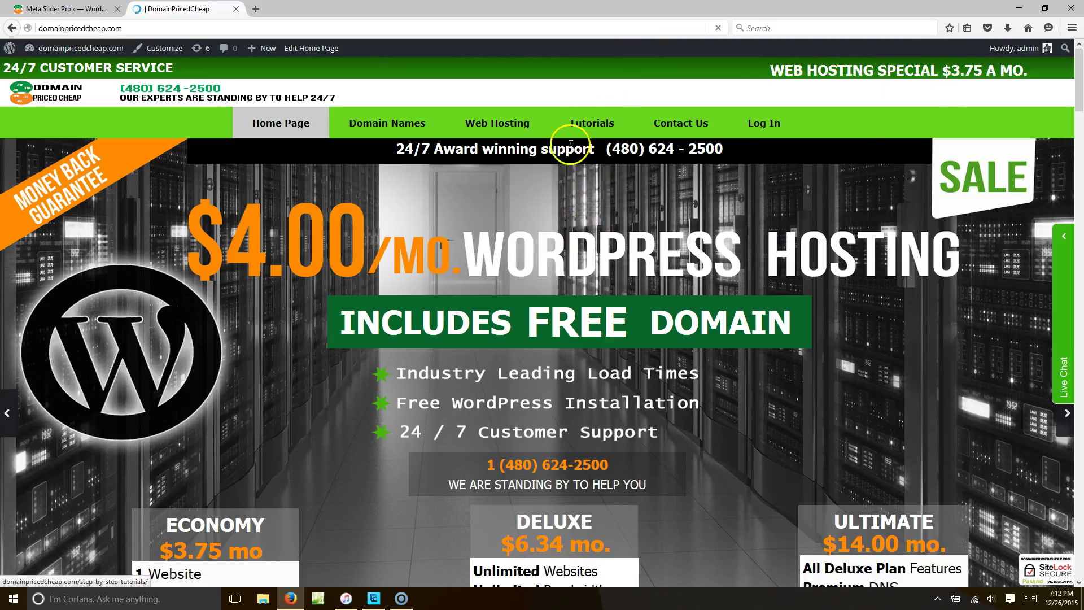
{"action": "left_click", "coordinate": [724, 30]}
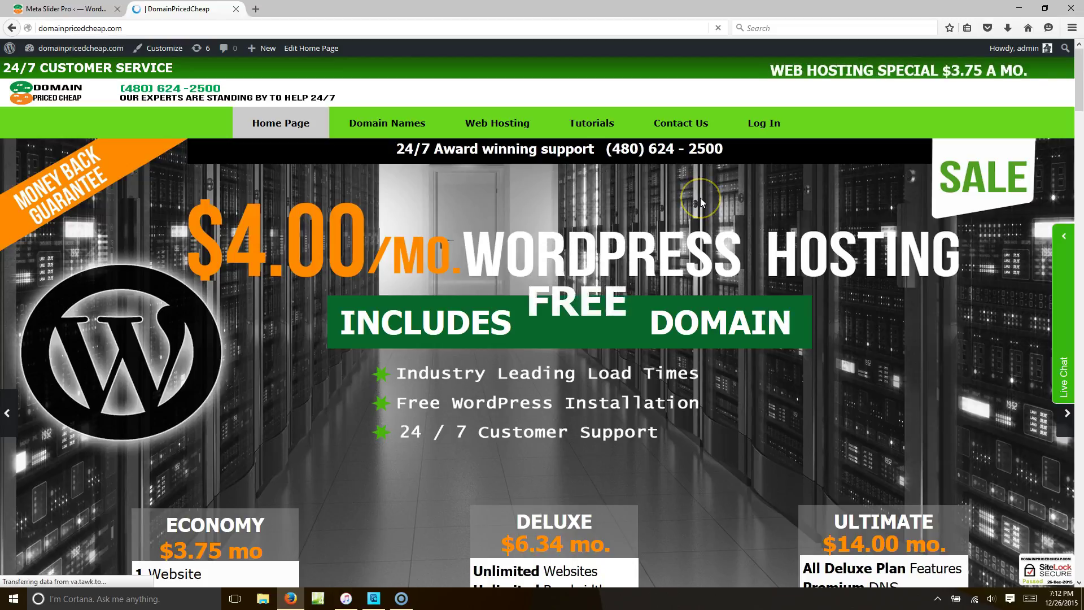
{"action": "left_click", "coordinate": [844, 72]}
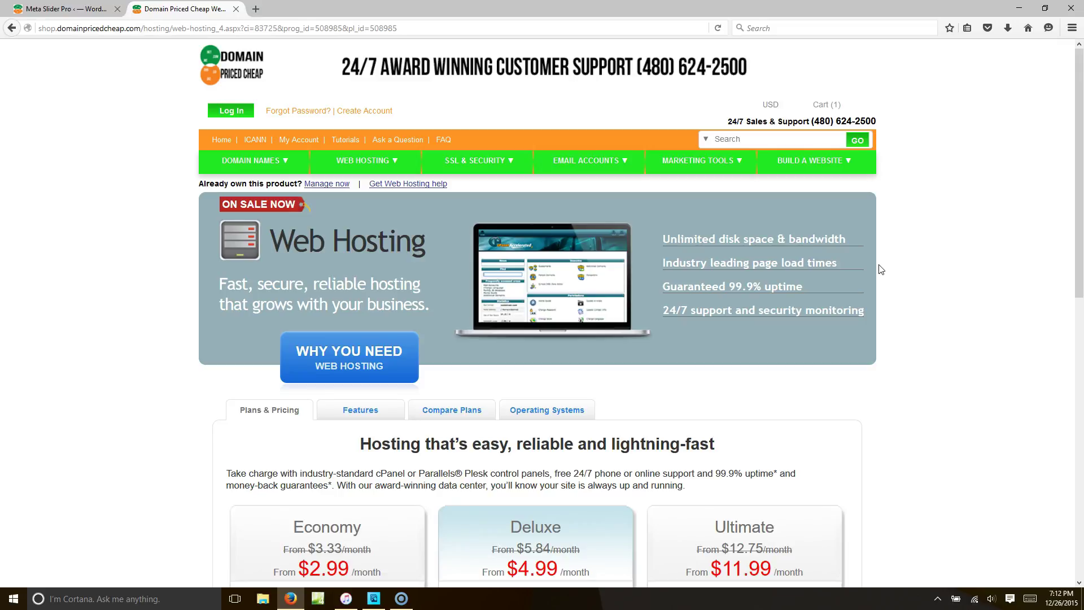
{"action": "left_click", "coordinate": [744, 287]}
{"action": "left_click", "coordinate": [222, 140]}
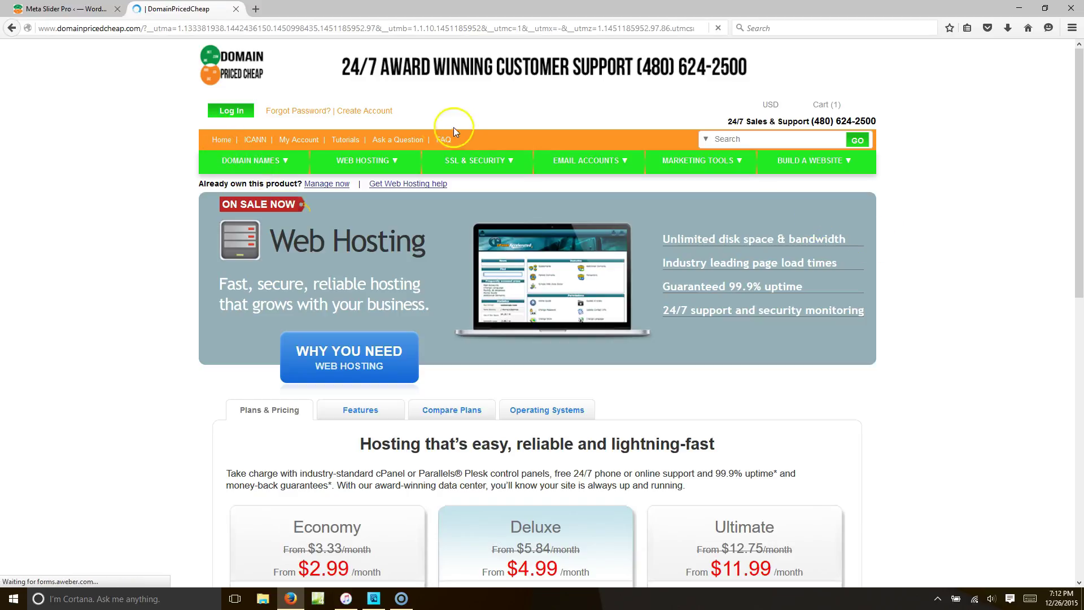